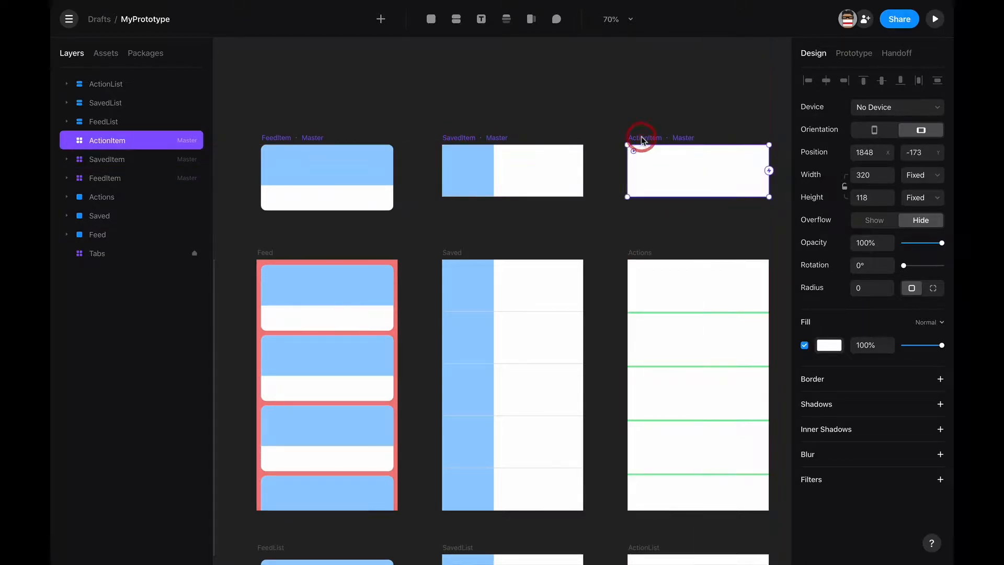
# Step: Increase the height of the FeedItem master component to 196
pyautogui.hscroll(-3, 353, 289)
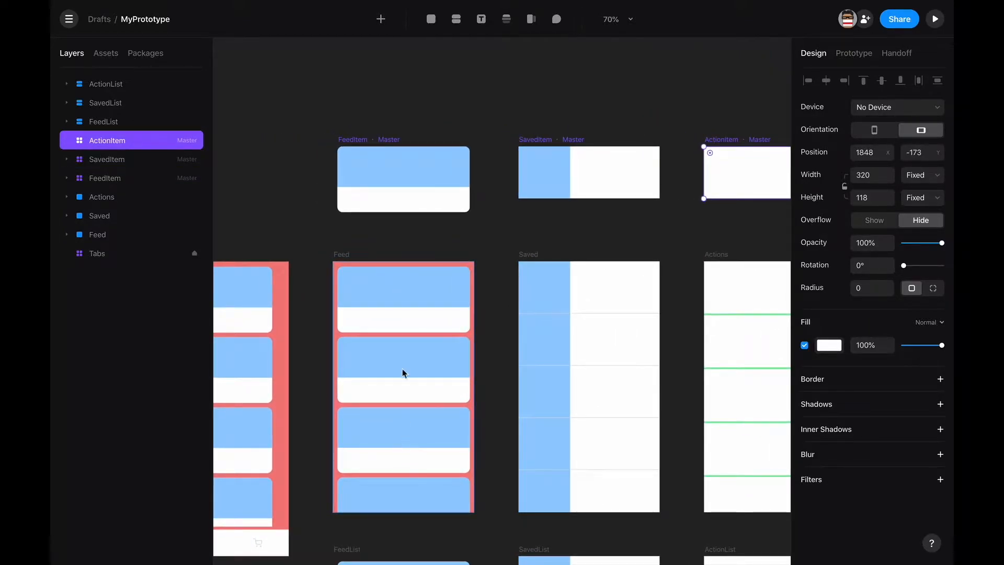
pyautogui.click(374, 191)
pyautogui.scroll(5, 346, 222)
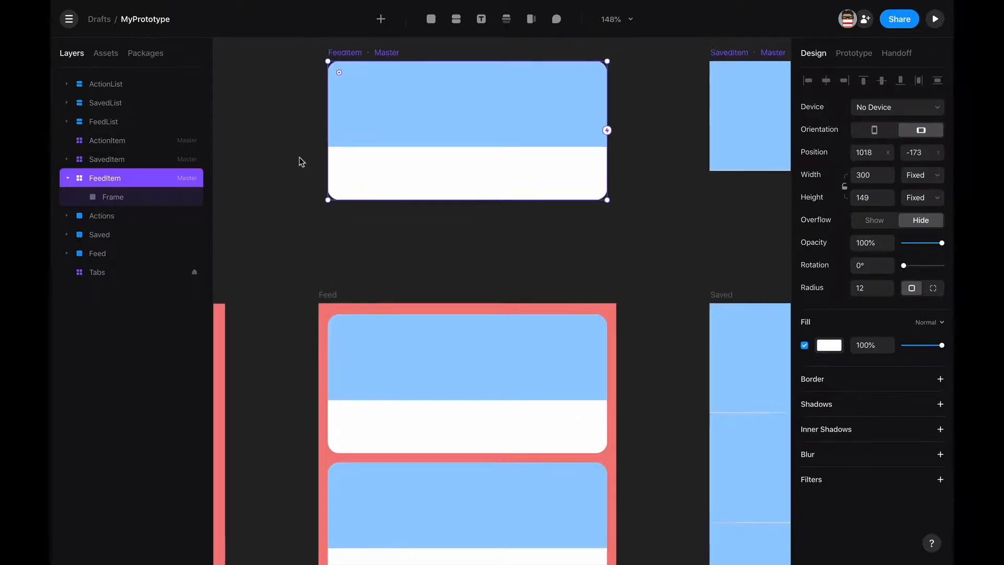
pyautogui.scroll(1, 300, 162)
pyautogui.moveTo(390, 242); pyautogui.dragTo(392, 287)
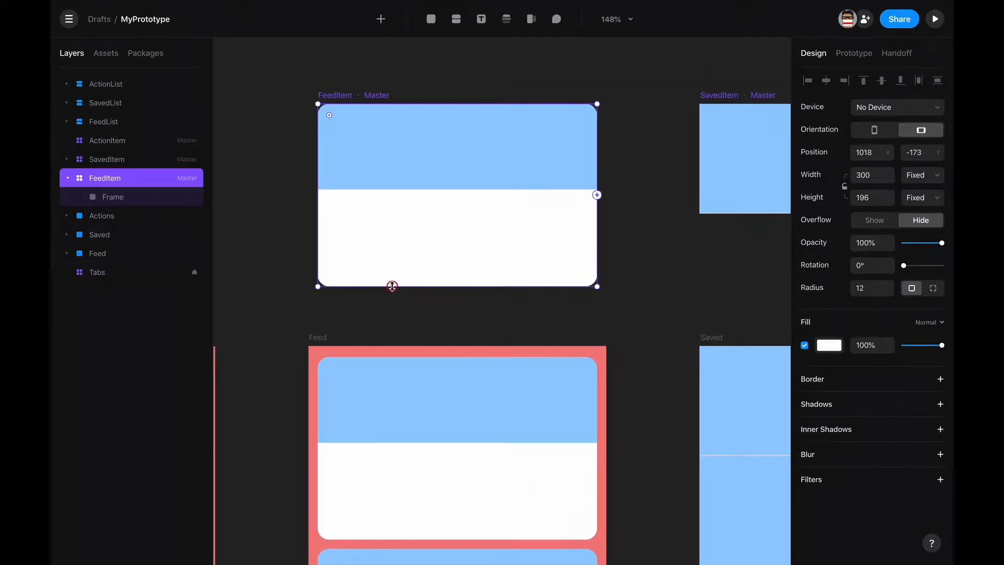
# Step: Extend the blue frame inside the FeedItem master to a height of 114 and rename it Image
pyautogui.click(433, 179)
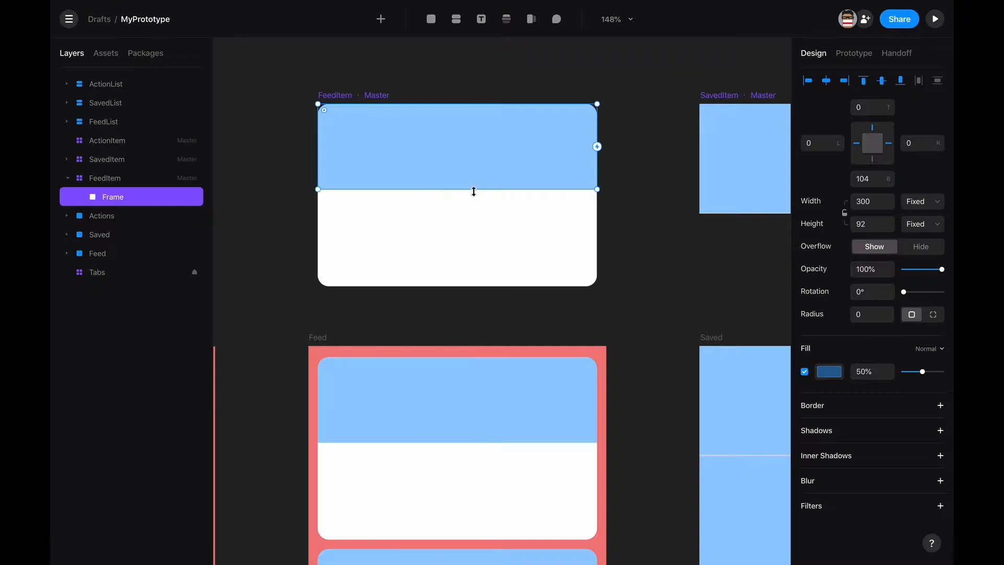
pyautogui.moveTo(473, 190); pyautogui.dragTo(473, 209)
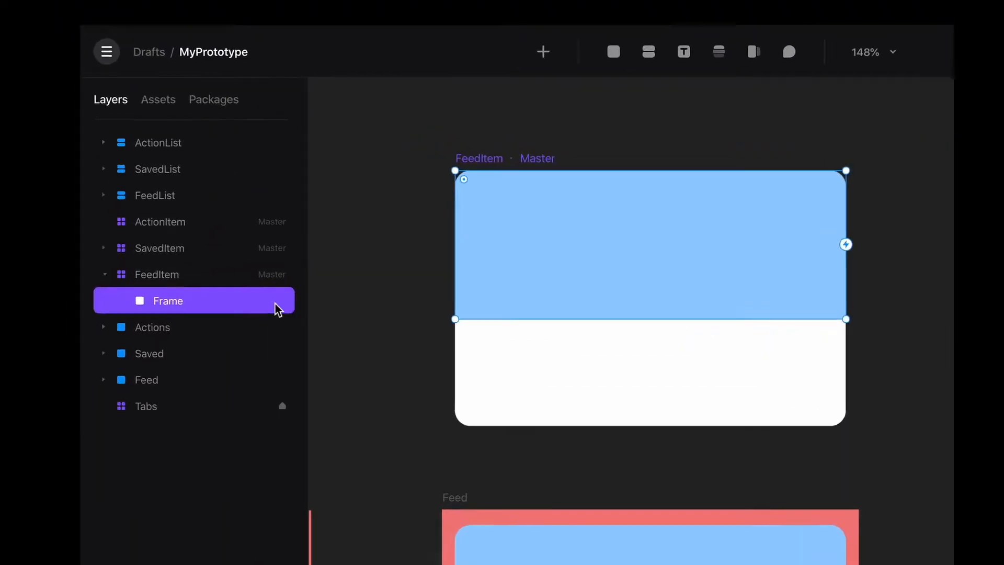
pyautogui.doubleClick(120, 197)
pyautogui.write('Im')
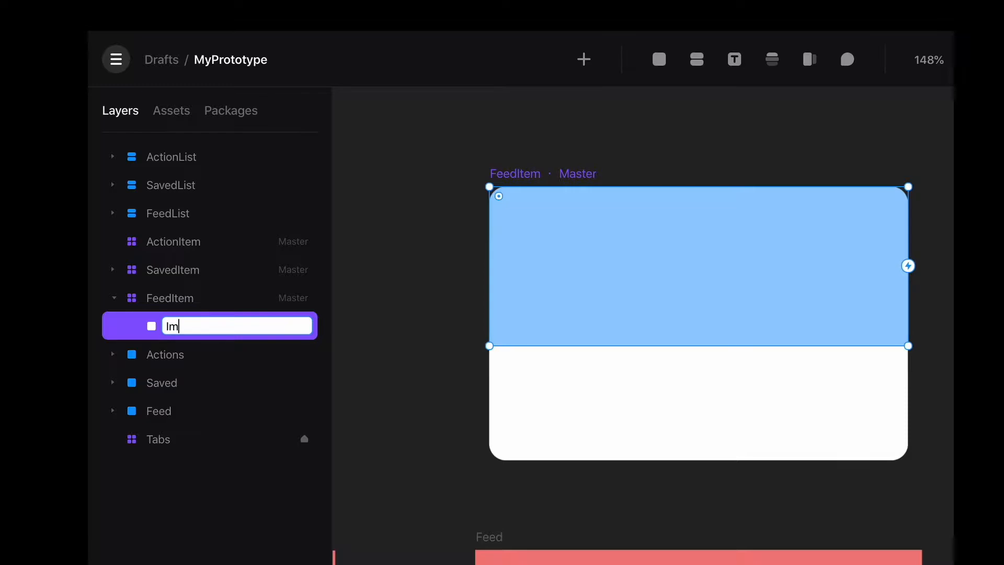
pyautogui.press('Return')
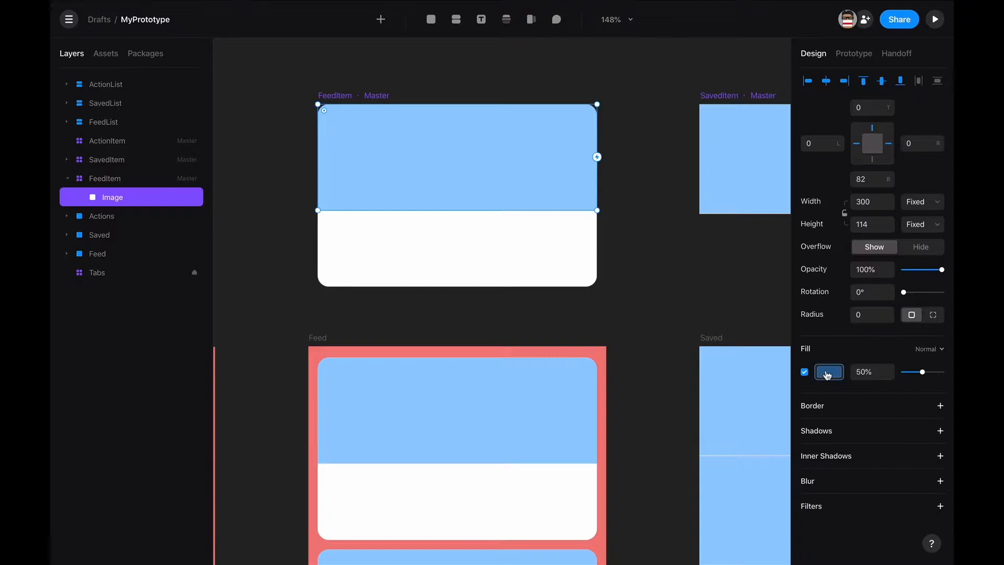
# Step: Give the Image frame an image fill using ceviche.jpg from the home-feed folder
pyautogui.click(940, 430)
pyautogui.click(754, 359)
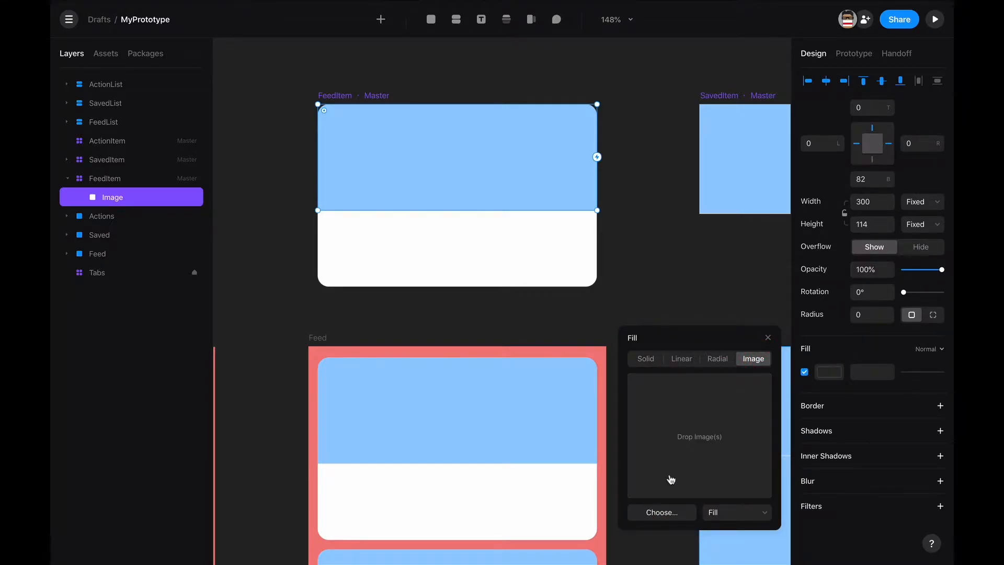
pyautogui.click(646, 456)
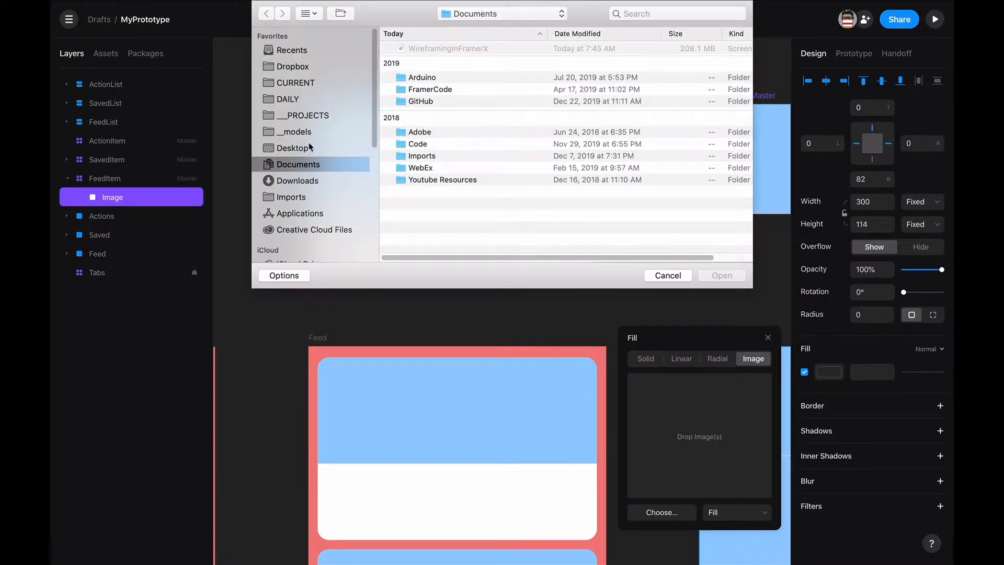
pyautogui.click(435, 48)
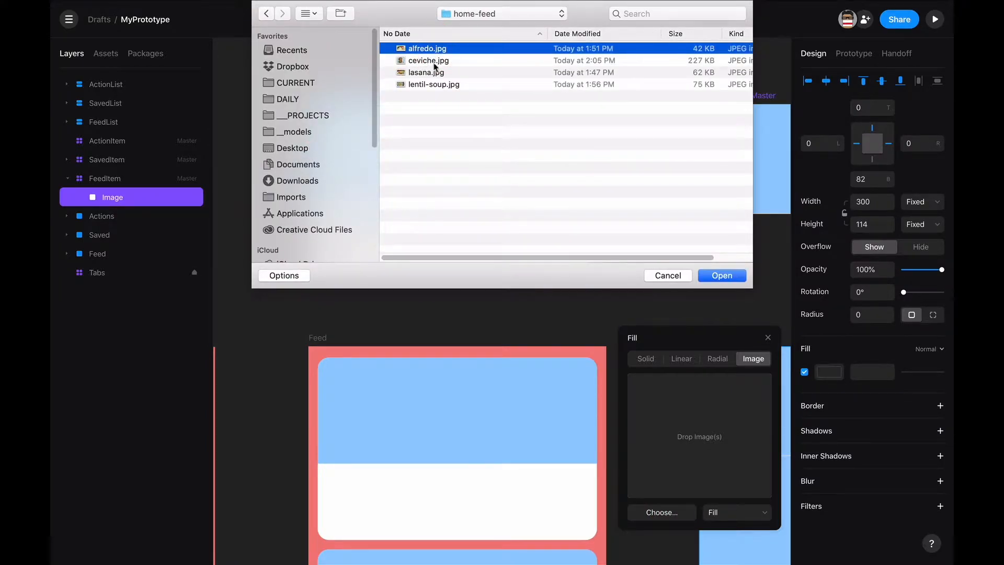
pyautogui.click(434, 61)
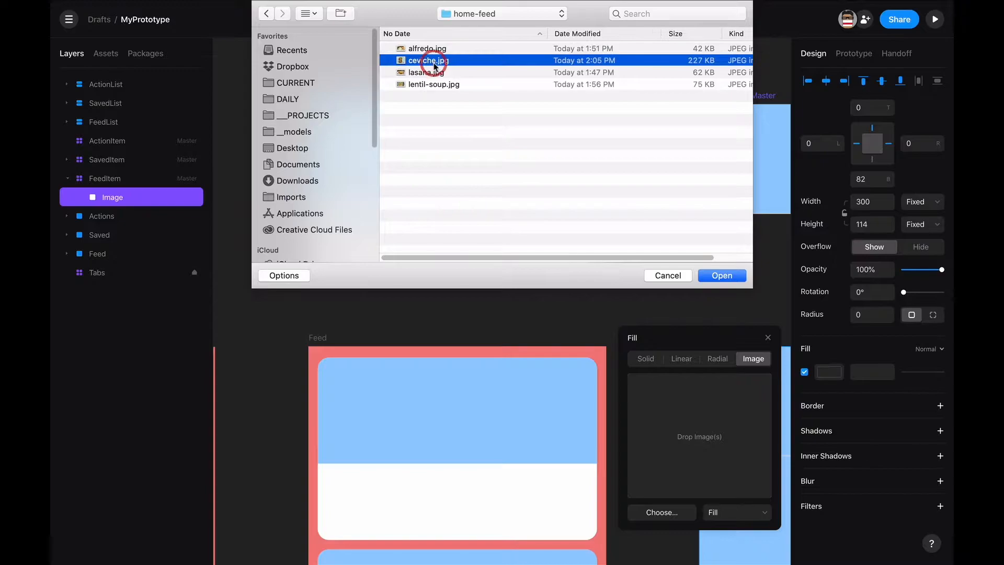
pyautogui.click(722, 276)
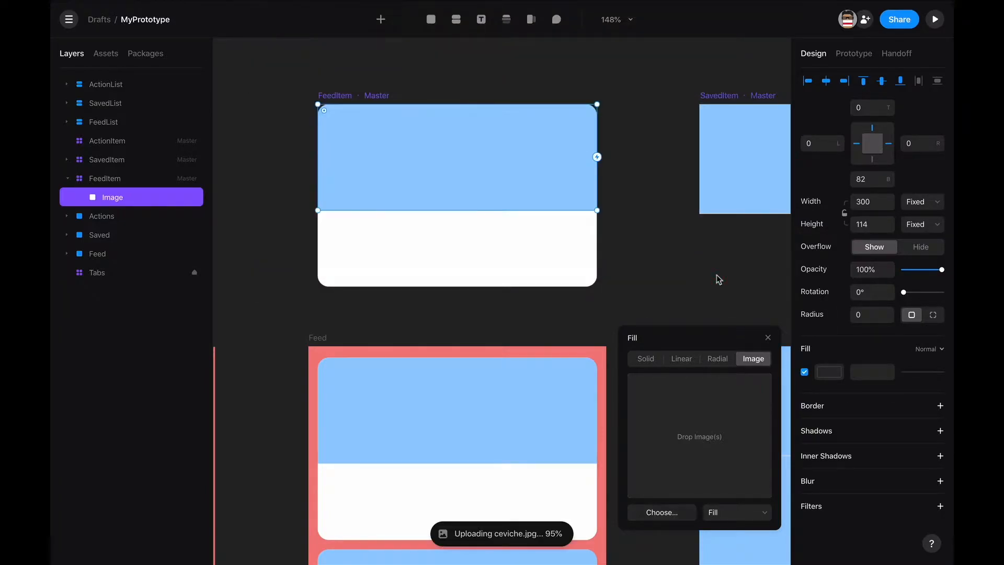
pyautogui.scroll(-5, 558, 275)
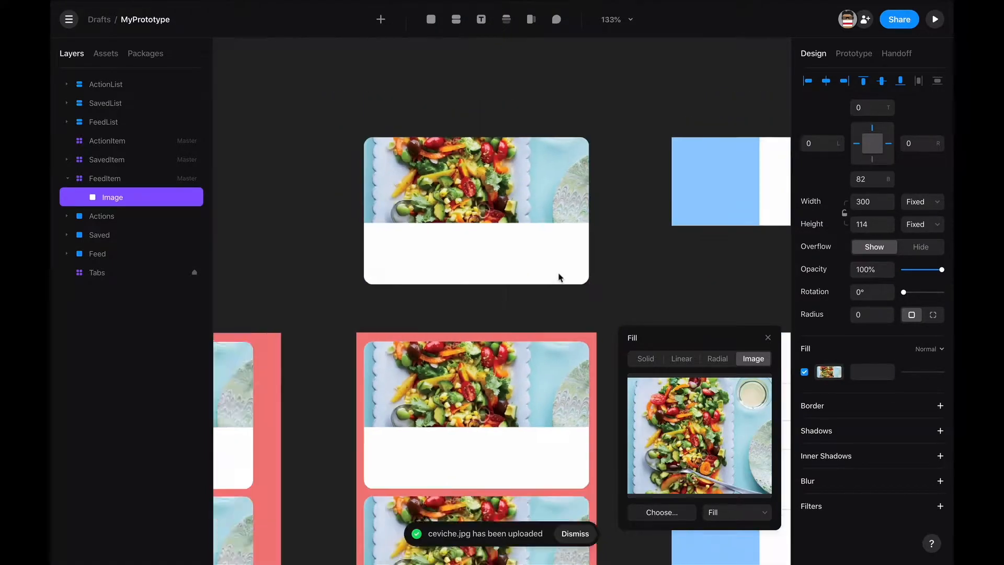
pyautogui.scroll(-2, 559, 276)
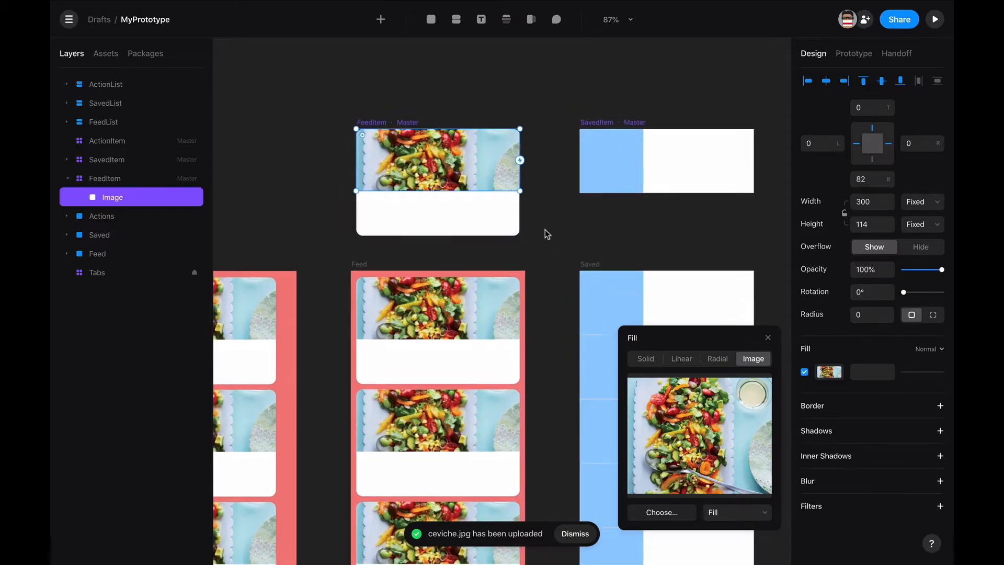
# Step: Expose the Image fill of the FeedItem master as an overridable variable for its instances
pyautogui.click(545, 230)
pyautogui.click(374, 122)
pyautogui.scroll(-2, 374, 122)
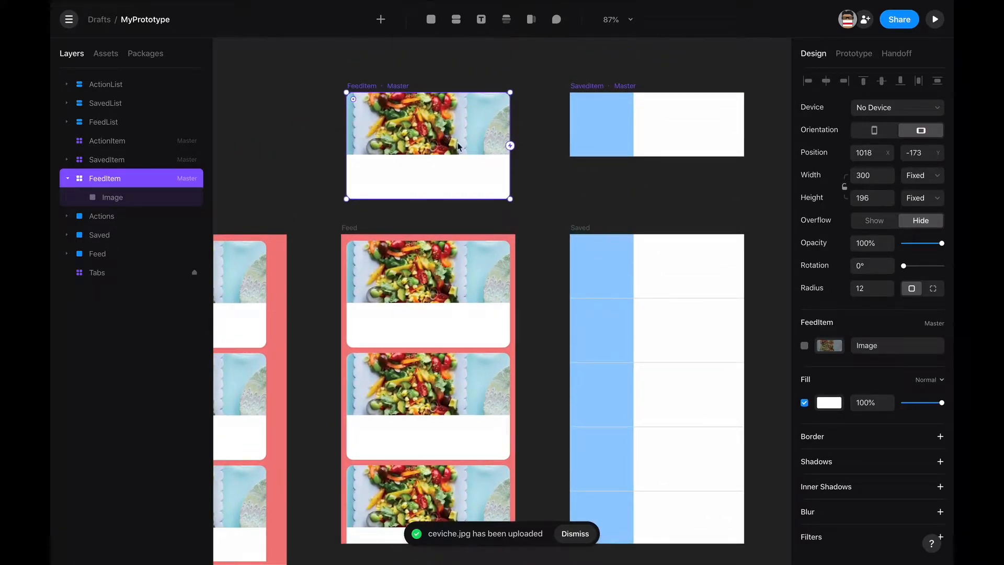
pyautogui.scroll(-2, 529, 239)
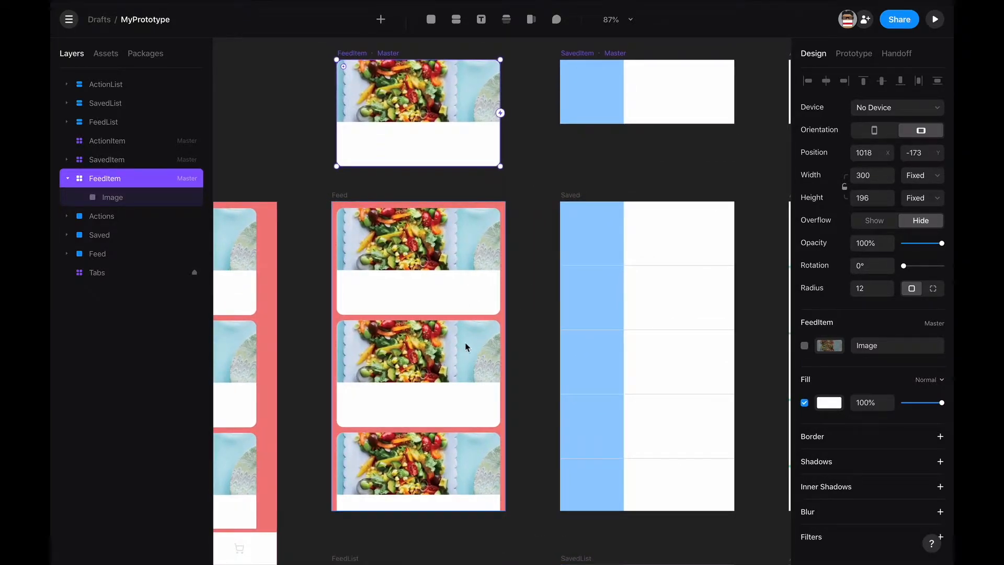
pyautogui.scroll(-10, 477, 374)
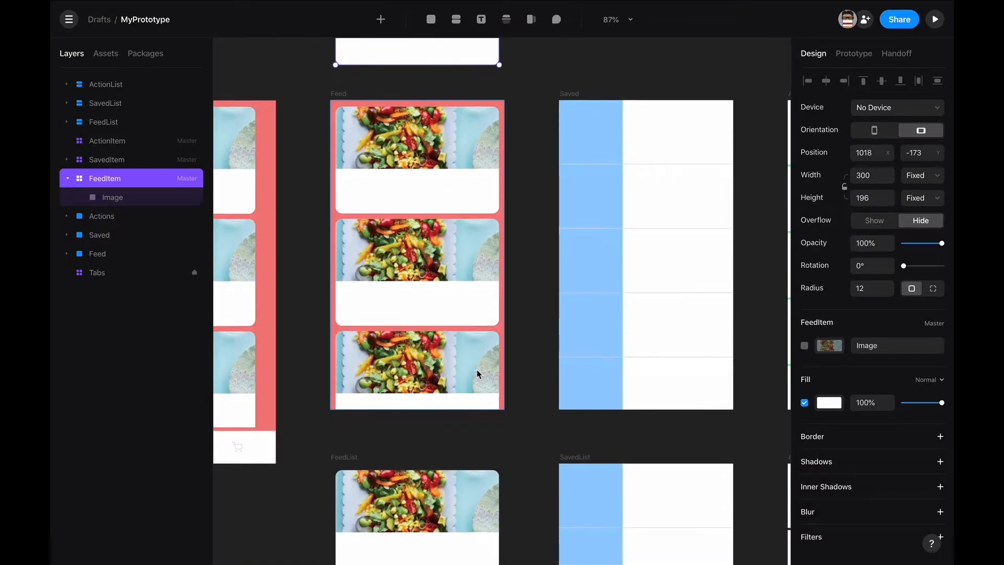
pyautogui.scroll(13, 525, 305)
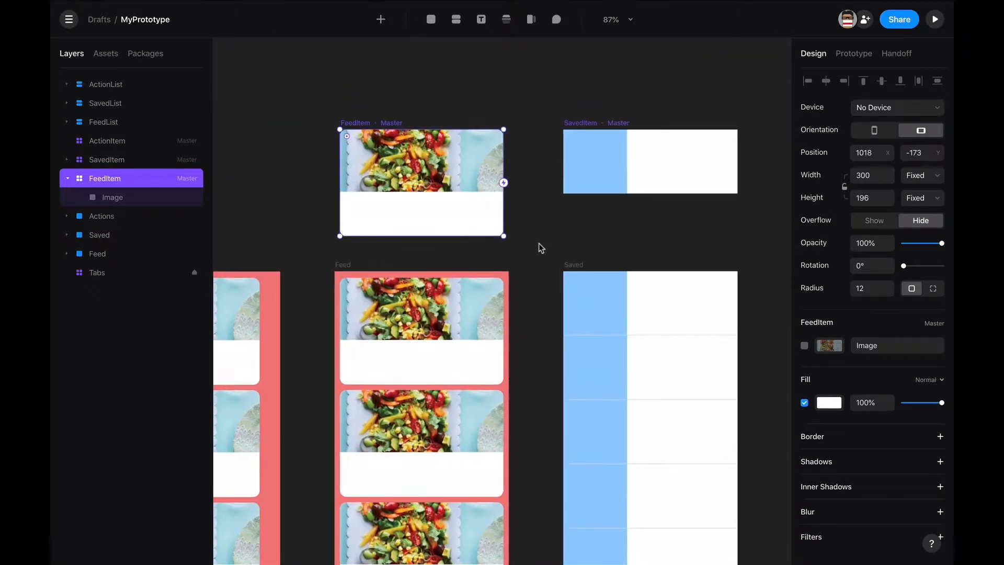
pyautogui.click(539, 244)
pyautogui.click(356, 123)
pyautogui.scroll(-1, 572, 274)
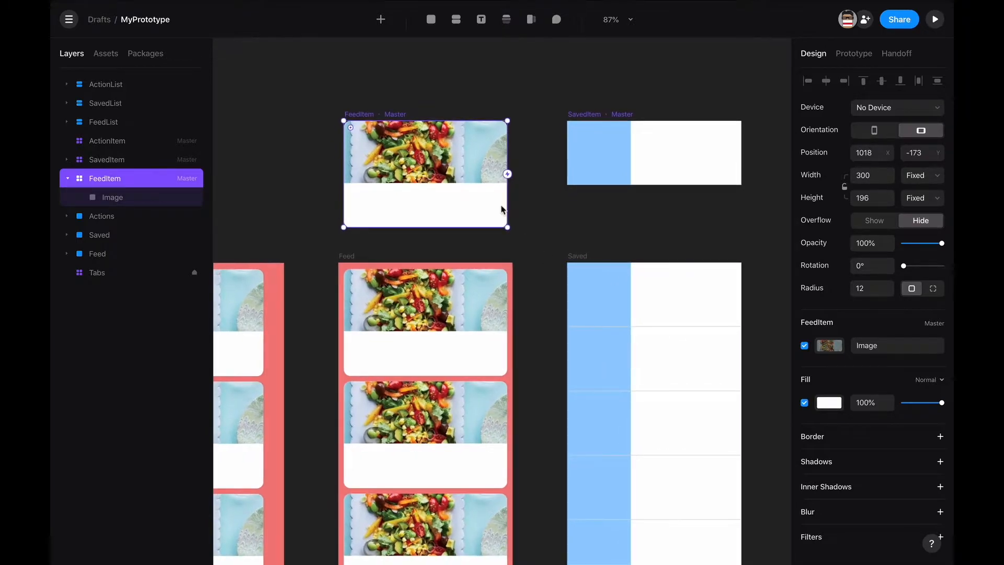
# Step: Override the image of the first FeedItem instance in FeedList with alfredo.jpg
pyautogui.scroll(-10, 501, 209)
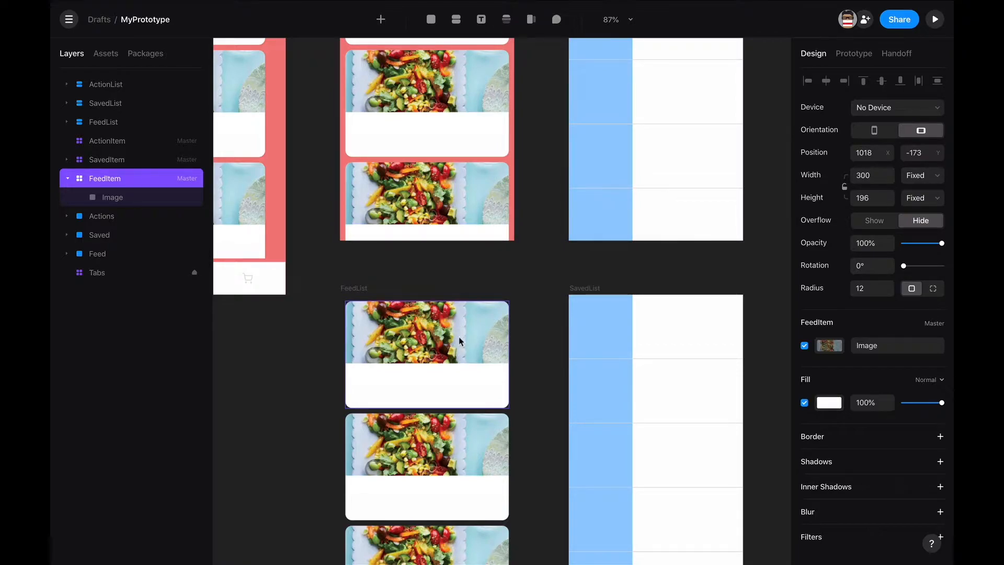
pyautogui.scroll(-7, 459, 341)
pyautogui.click(499, 322)
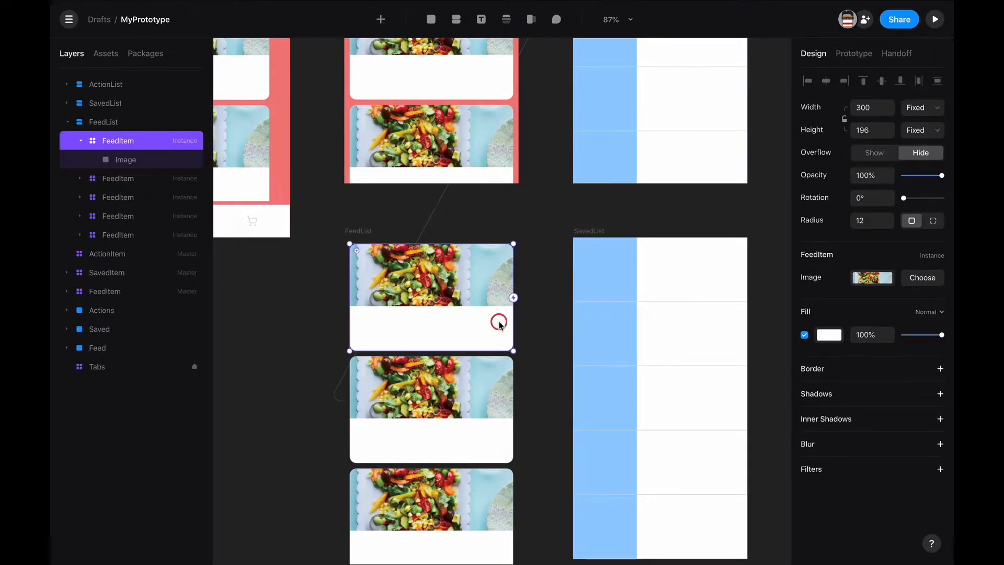
pyautogui.click(922, 279)
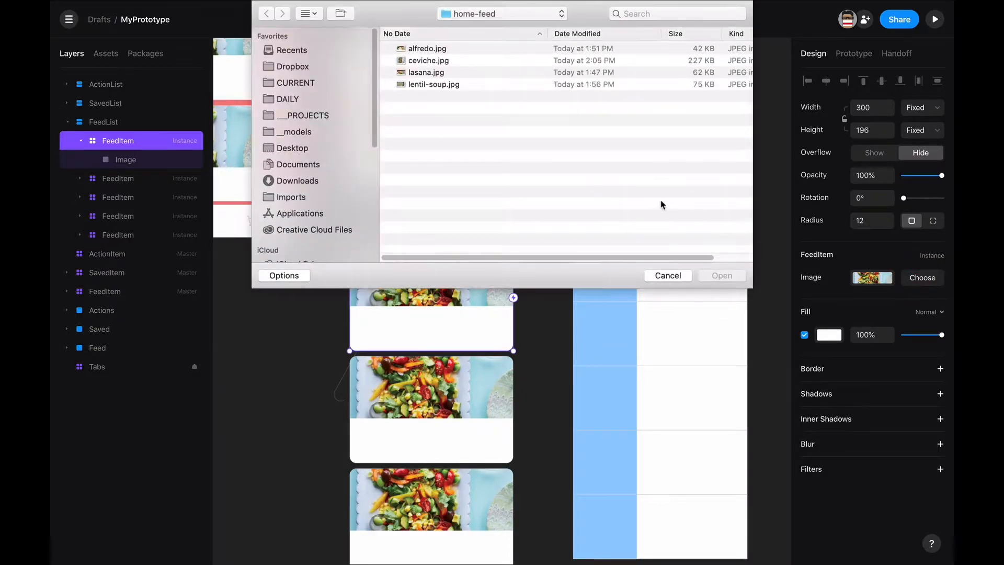
pyautogui.click(420, 51)
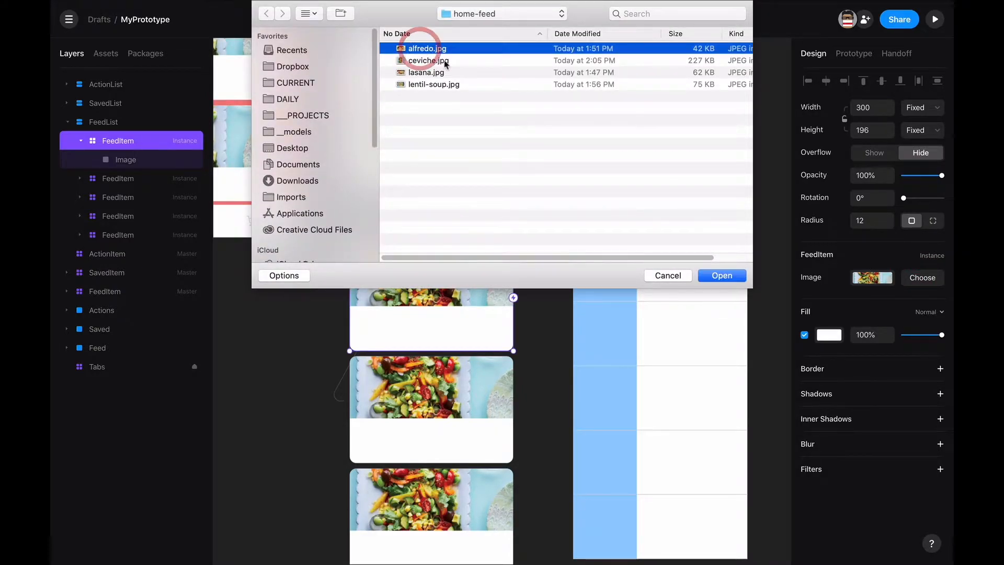
pyautogui.click(731, 275)
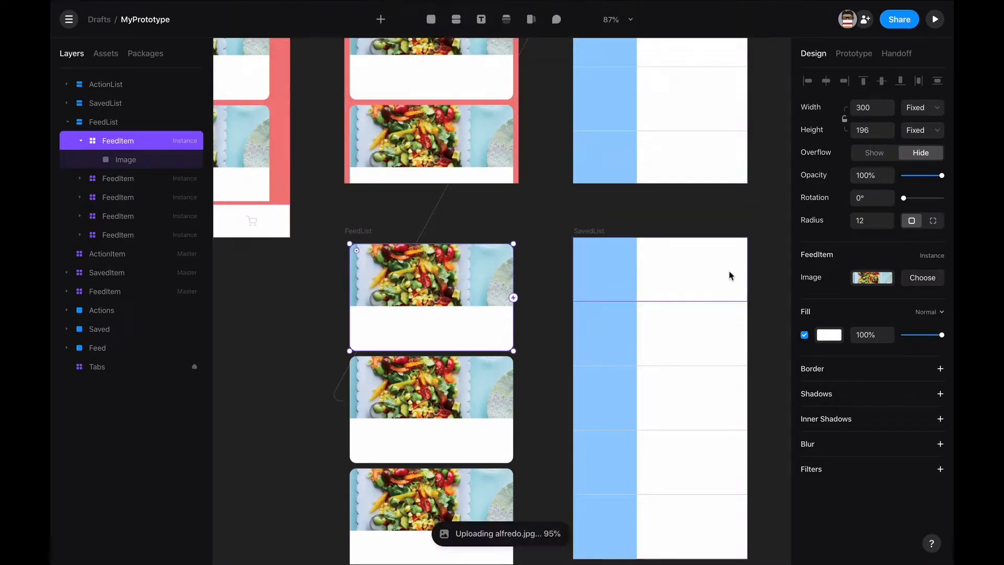
# Step: Move the FeedItem instance with the alfredo image to second place in FeedList
pyautogui.click(554, 362)
pyautogui.click(495, 334)
pyautogui.click(553, 333)
pyautogui.moveTo(470, 320); pyautogui.dragTo(472, 429)
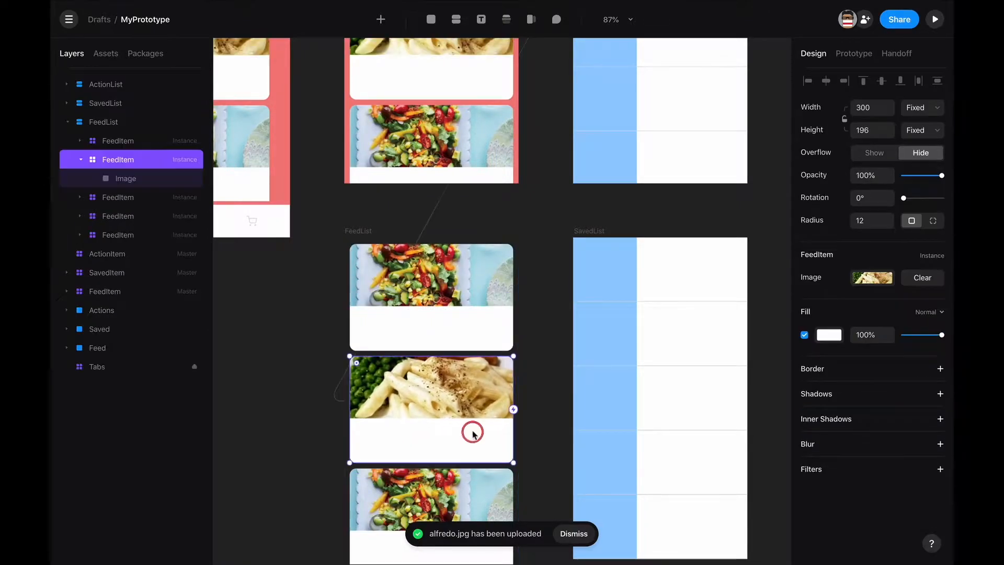
pyautogui.click(485, 337)
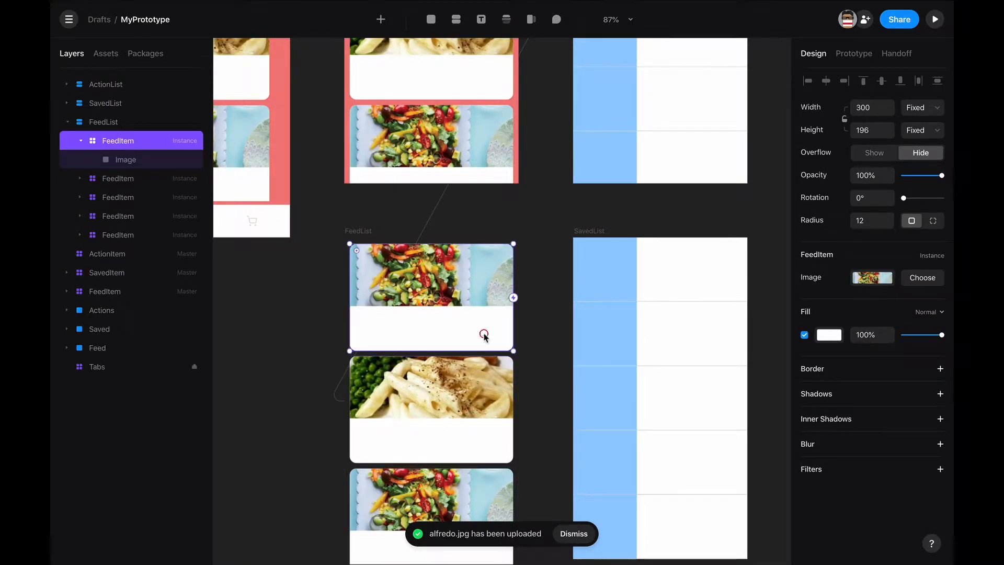
# Step: Add a "Recipe Name" text below the image in the FeedItem master and shift it closer to the card's left edge
pyautogui.scroll(10, 502, 355)
pyautogui.scroll(-3, 508, 362)
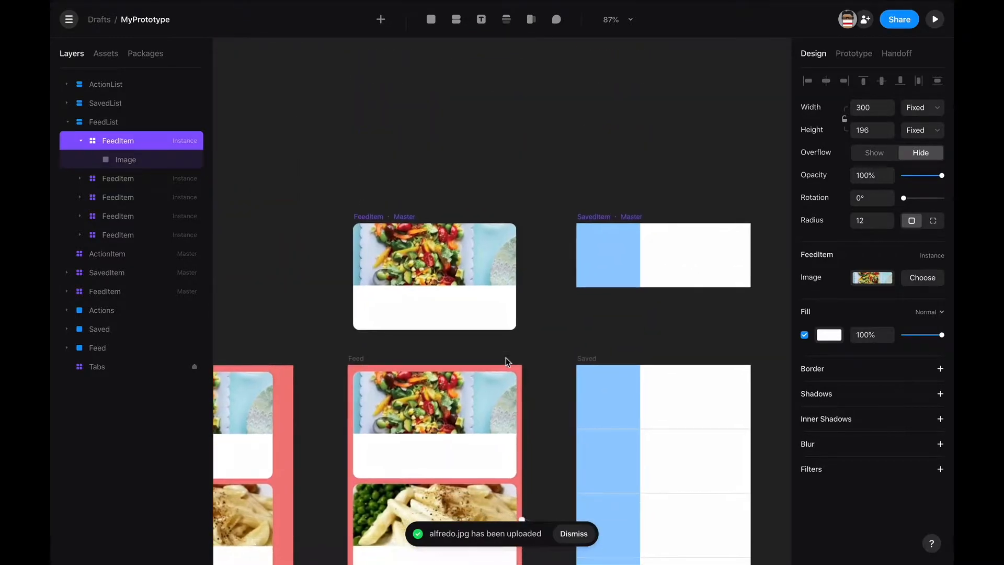
pyautogui.click(514, 286)
pyautogui.click(441, 281)
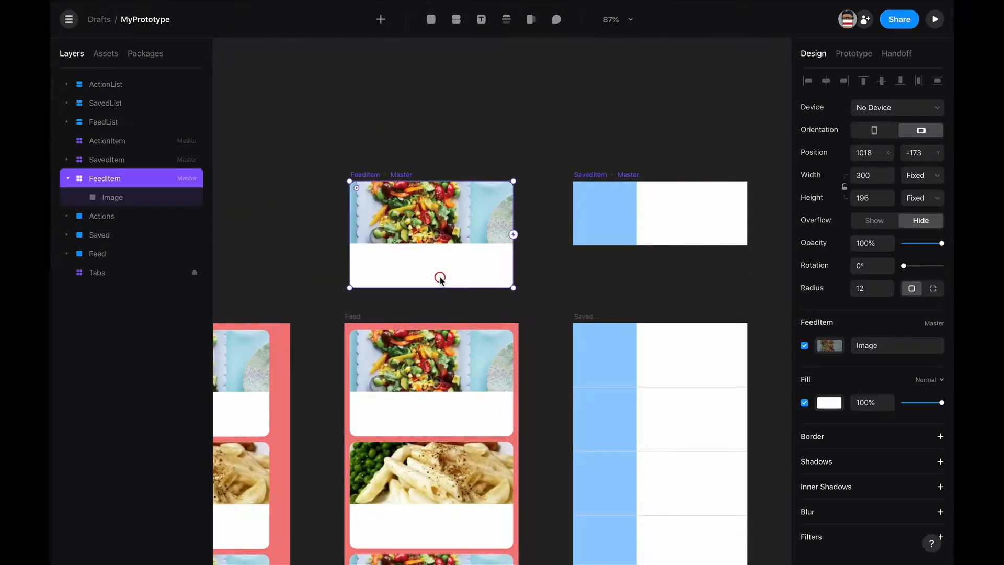
pyautogui.press('t')
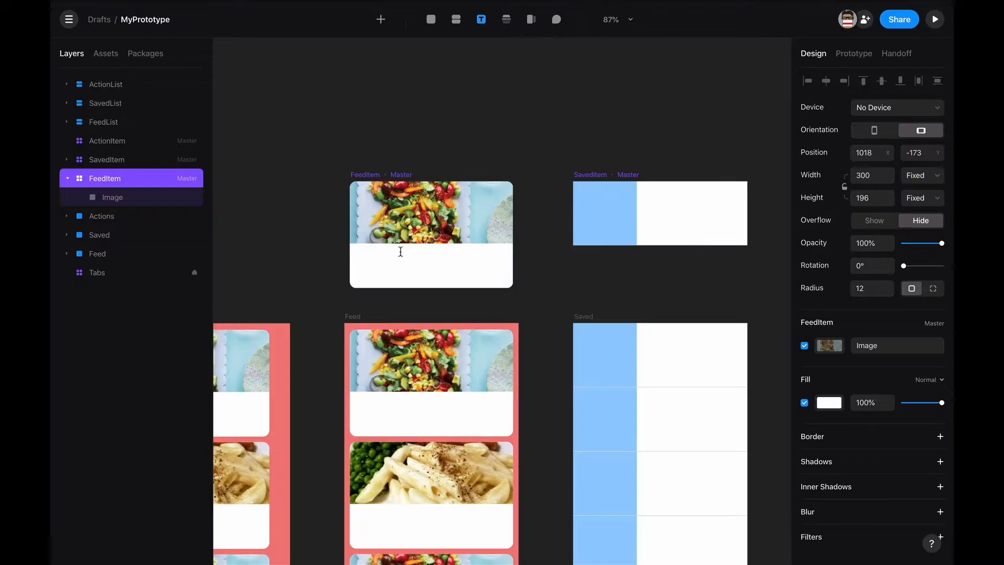
pyautogui.click(373, 256)
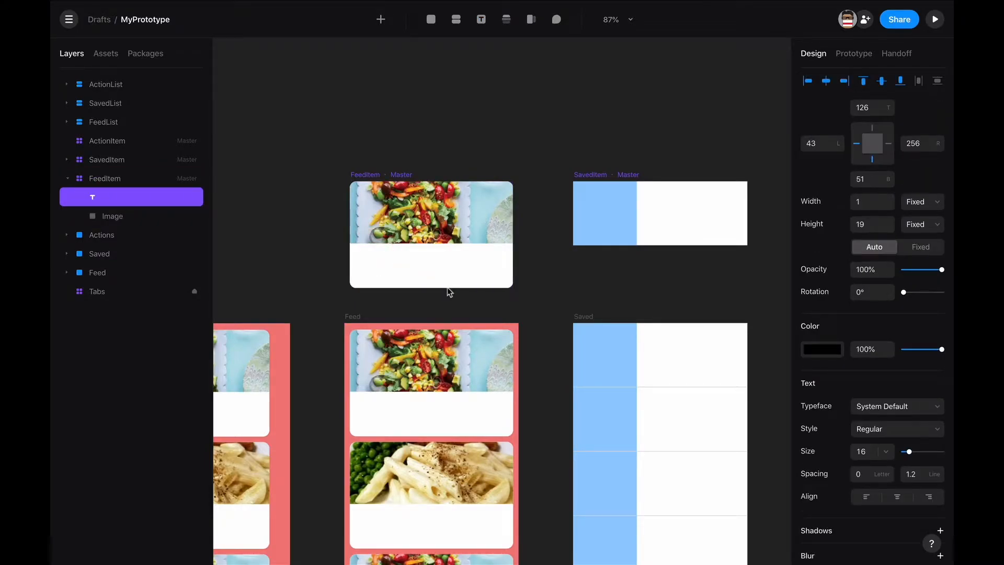
pyautogui.write('Reci')
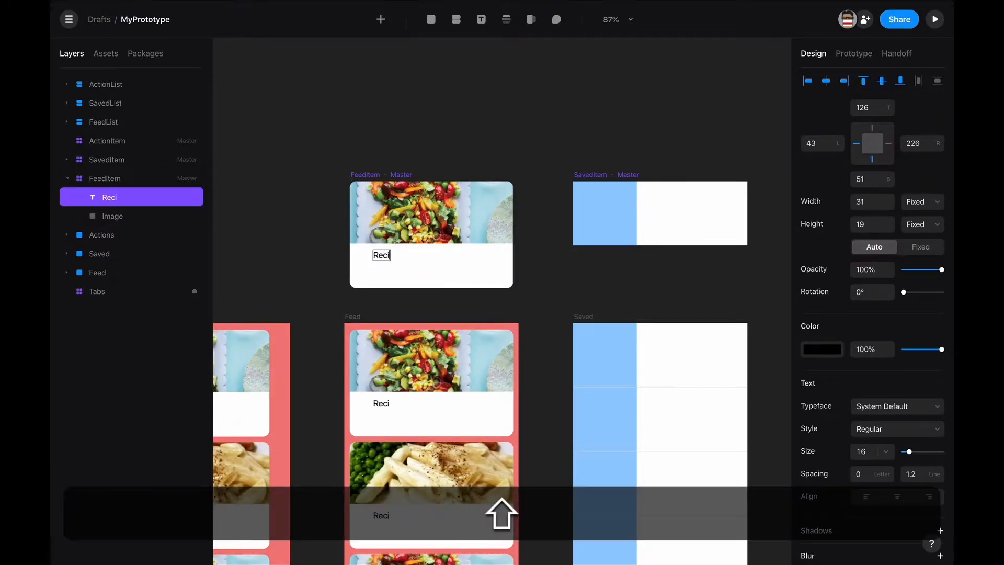
pyautogui.write('pe Name')
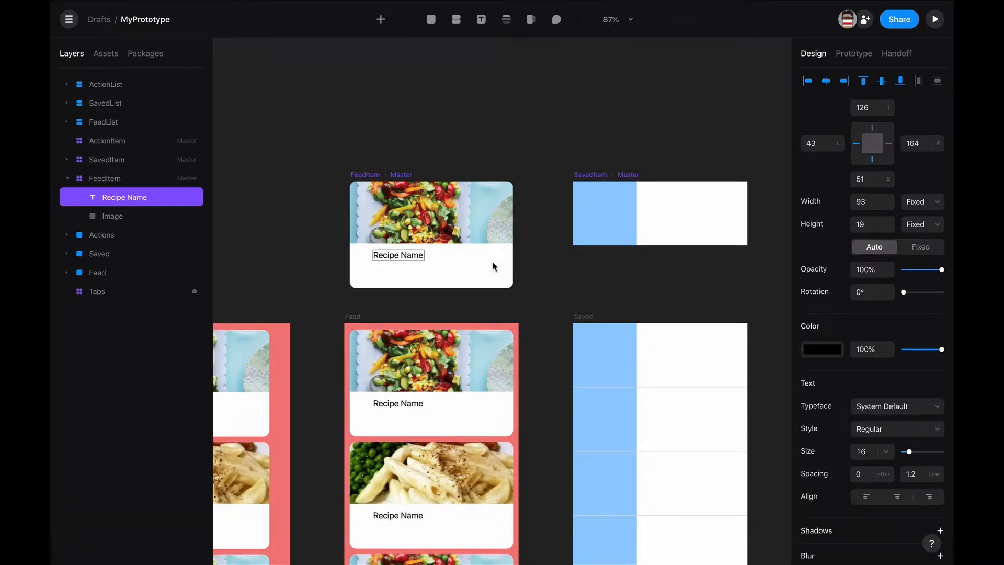
pyautogui.moveTo(411, 256); pyautogui.dragTo(399, 255)
# Step: Check the FeedItem master's variables and the recipe name text on the instances in Feed and FeedList
pyautogui.click(380, 175)
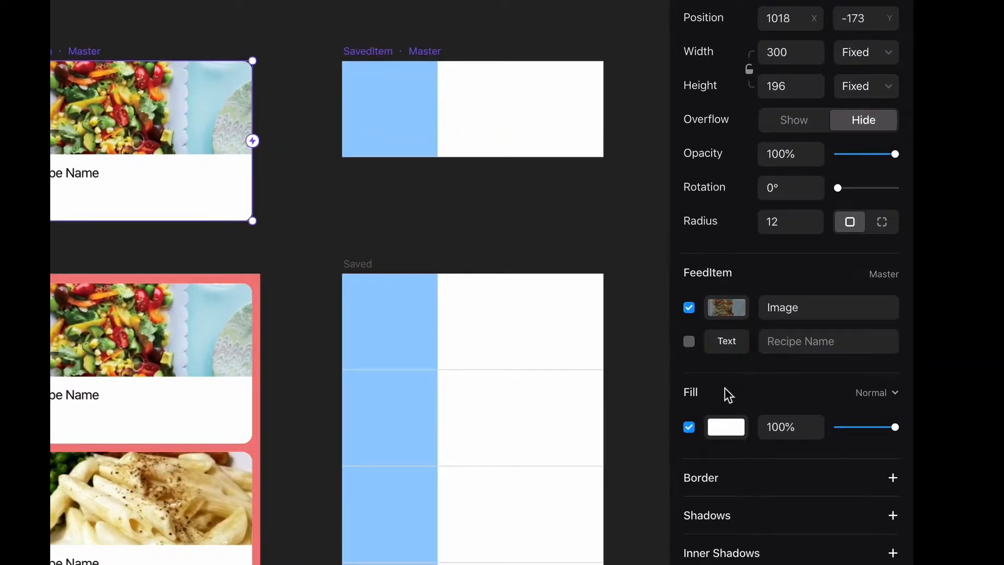
pyautogui.scroll(-2, 292, 412)
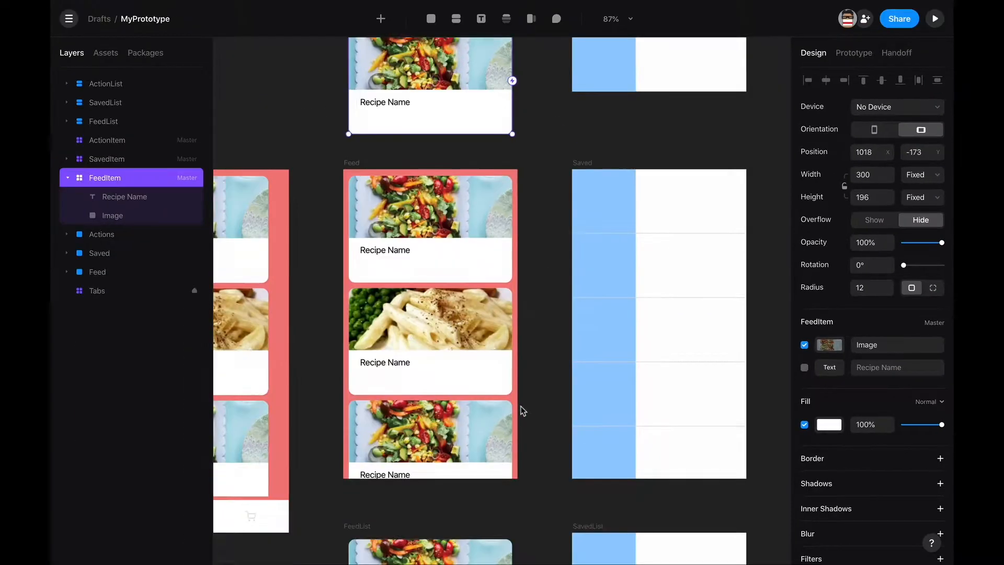
pyautogui.scroll(-5, 522, 410)
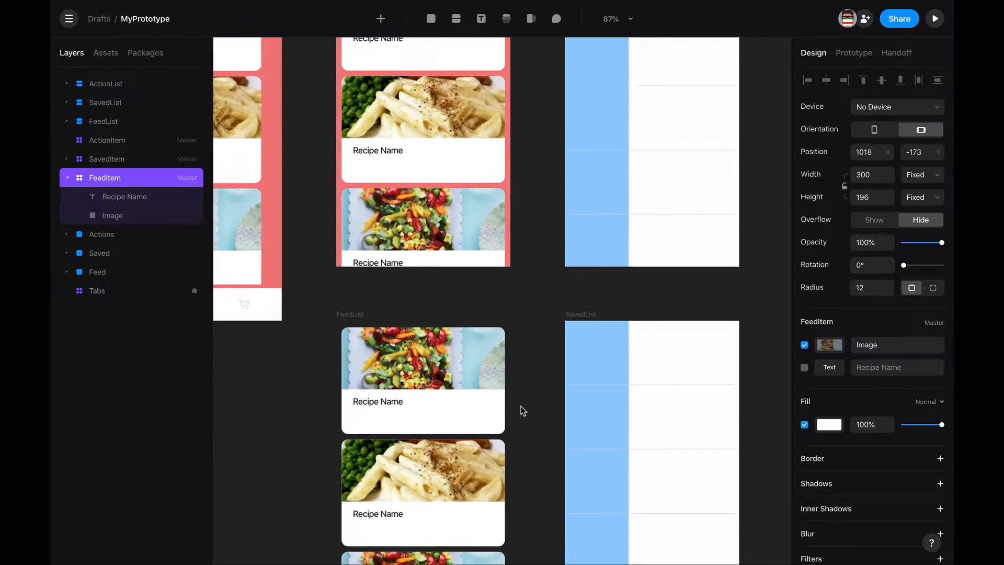
# Step: Make the recipe name text an overridable variable of the FeedItem master
pyautogui.scroll(-2, 380, 320)
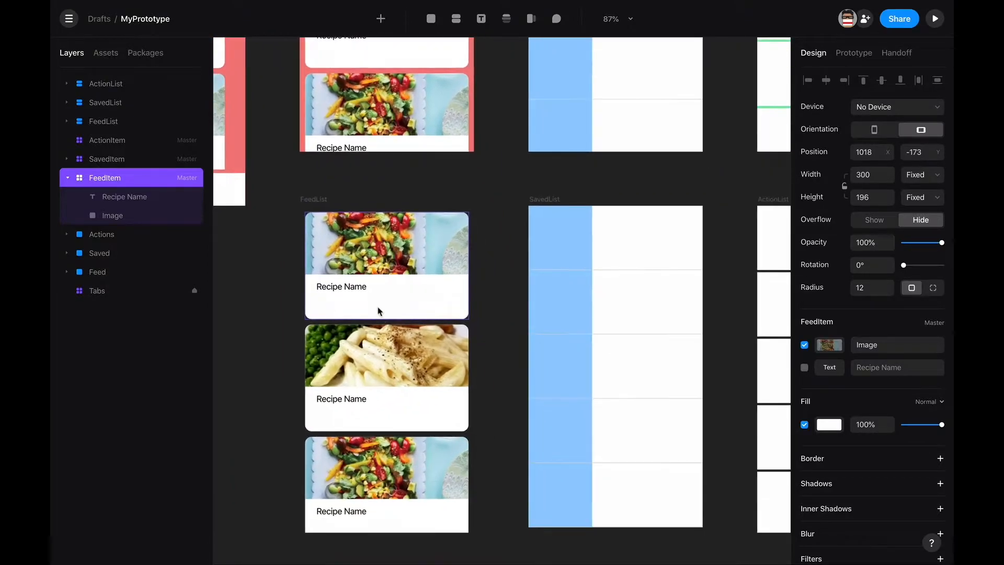
pyautogui.click(439, 339)
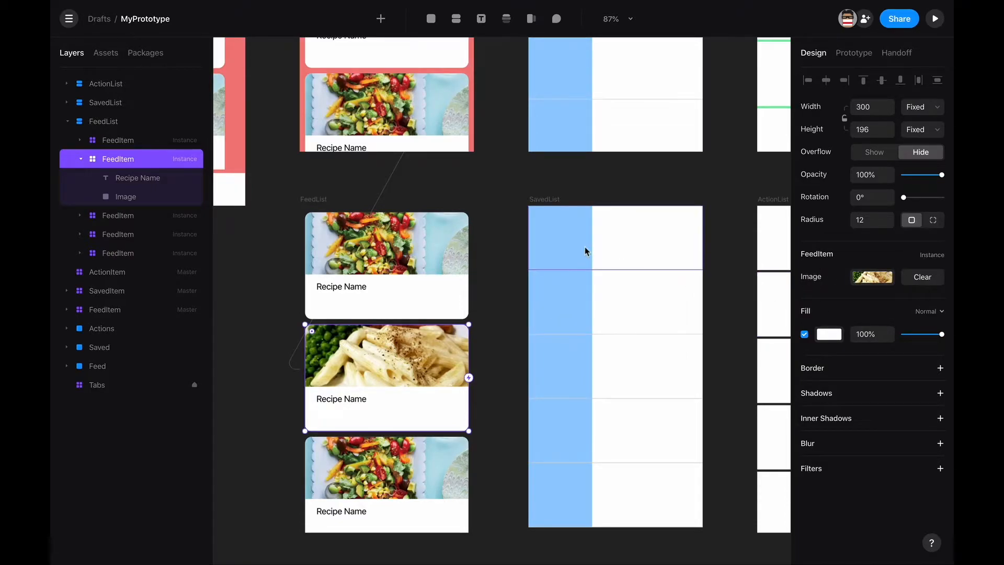
pyautogui.scroll(10, 435, 179)
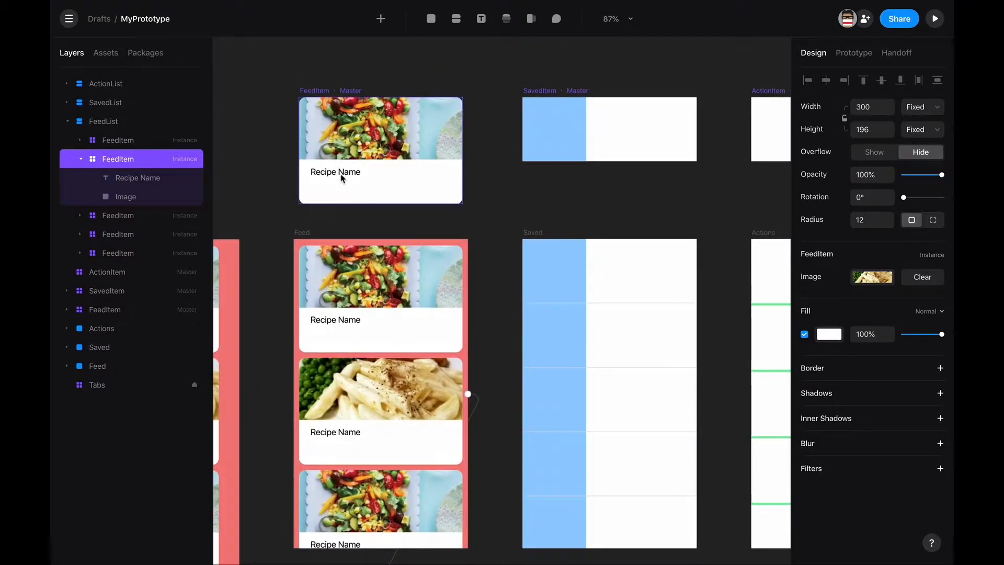
pyautogui.click(343, 178)
pyautogui.click(804, 368)
# Step: Override the recipe name of the first FeedItem instance in FeedList with "Vegeterian Cevice"
pyautogui.scroll(-10, 431, 283)
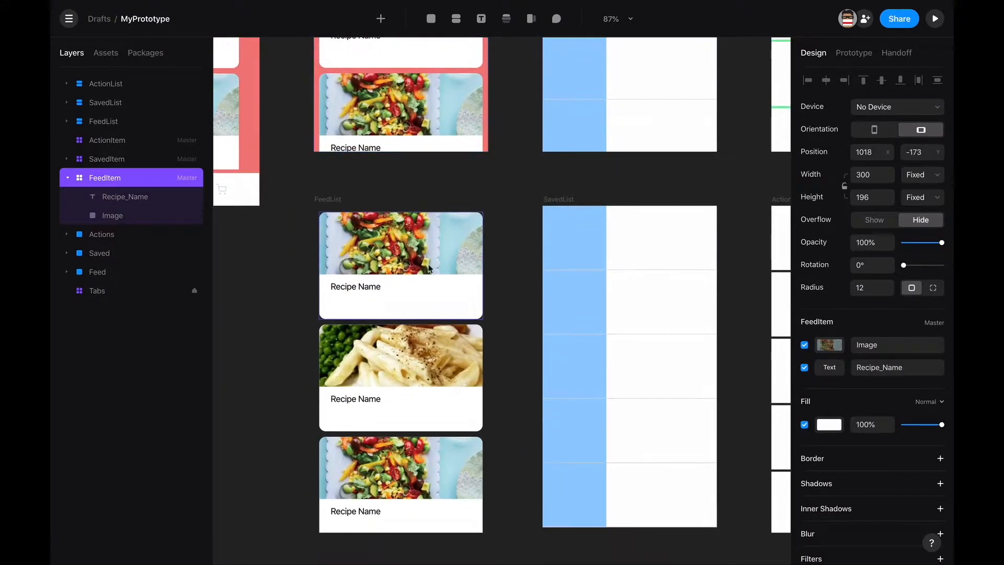
pyautogui.click(431, 282)
pyautogui.click(898, 301)
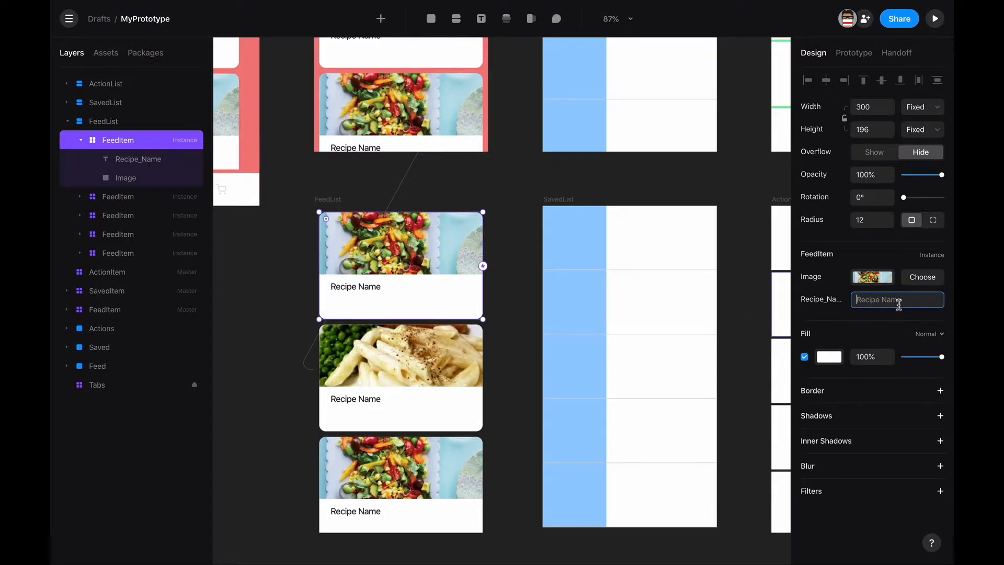
pyautogui.write('C')
pyautogui.press('BackSpace')
pyautogui.write('Veg')
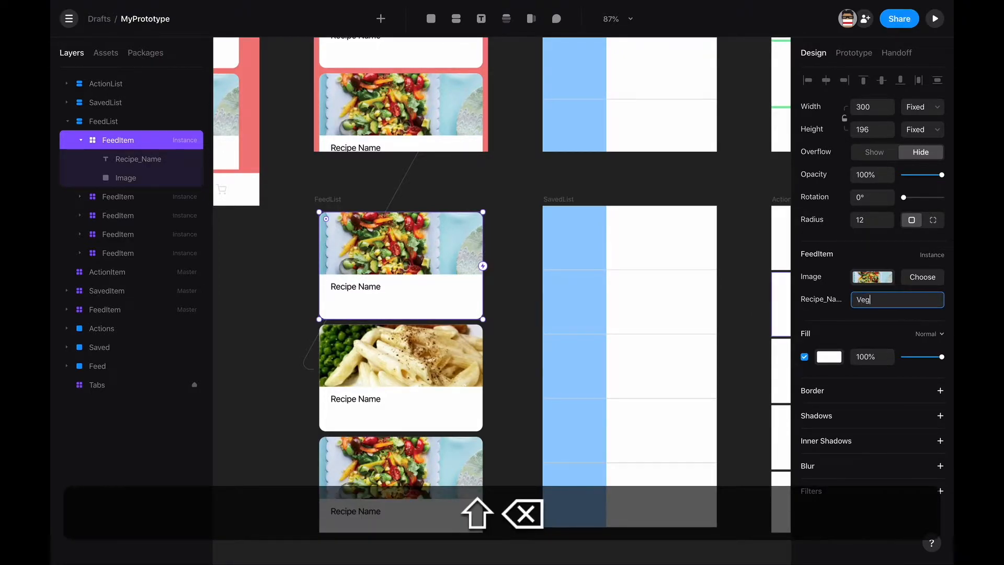
pyautogui.write('eterian Cevice')
pyautogui.press('Return')
pyautogui.click(519, 350)
# Step: Select the second FeedItem instance in FeedList and copy the title "Quick and Easy Alfredo Sauce" from repices.txt
pyautogui.scroll(1, 519, 349)
pyautogui.hscroll(-1, 519, 349)
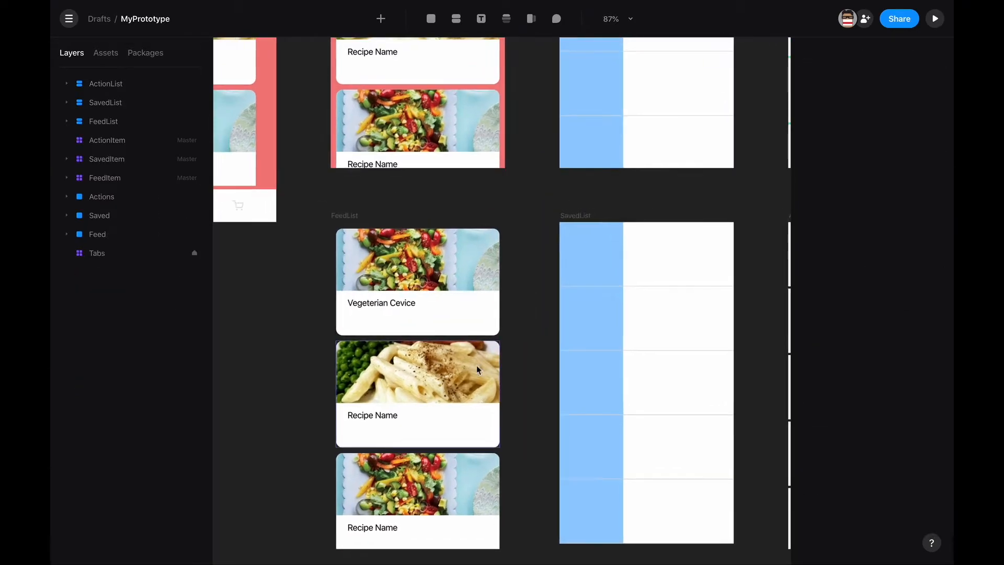
pyautogui.click(475, 377)
pyautogui.hotkey('ctrl', 'Right')
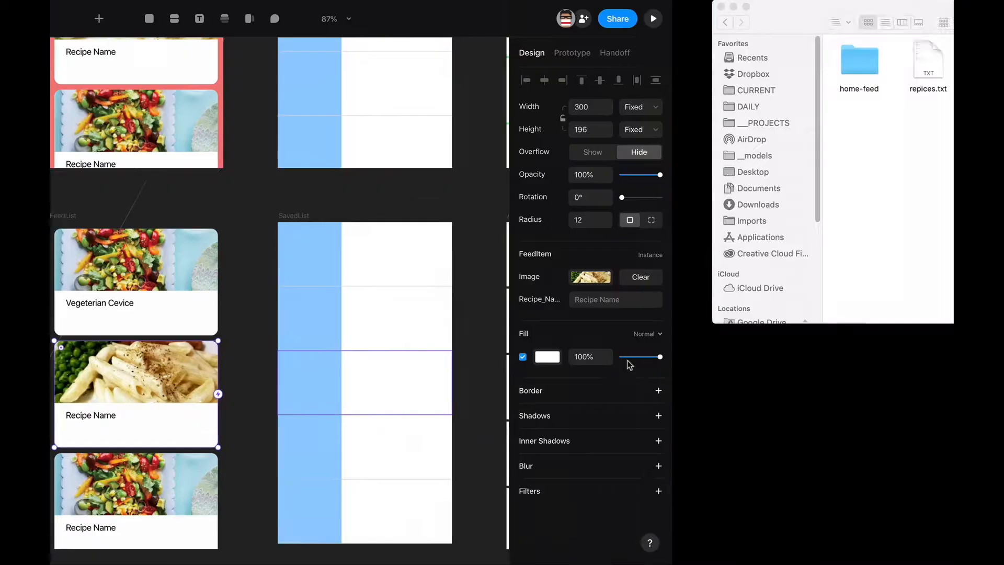
pyautogui.click(682, 260)
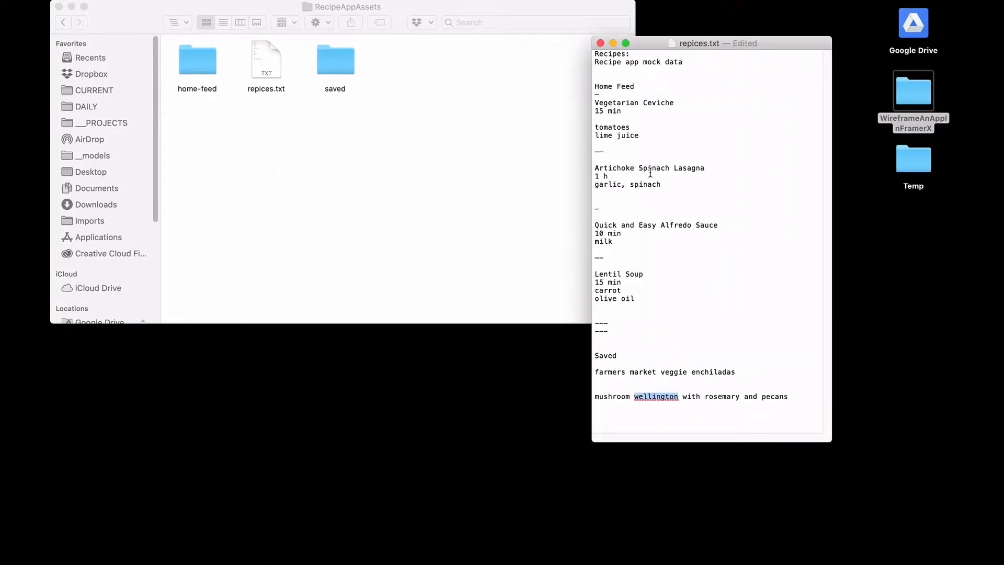
pyautogui.tripleClick(650, 225)
pyautogui.press('super+c')
# Step: Return to the prototype and paste "Quick and Easy Alfredo Sauce" as the second FeedItem instance's recipe name
pyautogui.press('super+Tab')
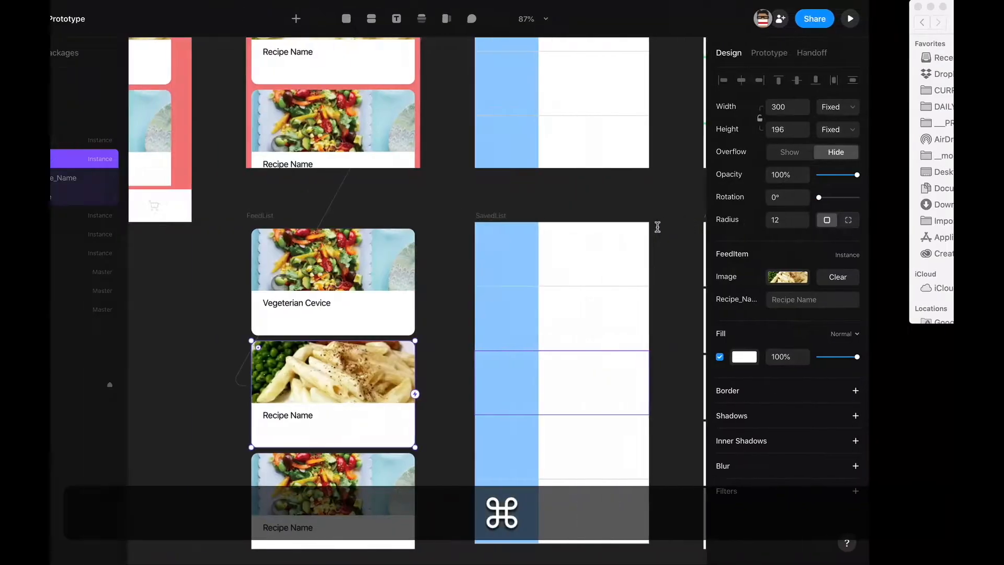
pyautogui.click(893, 301)
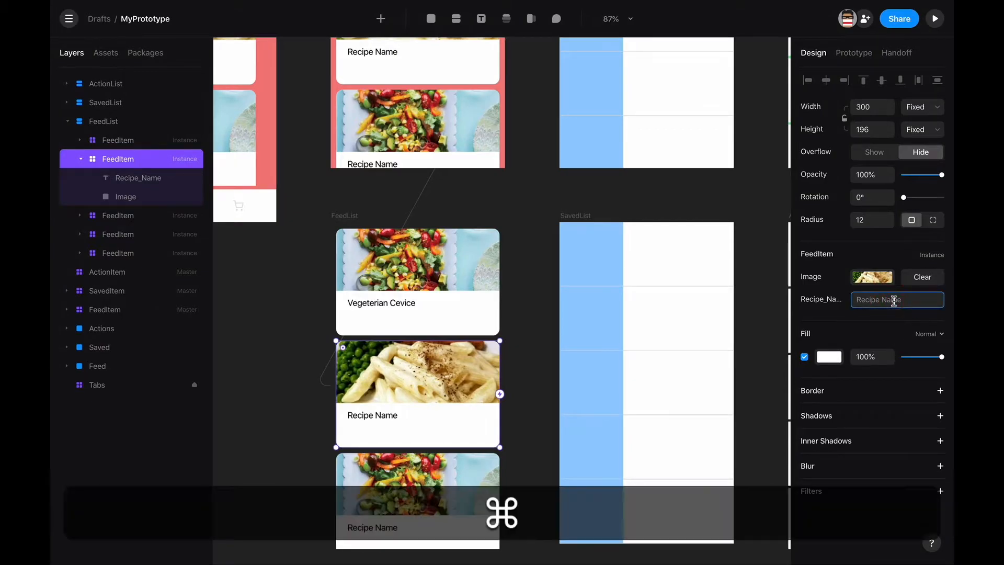
pyautogui.press('super+v')
pyautogui.press('super+Return')
# Step: Duplicate the recipe name text directly below the original in the FeedItem master and change the copy's text to "Duration"
pyautogui.scroll(10, 418, 366)
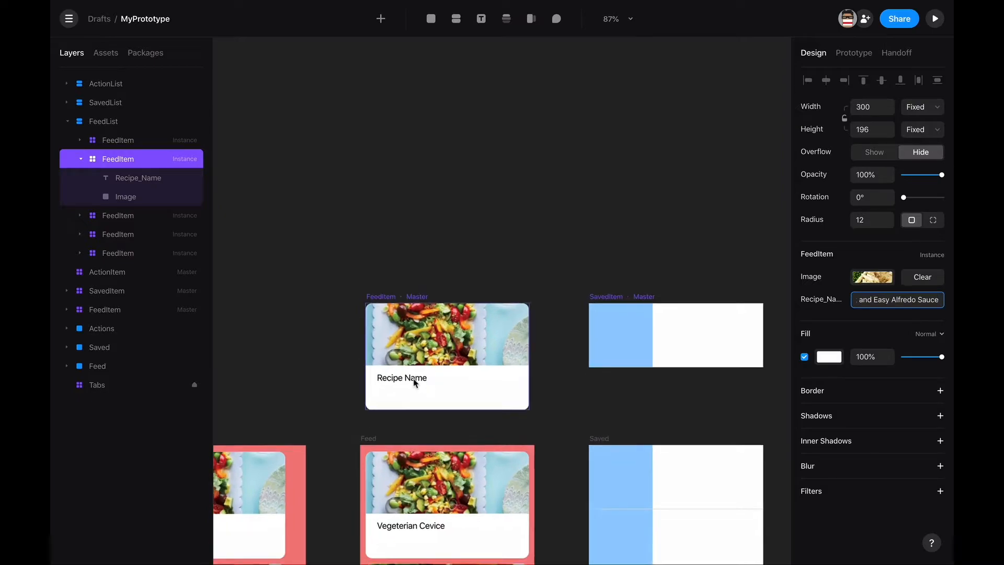
pyautogui.click(414, 379)
pyautogui.click(415, 381)
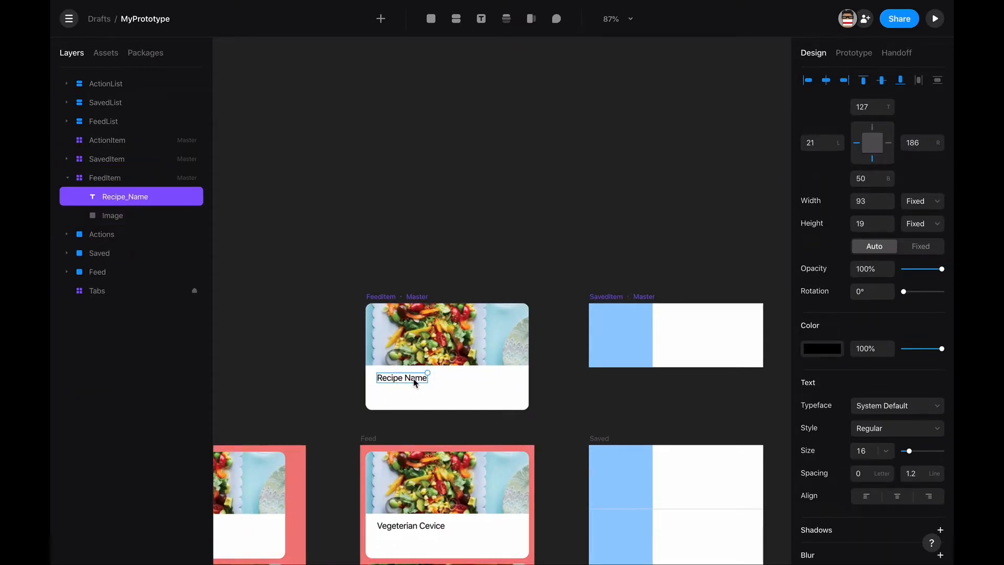
pyautogui.moveTo(415, 380); pyautogui.dragTo(415, 396)
pyautogui.doubleClick(414, 392)
pyautogui.write('Duration')
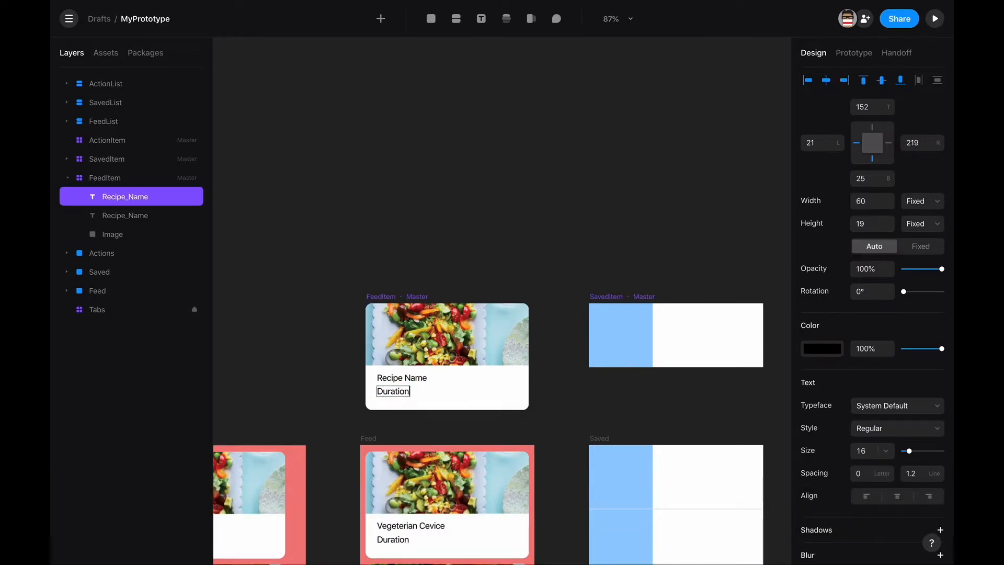
pyautogui.click(479, 392)
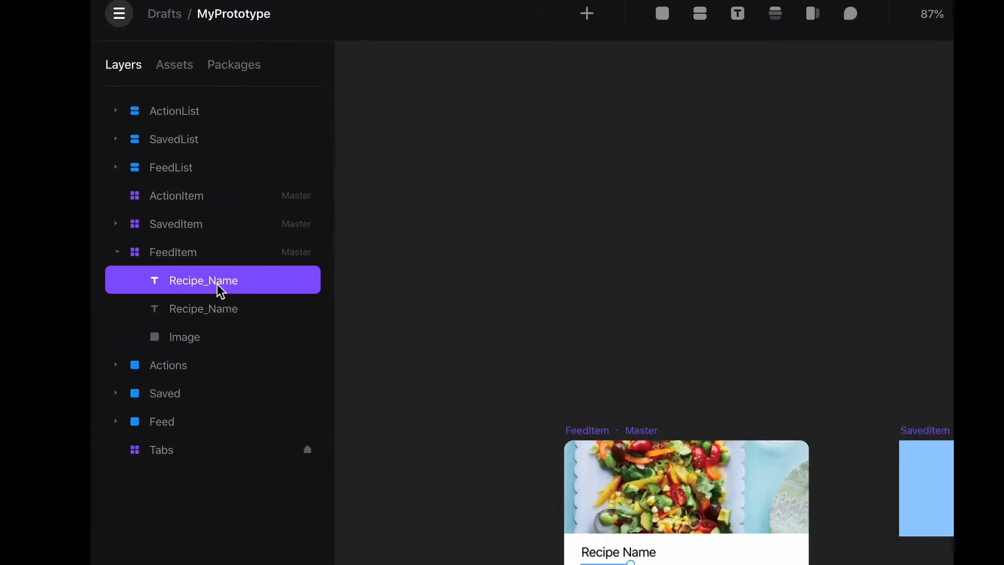
# Step: Rename the duplicated text layer in the FeedItem master to Duration and bring up the master's variables
pyautogui.doubleClick(162, 229)
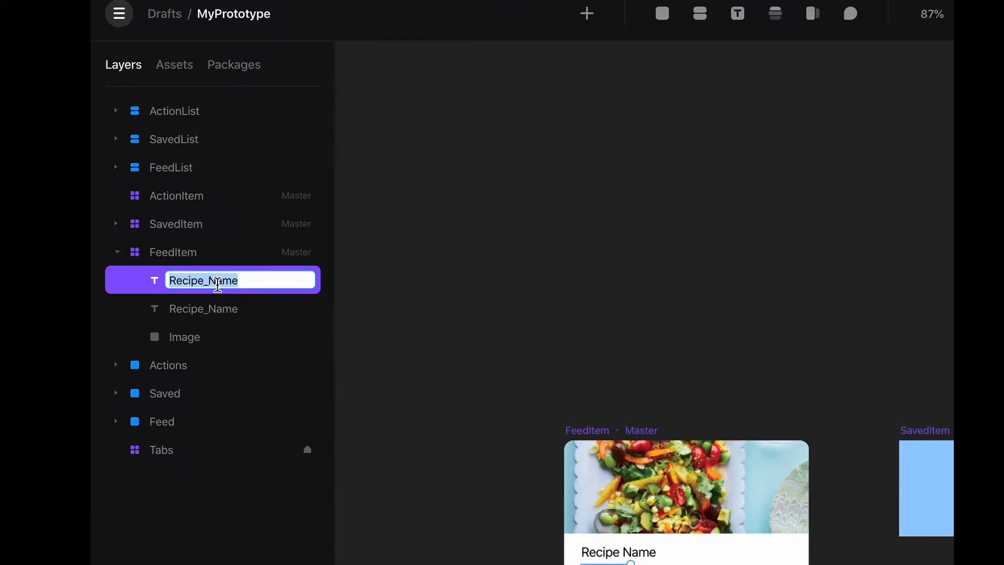
pyautogui.write('Duration')
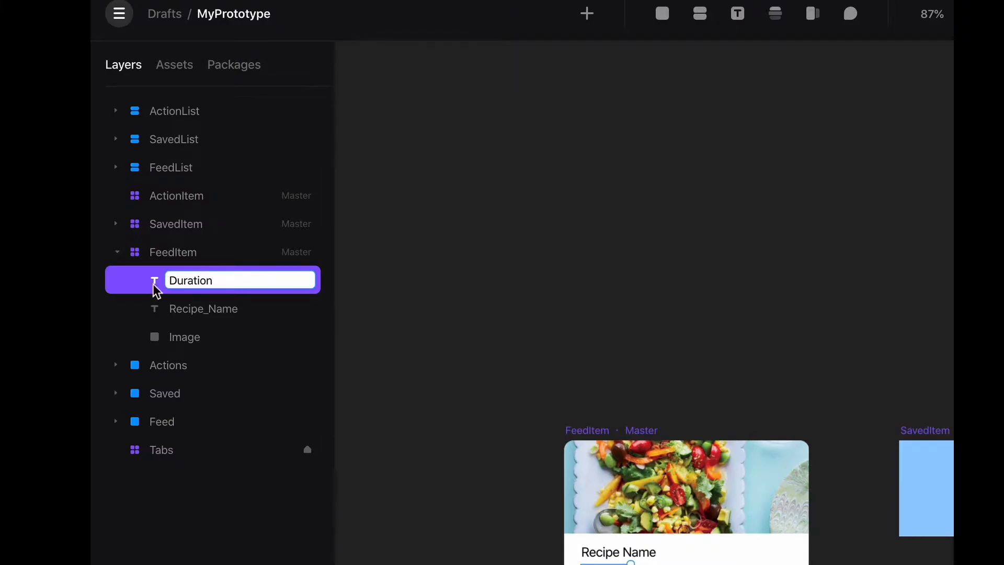
pyautogui.click(134, 281)
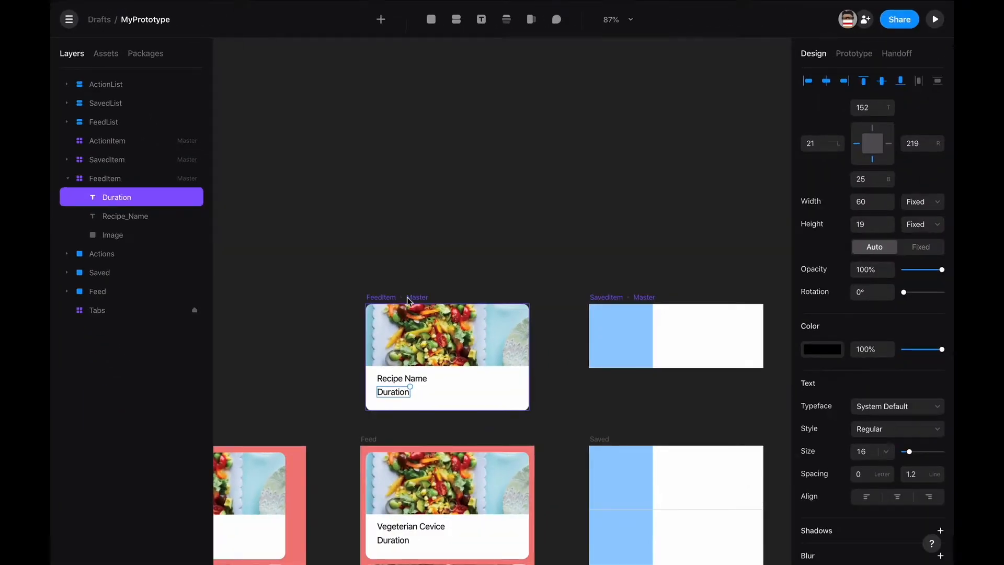
pyautogui.click(409, 296)
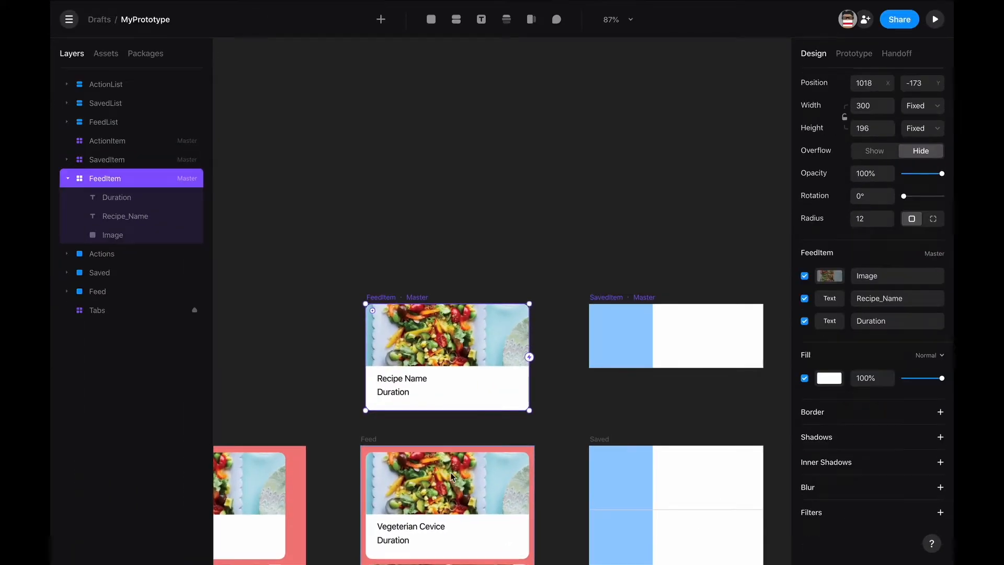
# Step: Override the duration of the first FeedItem instance in FeedList with "15 min"
pyautogui.scroll(-8, 163, 490)
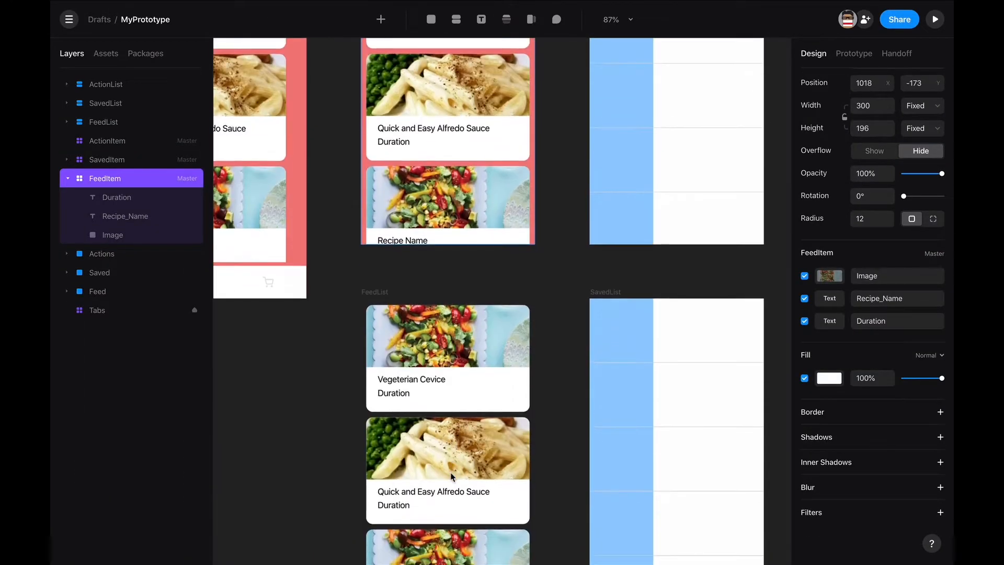
pyautogui.click(442, 361)
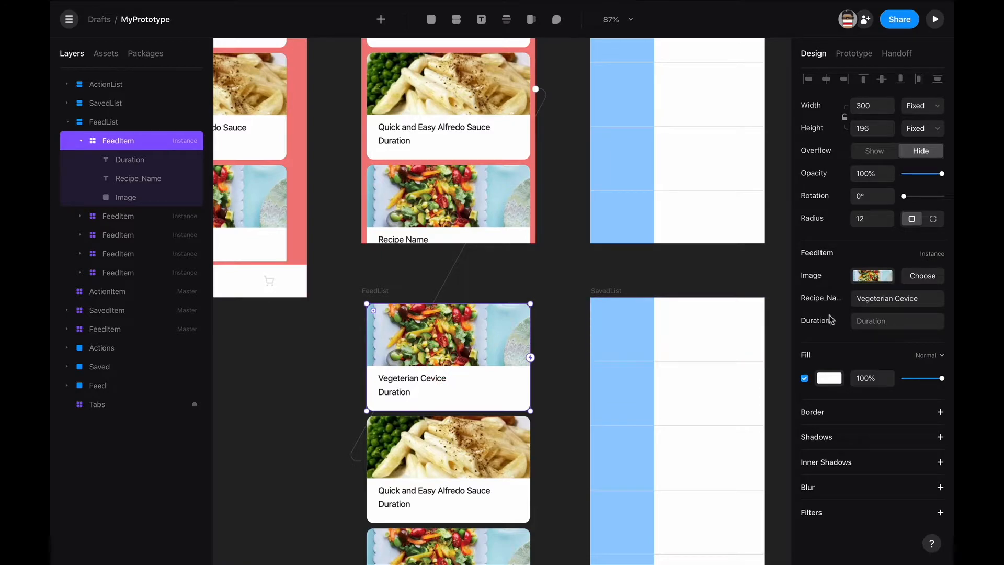
pyautogui.click(865, 321)
pyautogui.write('15 min')
pyautogui.press('Return')
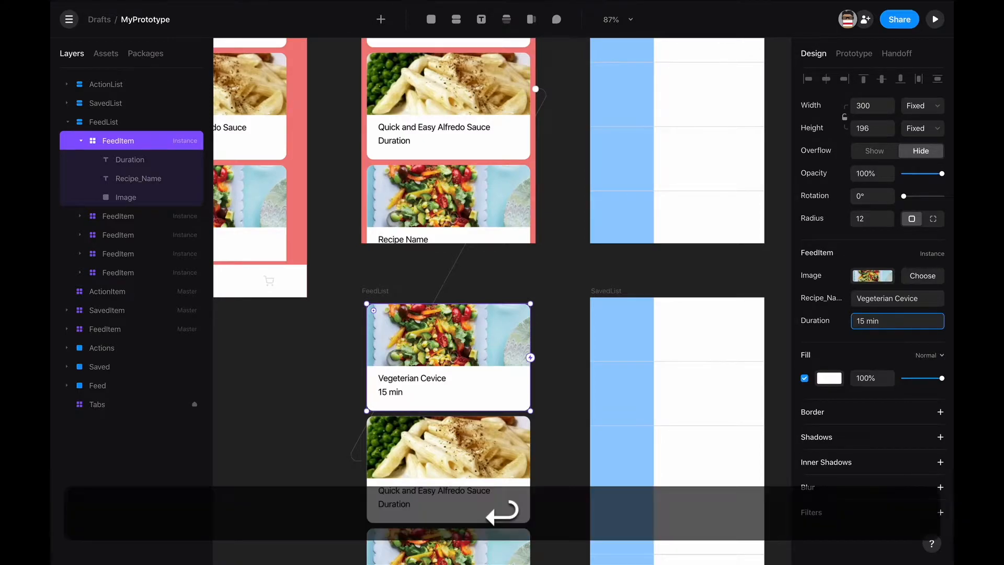
pyautogui.click(534, 298)
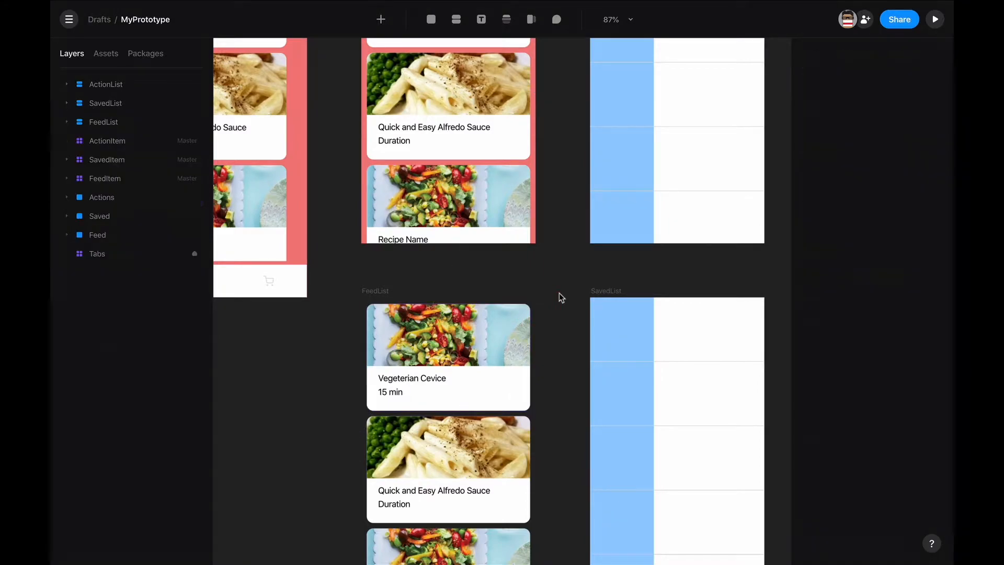
# Step: Style the recipe name text in the FeedItem master as Bold at size 18
pyautogui.scroll(4, 560, 298)
pyautogui.scroll(3, 559, 298)
pyautogui.doubleClick(402, 189)
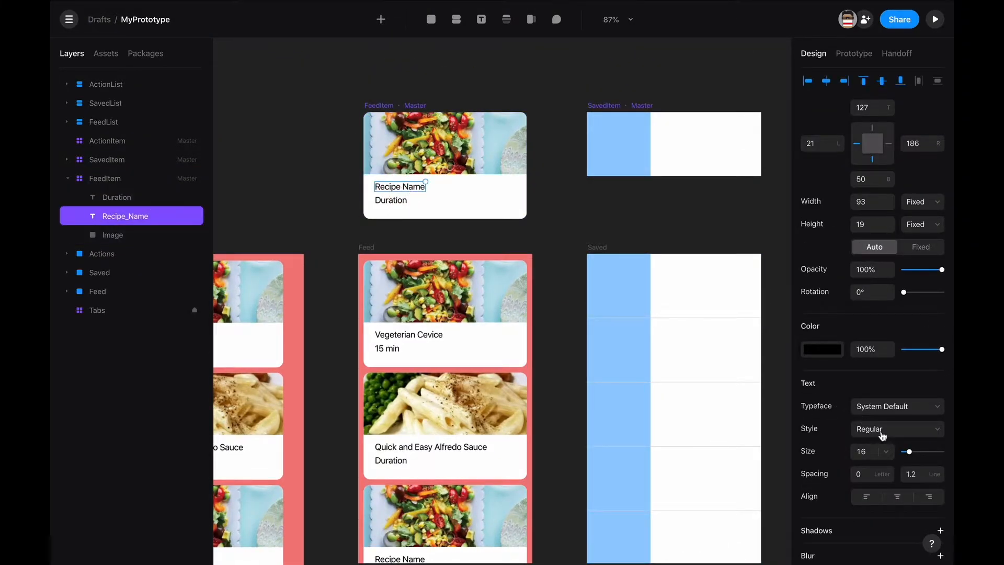
pyautogui.click(883, 430)
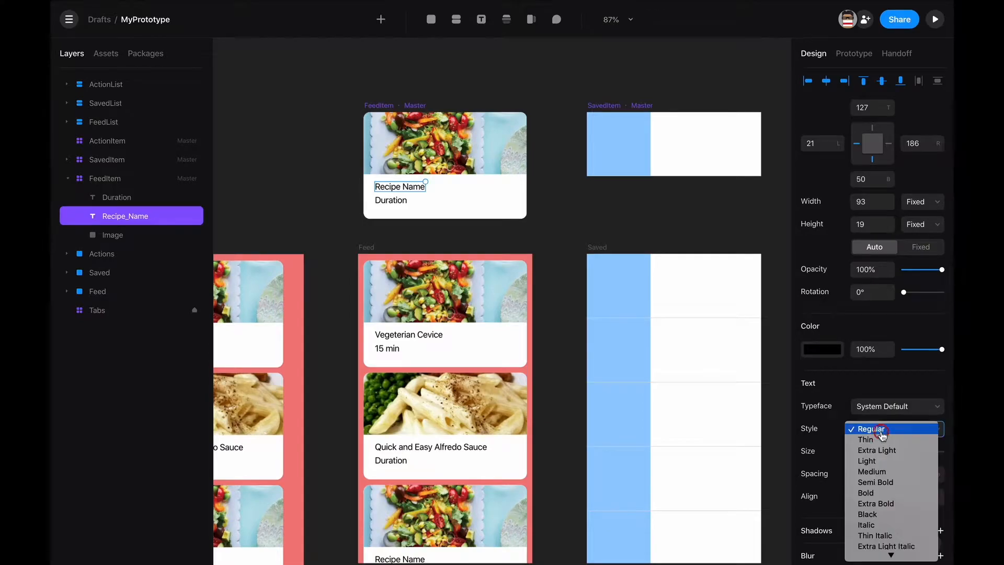
pyautogui.click(881, 494)
pyautogui.click(869, 453)
pyautogui.press('Return')
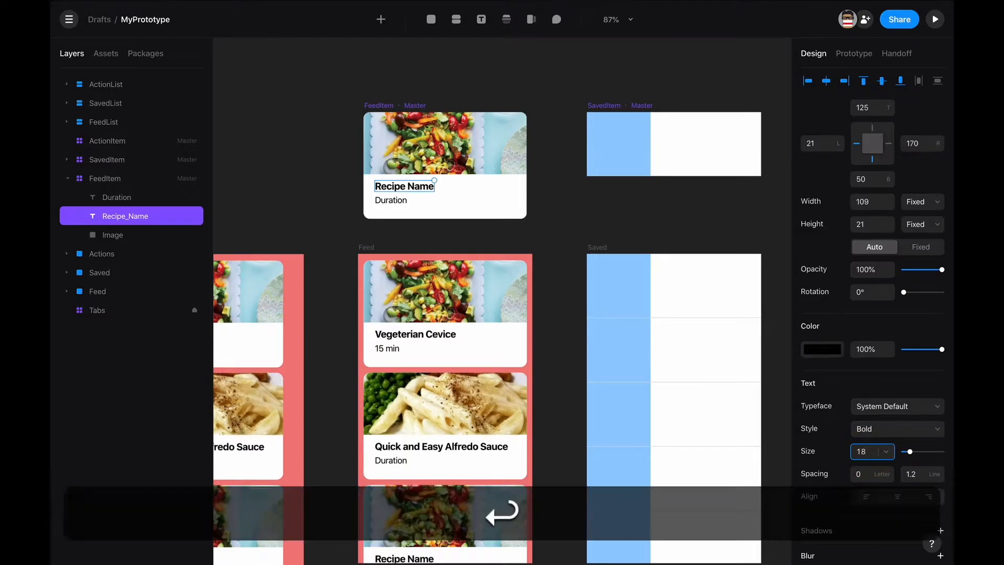
# Step: Set the Duration text in the FeedItem master to size 14
pyautogui.click(402, 204)
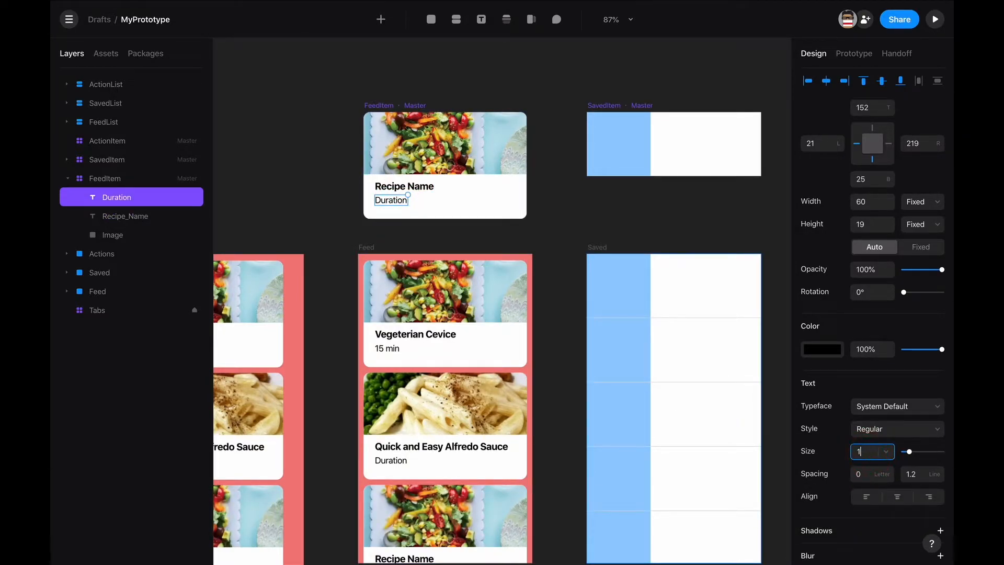
pyautogui.write('14')
pyautogui.press('Return')
pyautogui.click(448, 203)
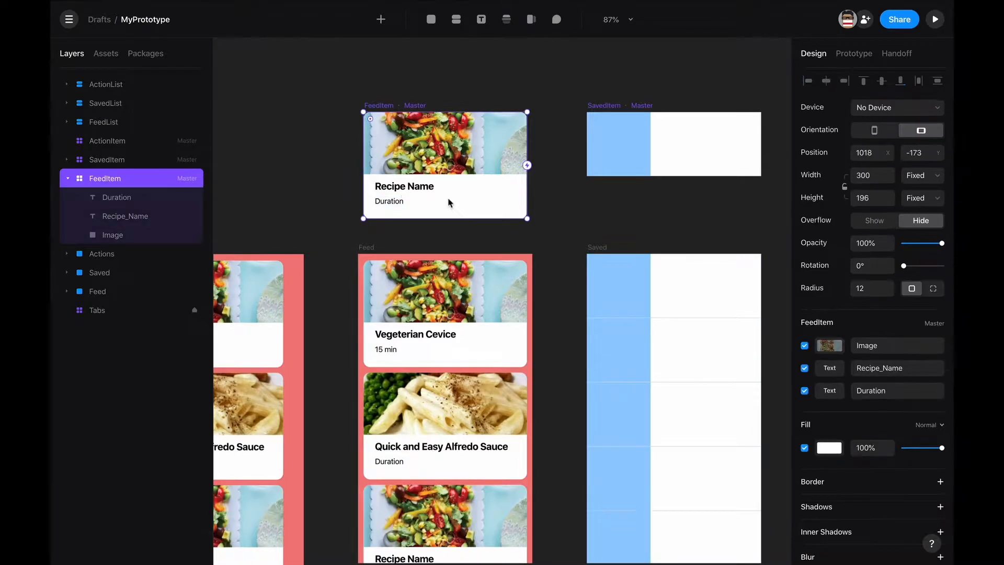
pyautogui.click(327, 180)
# Step: Rename the blue frame layer inside the SavedItem master to Image
pyautogui.scroll(-3, 328, 183)
pyautogui.keyDown('ctrl'); pyautogui.scroll(-5, 328, 183); pyautogui.keyUp('ctrl')
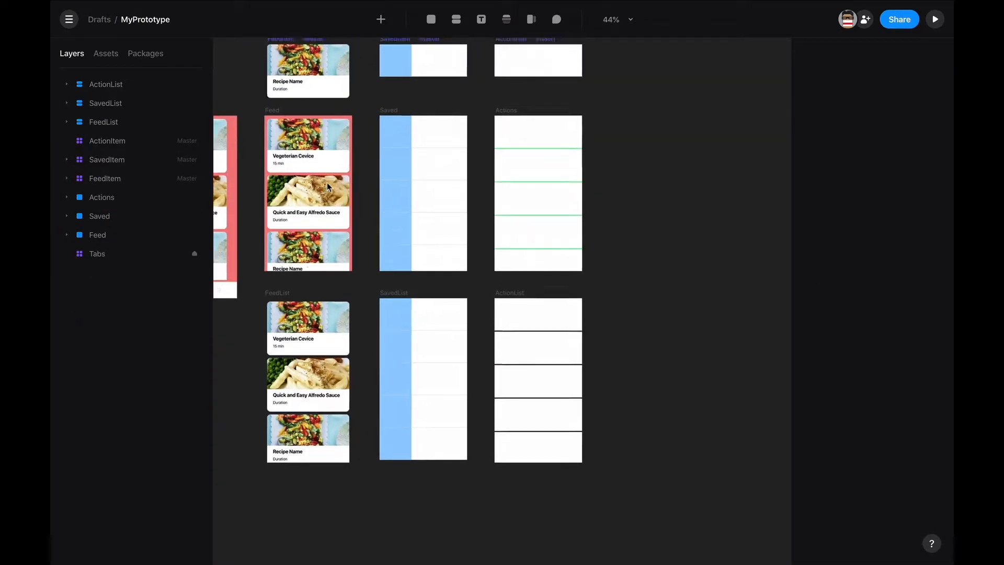
pyautogui.scroll(3, 327, 185)
pyautogui.hscroll(-2, 328, 186)
pyautogui.click(440, 122)
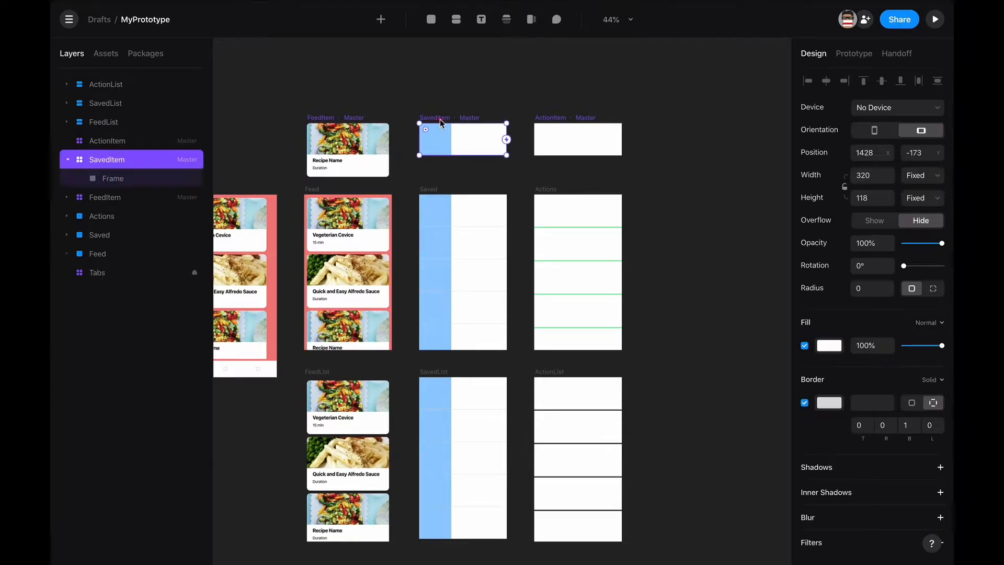
pyautogui.keyDown('ctrl'); pyautogui.scroll(5, 448, 107); pyautogui.keyUp('ctrl')
pyautogui.scroll(-2, 428, 195)
pyautogui.hscroll(-3, 428, 195)
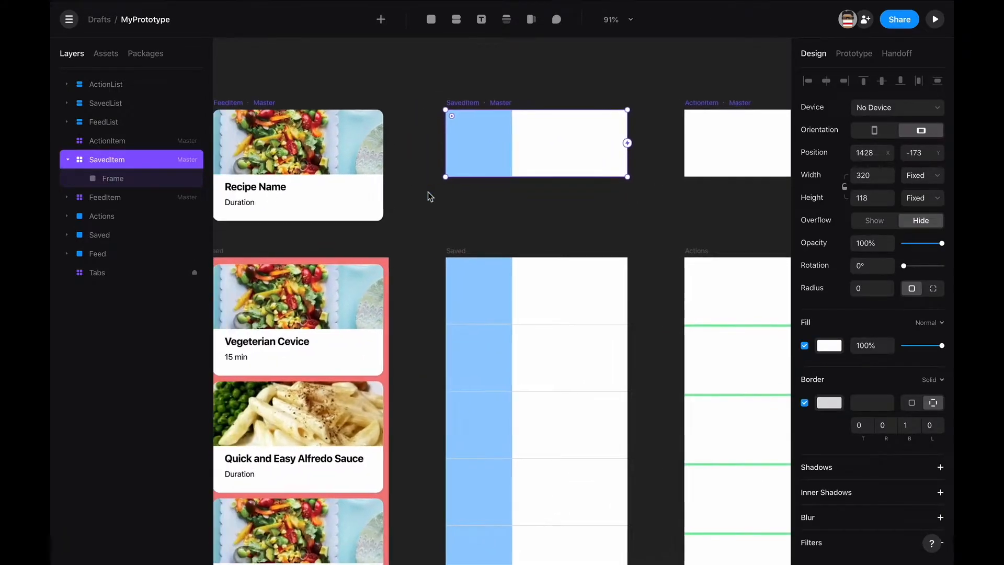
pyautogui.click(512, 152)
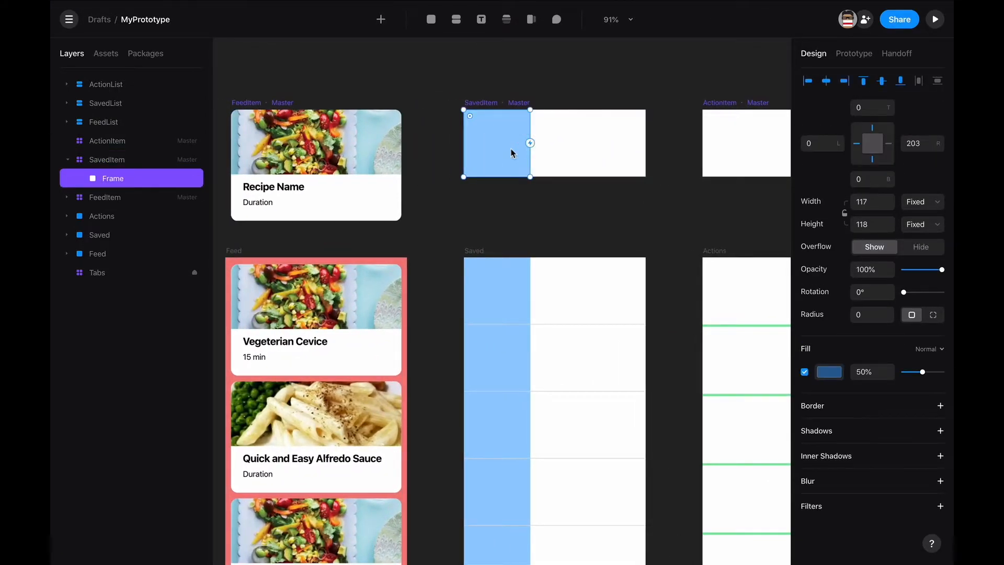
pyautogui.click(580, 226)
pyautogui.click(502, 101)
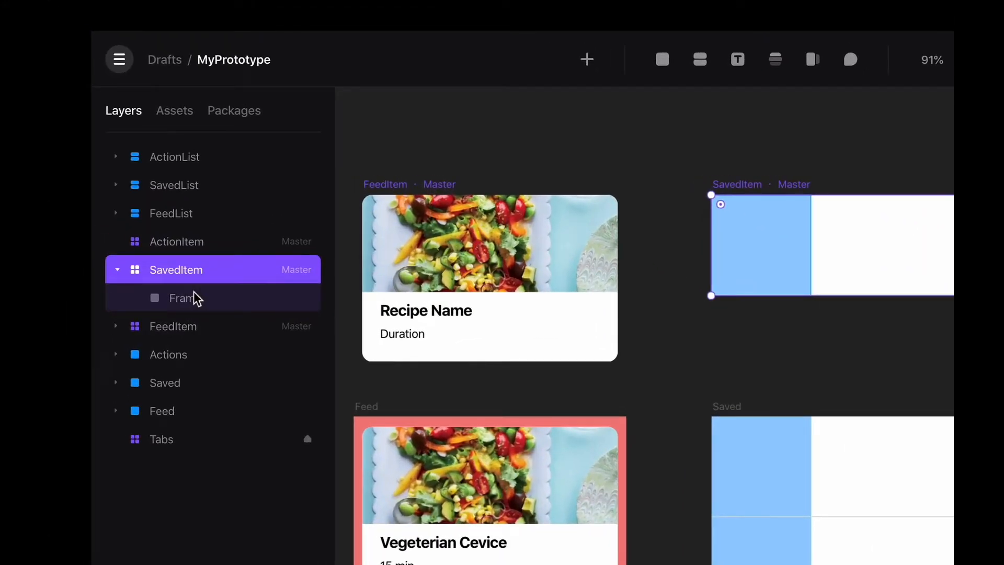
pyautogui.doubleClick(195, 297)
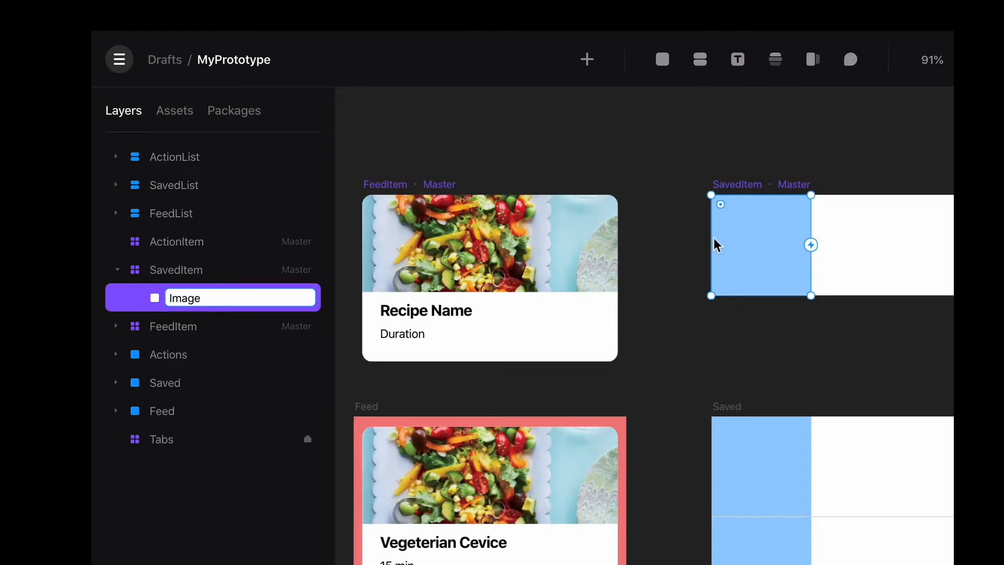
pyautogui.press('Return')
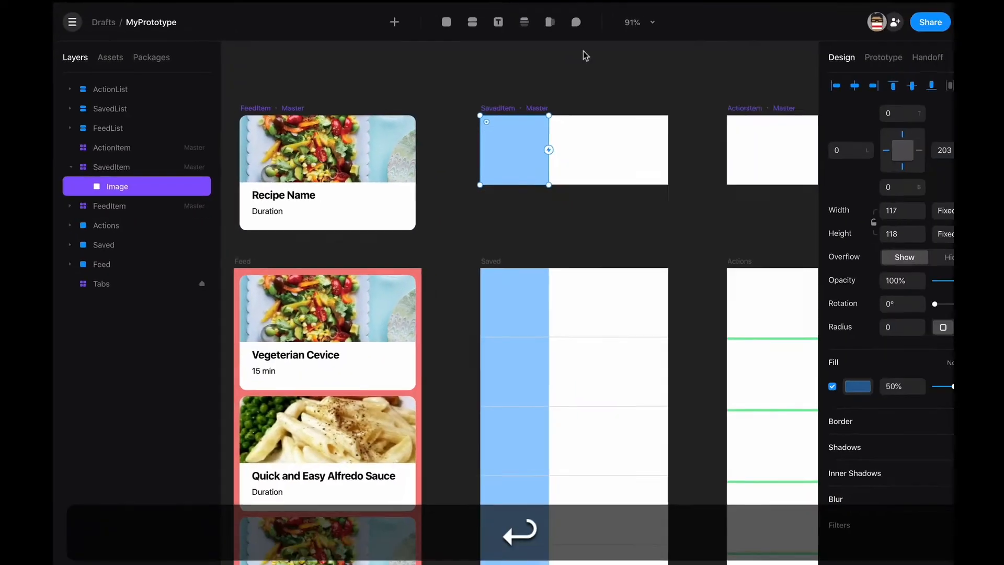
# Step: Fill the Image frame in the SavedItem master with the picture ceviche.jpg
pyautogui.click(529, 88)
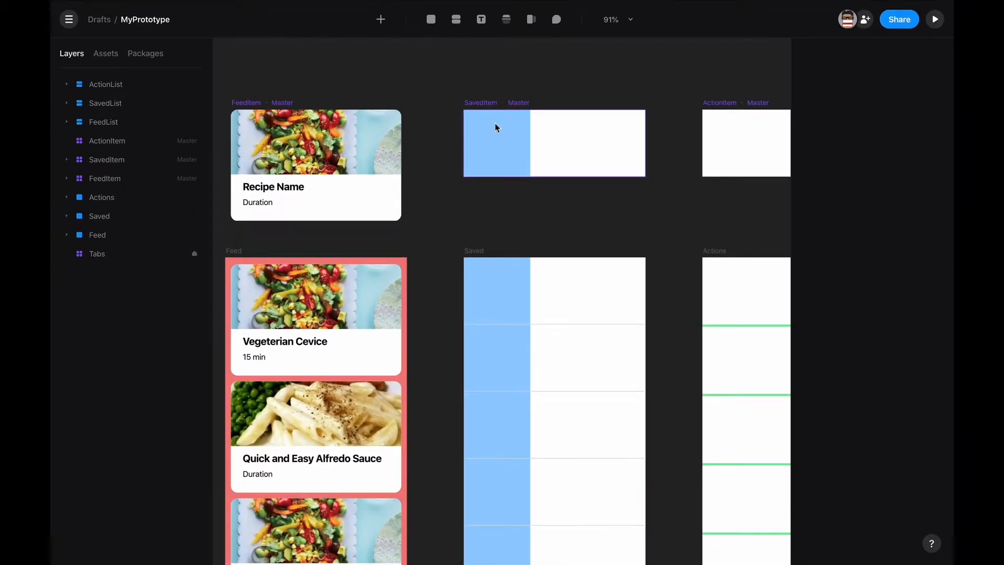
pyautogui.click(512, 141)
pyautogui.click(495, 135)
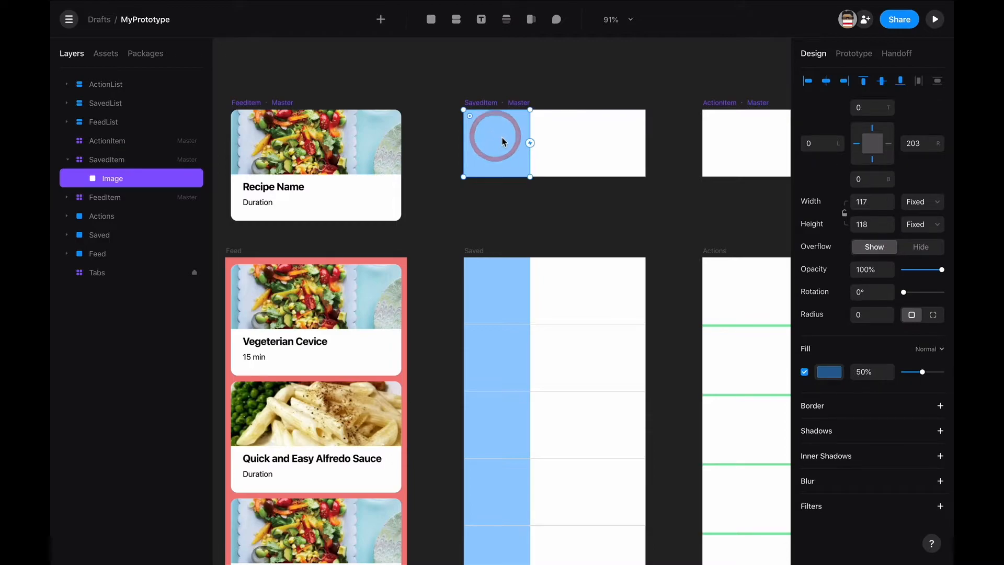
pyautogui.click(835, 372)
pyautogui.click(752, 361)
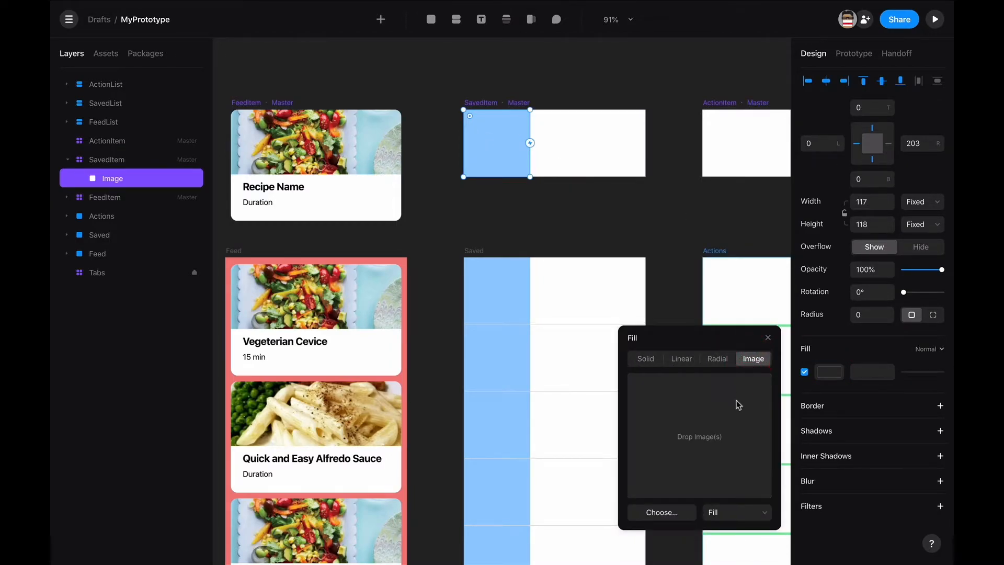
pyautogui.click(673, 515)
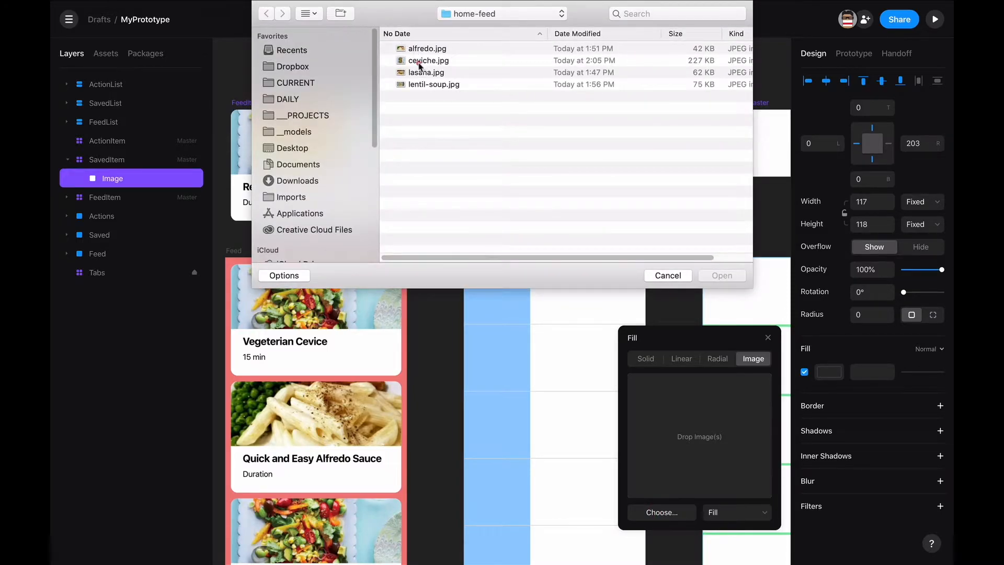
pyautogui.click(419, 61)
pyautogui.click(738, 278)
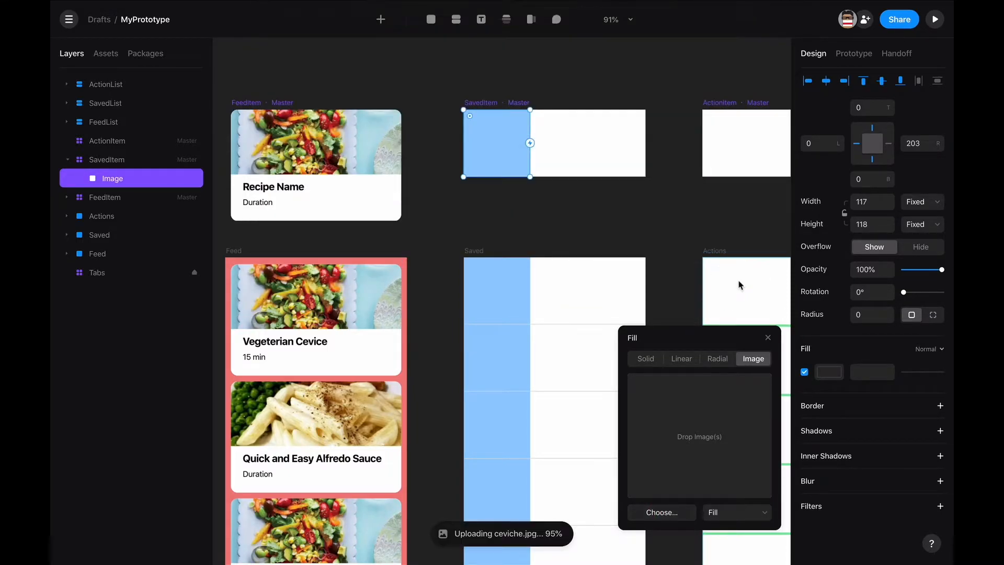
# Step: Shorten the SavedItem master to a height of about 71 and narrow its Image frame to about 80
pyautogui.moveTo(531, 162); pyautogui.dragTo(526, 162)
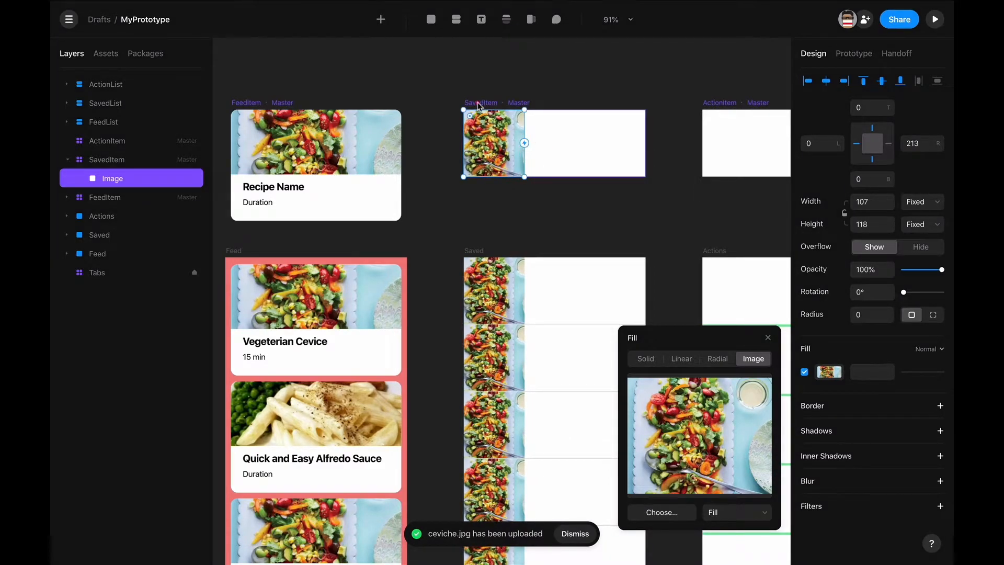
pyautogui.click(478, 102)
pyautogui.moveTo(529, 176); pyautogui.dragTo(528, 150)
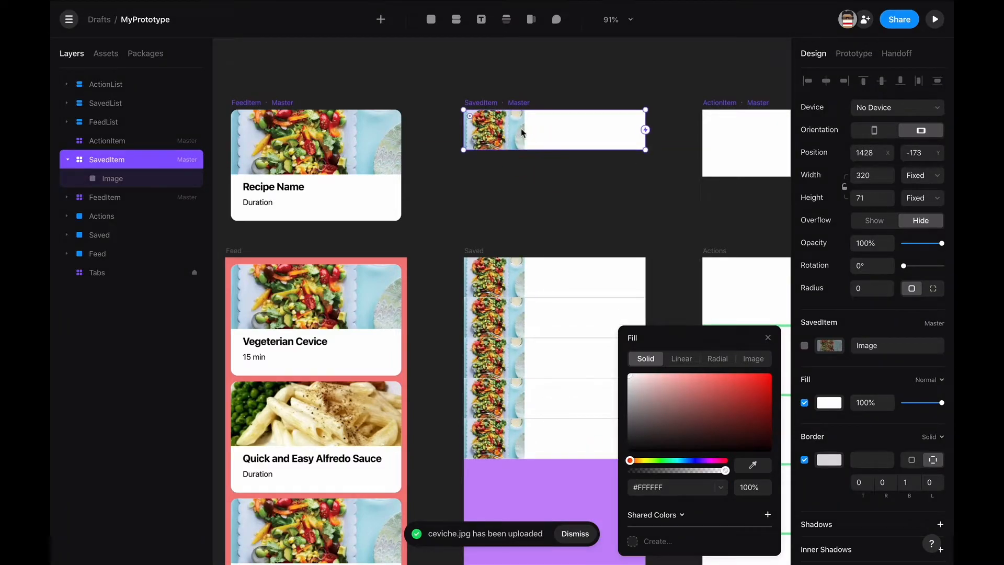
pyautogui.click(514, 135)
pyautogui.moveTo(525, 131); pyautogui.dragTo(510, 138)
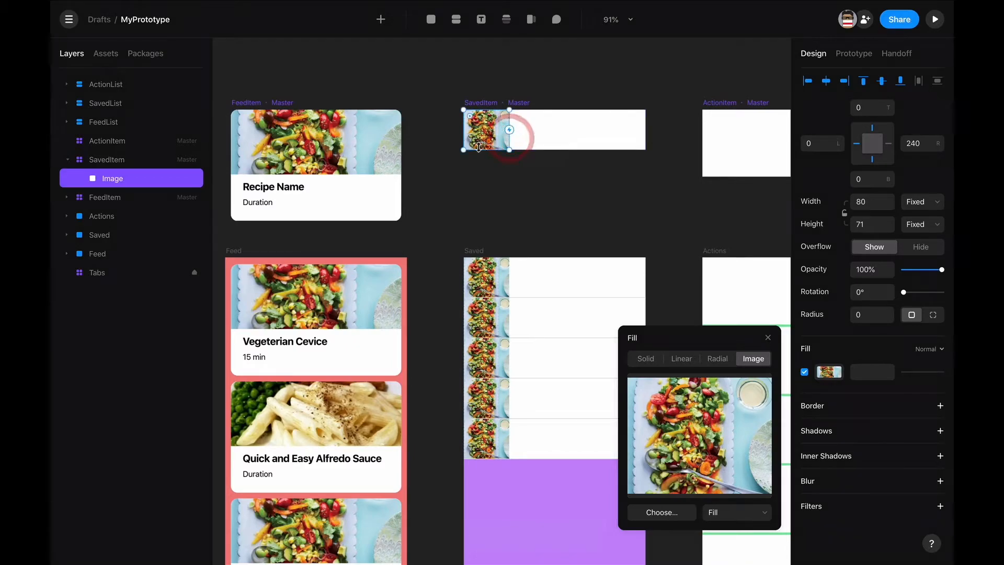
# Step: Add a "Recipe Name" text beside the image in the SavedItem master
pyautogui.click(554, 134)
pyautogui.write('t')
pyautogui.click(533, 130)
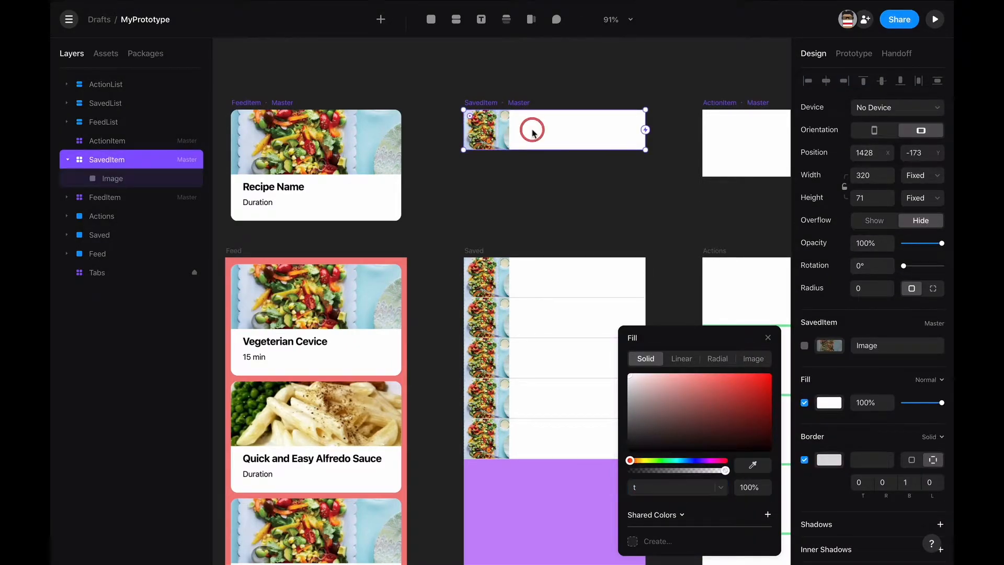
pyautogui.press('t')
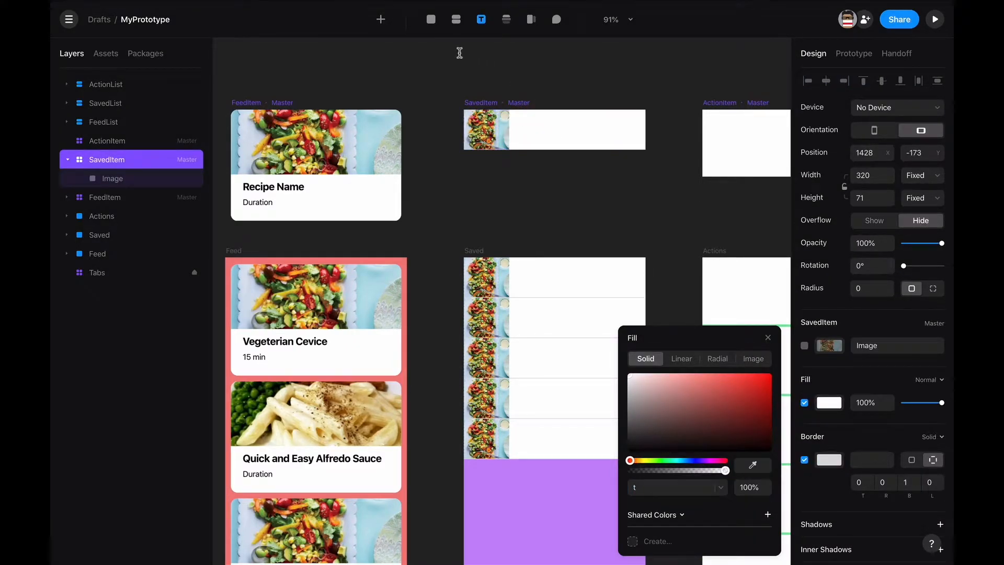
pyautogui.click(527, 132)
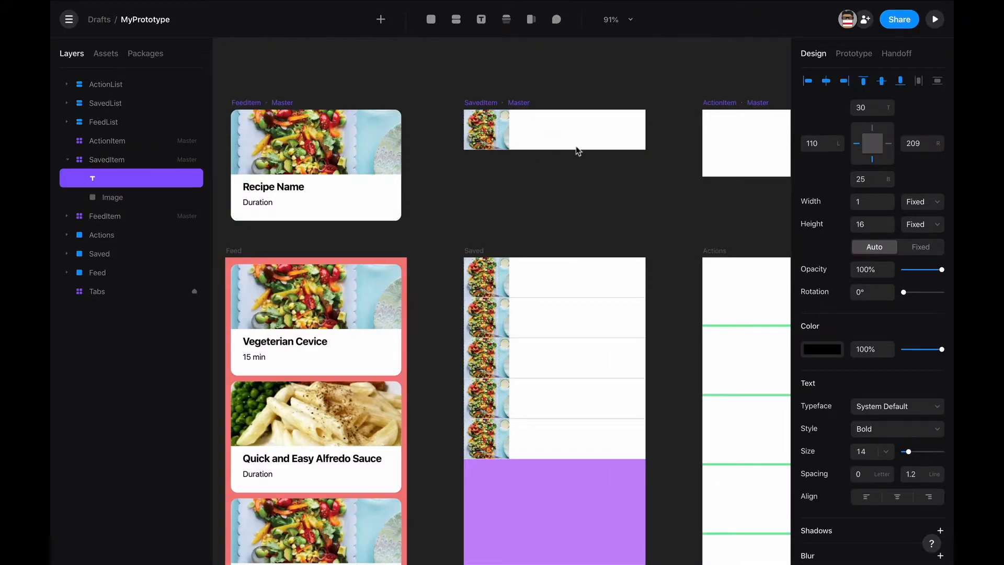
pyautogui.press('shift')
pyautogui.write('Recip')
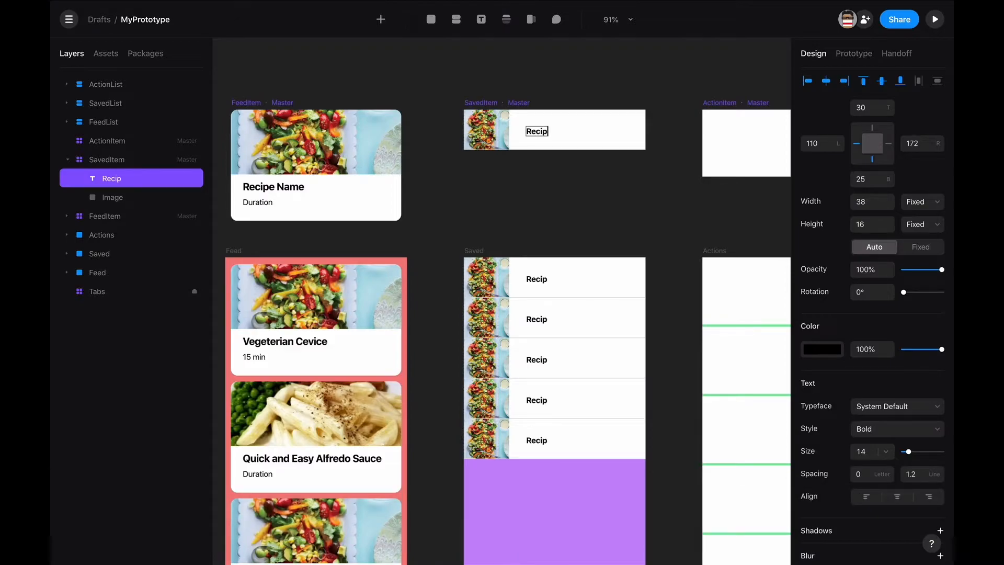
pyautogui.write('e Name')
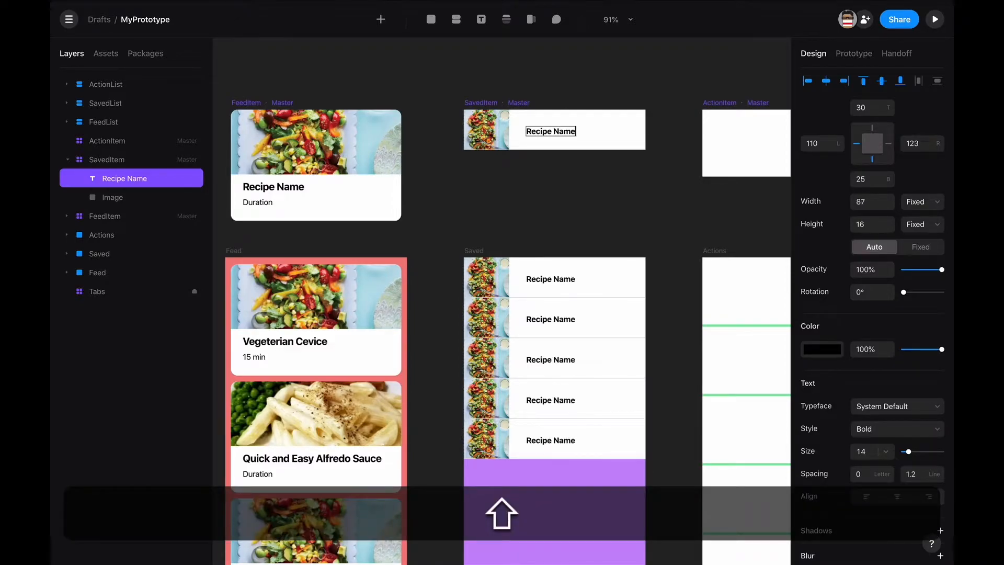
pyautogui.click(613, 135)
# Step: Centre the Recipe Name text vertically in the SavedItem master, about 97 from its left edge
pyautogui.moveTo(548, 135); pyautogui.dragTo(545, 134)
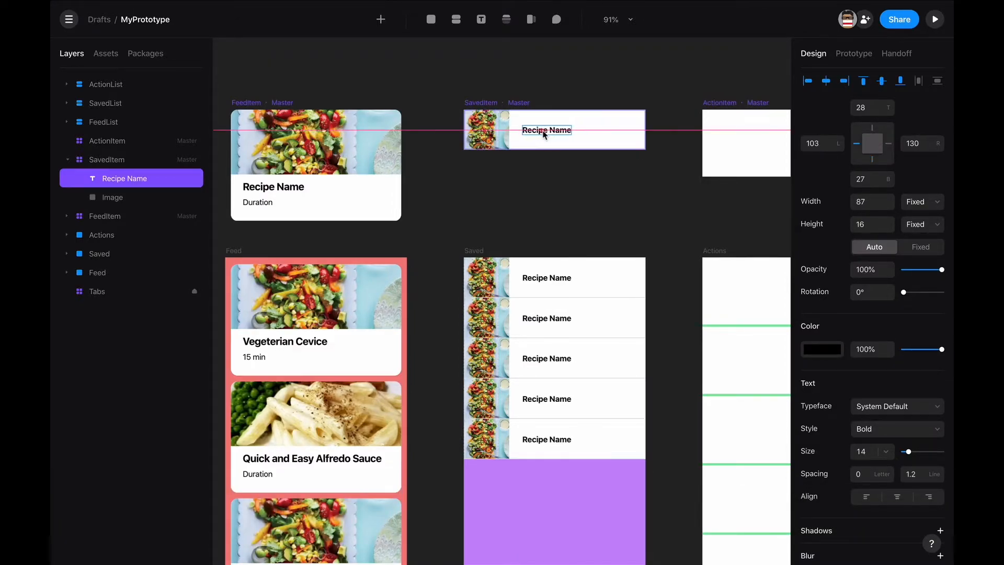
pyautogui.click(592, 134)
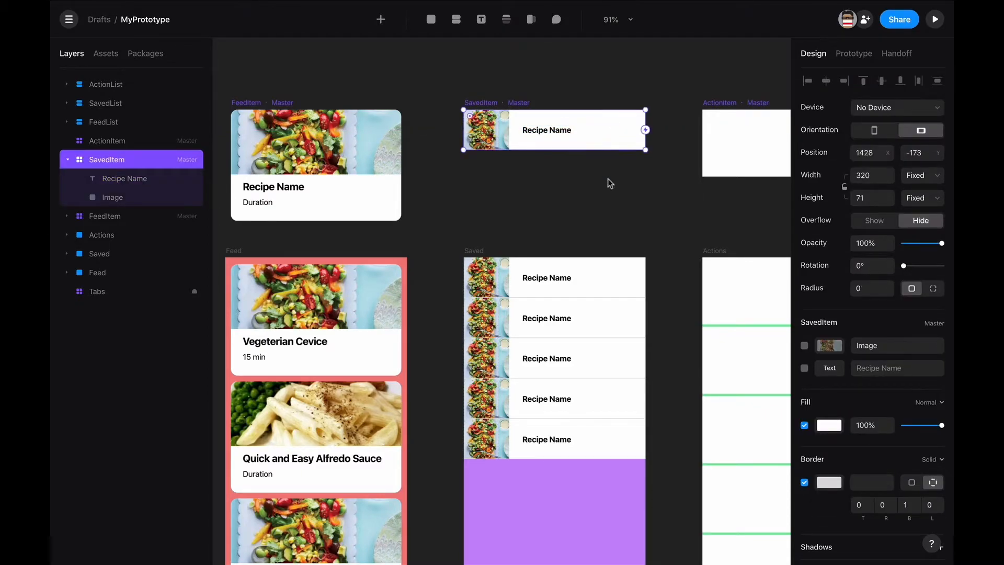
pyautogui.click(625, 209)
pyautogui.scroll(2, 626, 211)
pyautogui.hscroll(-2, 626, 211)
pyautogui.click(587, 177)
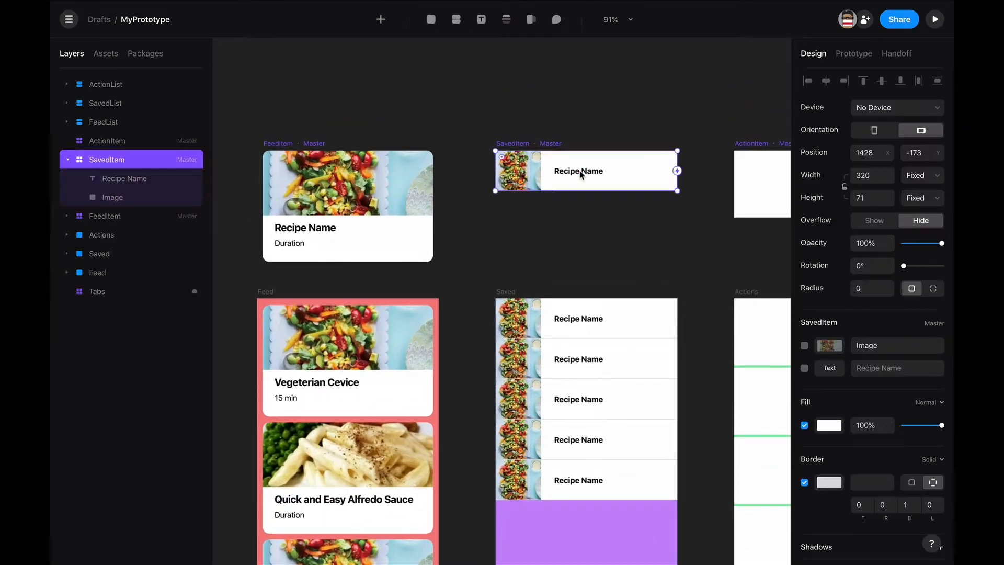
pyautogui.click(589, 178)
pyautogui.moveTo(589, 178); pyautogui.dragTo(586, 177)
# Step: Add an "Ingredient" text to the ActionItem master
pyautogui.hscroll(5, 586, 177)
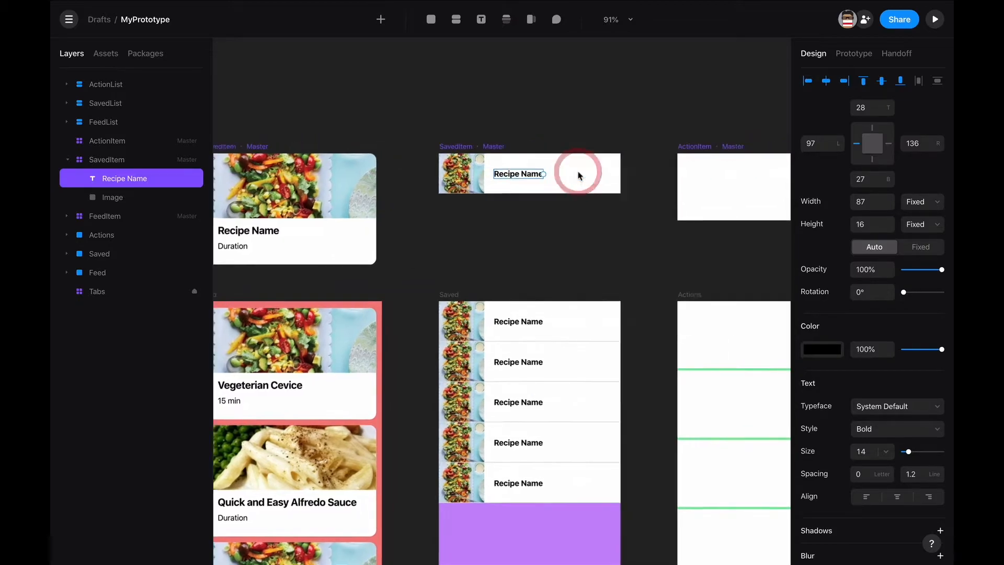
pyautogui.hscroll(2, 648, 281)
pyautogui.scroll(-1, 649, 281)
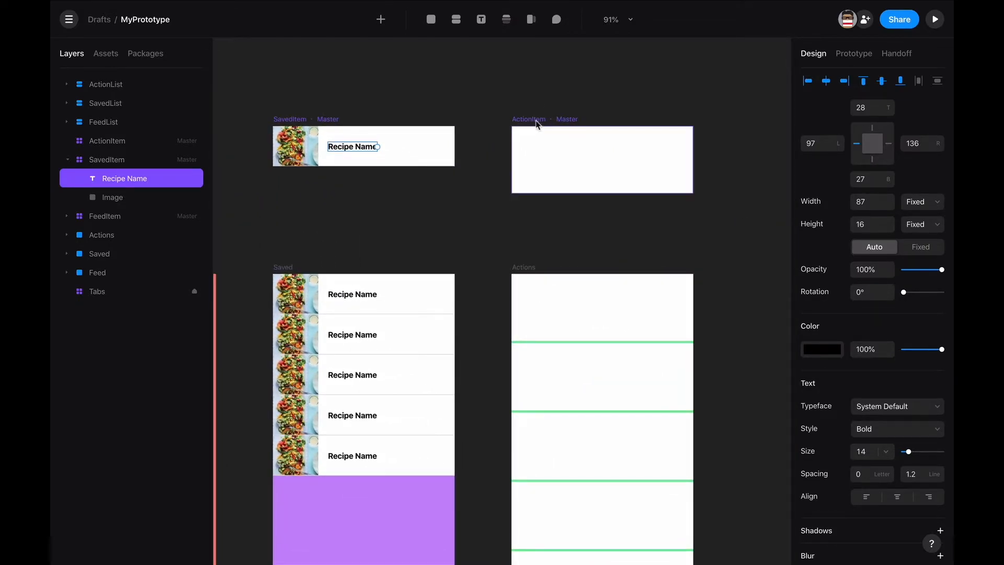
pyautogui.click(559, 162)
pyautogui.press('t')
pyautogui.click(538, 148)
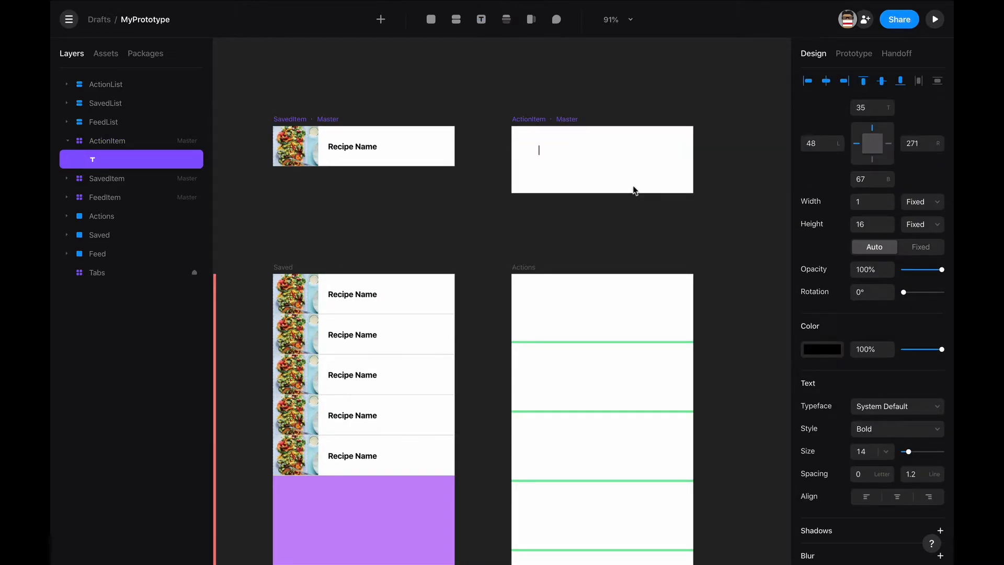
pyautogui.press('shift')
pyautogui.write('Ingredient')
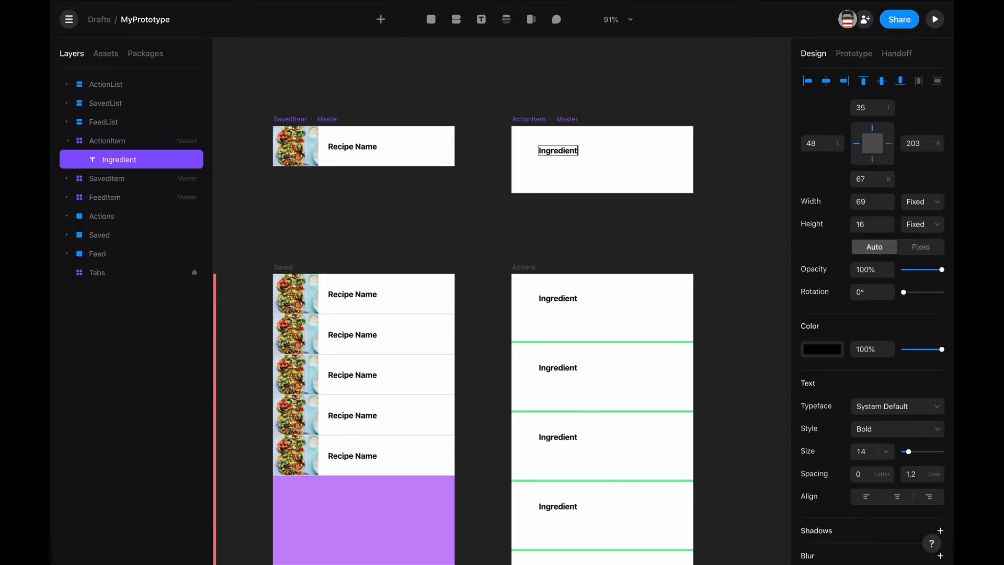
pyautogui.click(646, 169)
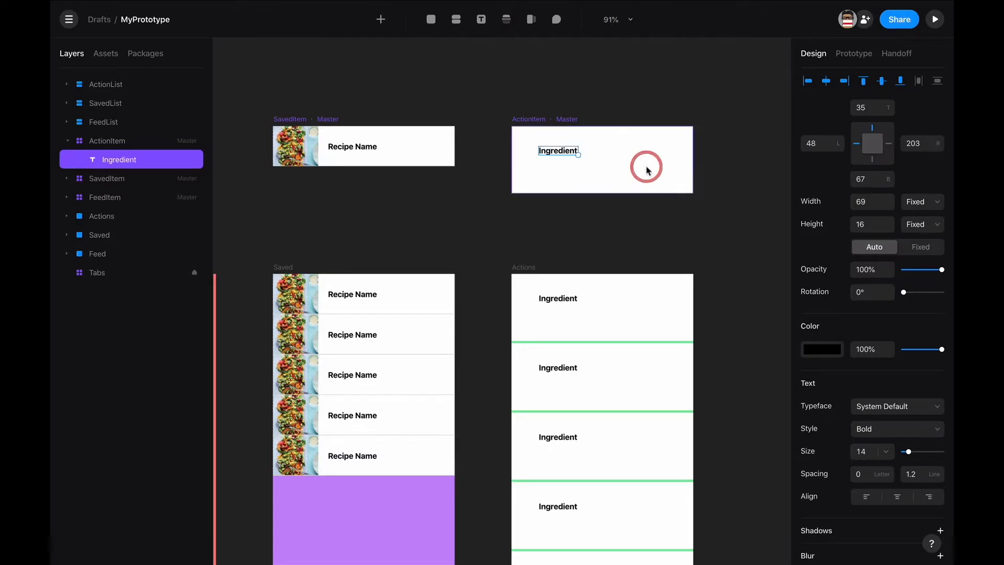
# Step: Shorten the ActionItem master to a height of about 71 and duplicate its Ingredient text as a "QTY" text to its left
pyautogui.click(541, 119)
pyautogui.moveTo(569, 193); pyautogui.dragTo(544, 150)
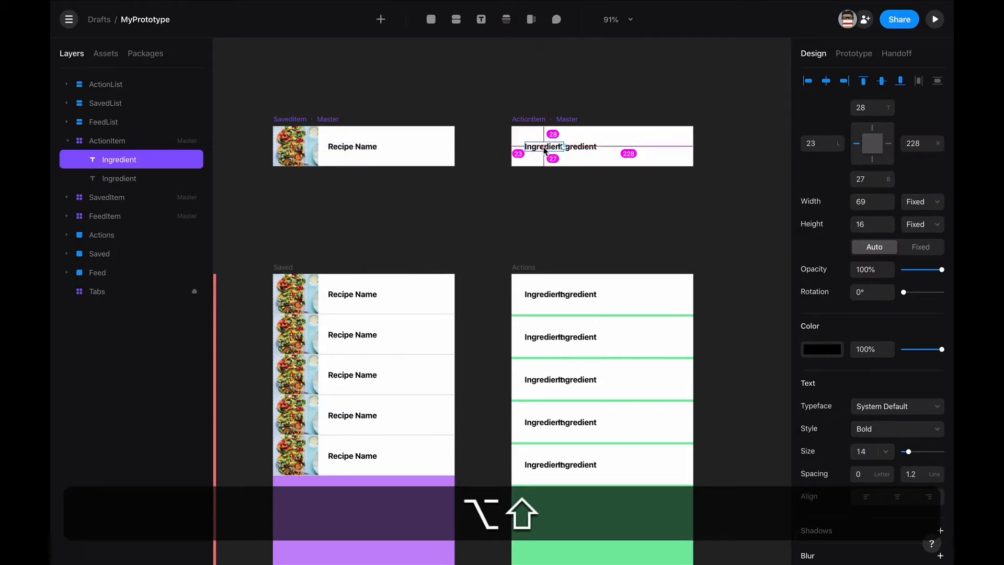
pyautogui.doubleClick(544, 147)
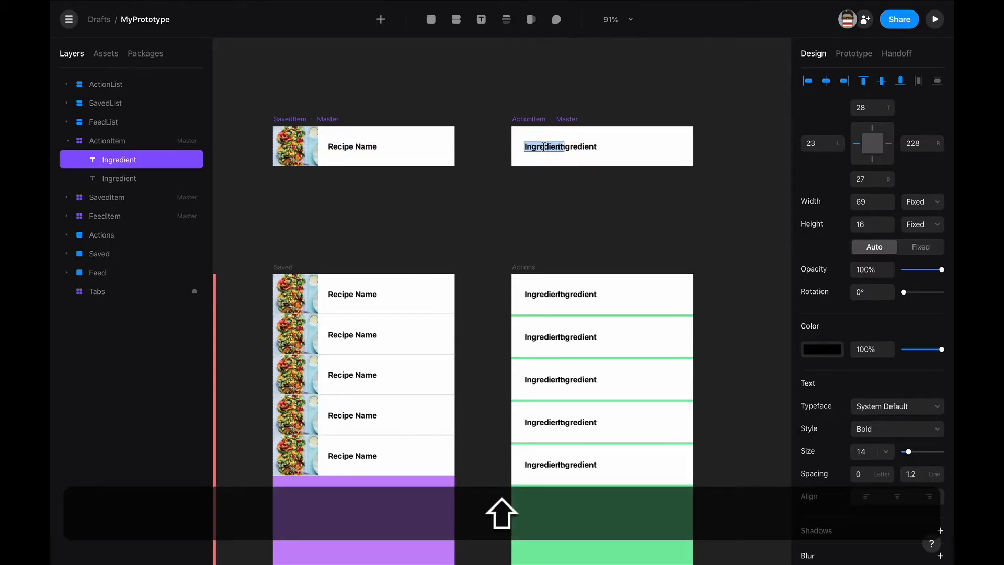
pyautogui.write('QTY')
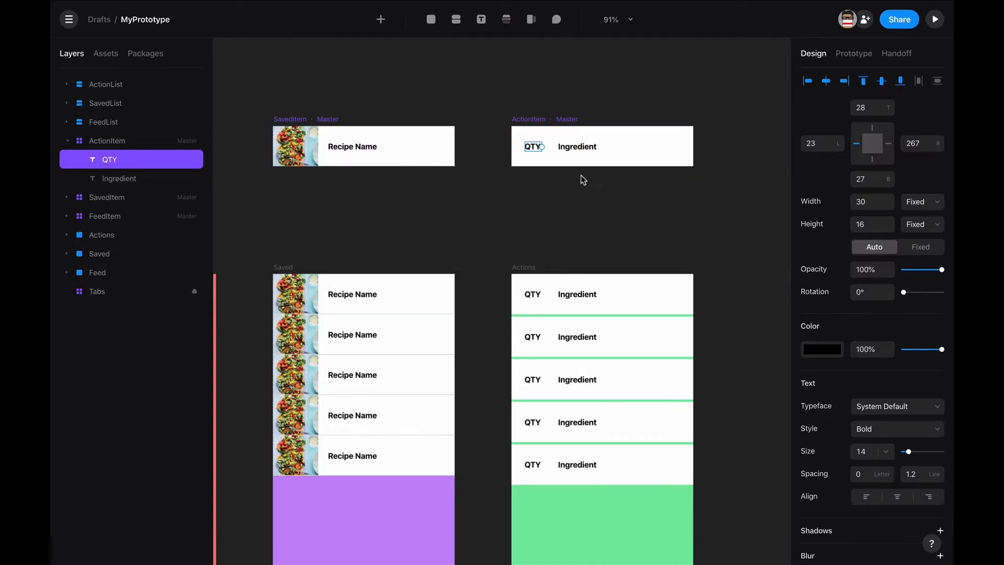
pyautogui.click(568, 149)
pyautogui.click(613, 202)
# Step: Make the QTY and Ingredient texts overridable in the ActionItem master
pyautogui.click(529, 121)
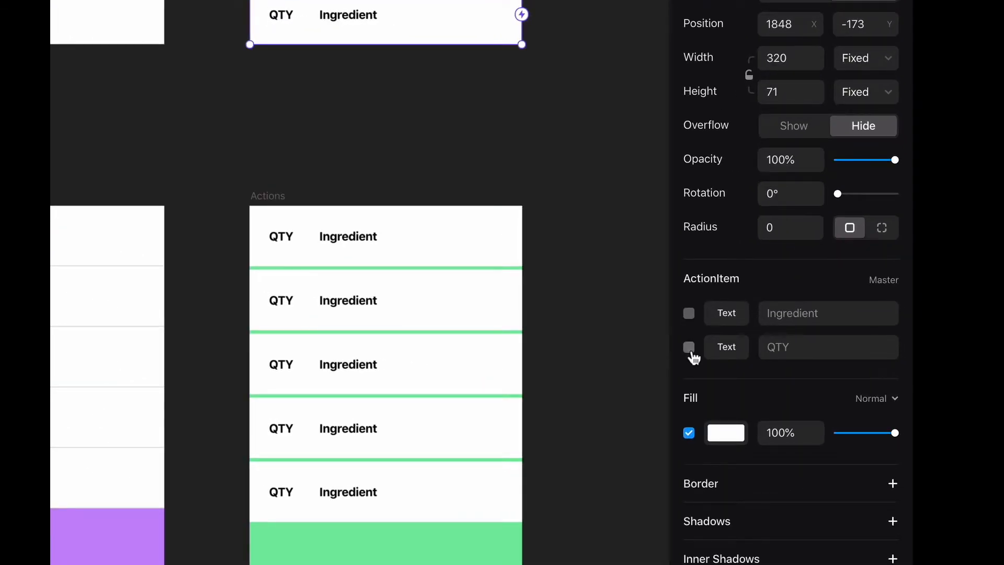
pyautogui.click(690, 348)
pyautogui.click(689, 313)
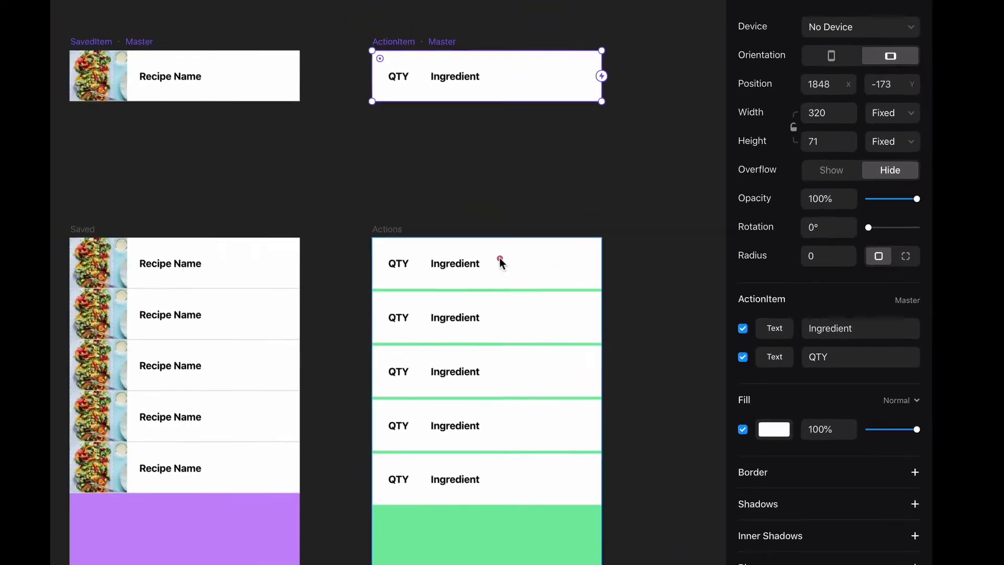
# Step: Make the Image and Recipe Name overridable in the SavedItem master
pyautogui.click(402, 257)
pyautogui.scroll(-2, 614, 294)
pyautogui.hscroll(-3, 613, 294)
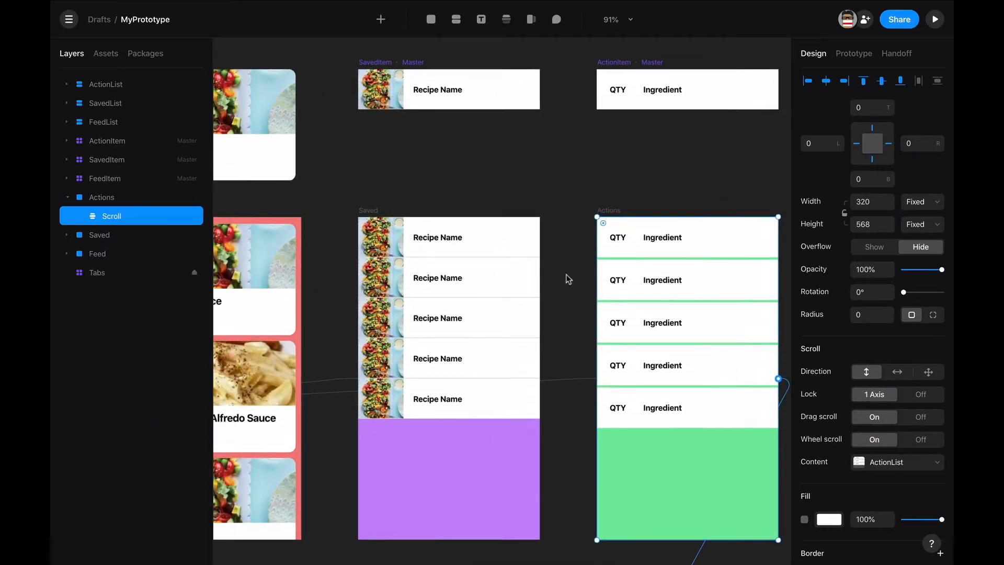
pyautogui.hscroll(-1, 425, 149)
pyautogui.scroll(-3, 425, 149)
pyautogui.scroll(4, 435, 152)
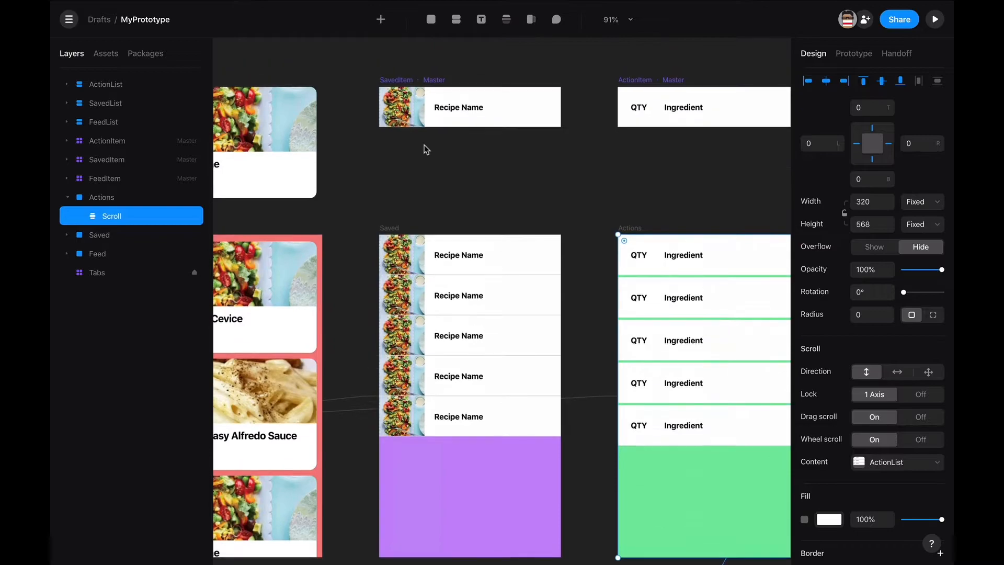
pyautogui.click(395, 81)
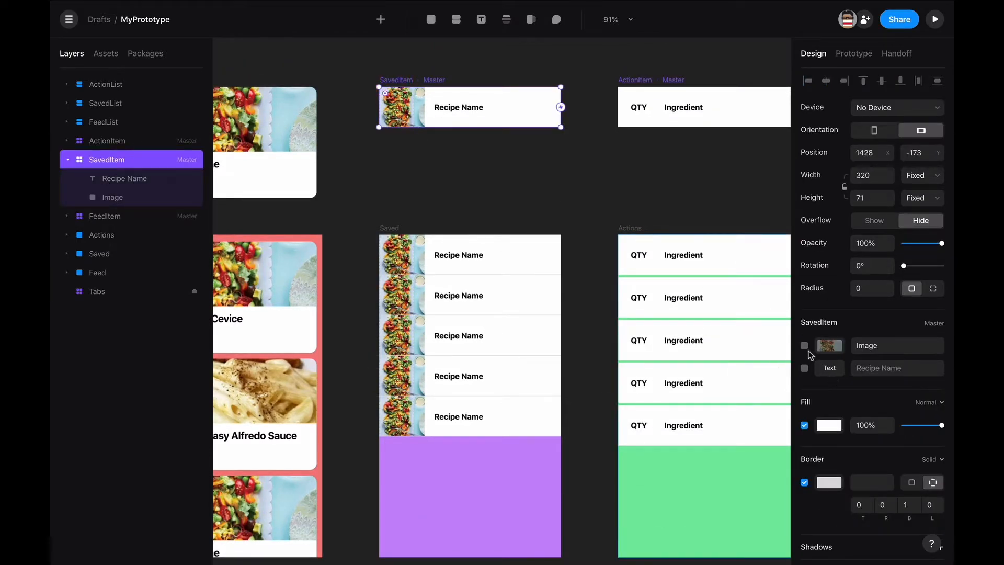
pyautogui.click(805, 368)
pyautogui.click(482, 178)
# Step: Override the QTY of the third ActionItem instance in ActionList with 2
pyautogui.scroll(-5, 483, 177)
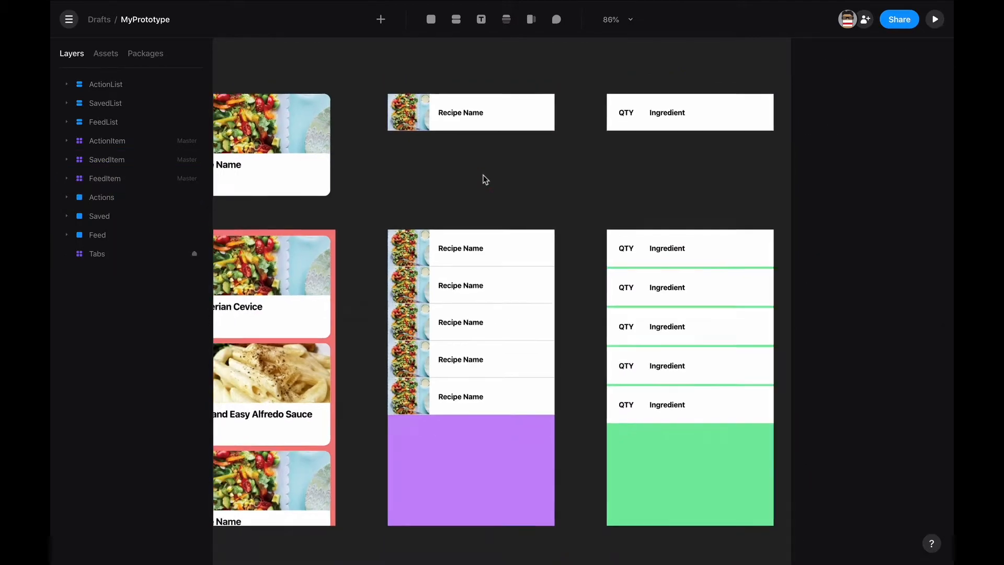
pyautogui.scroll(-5, 485, 179)
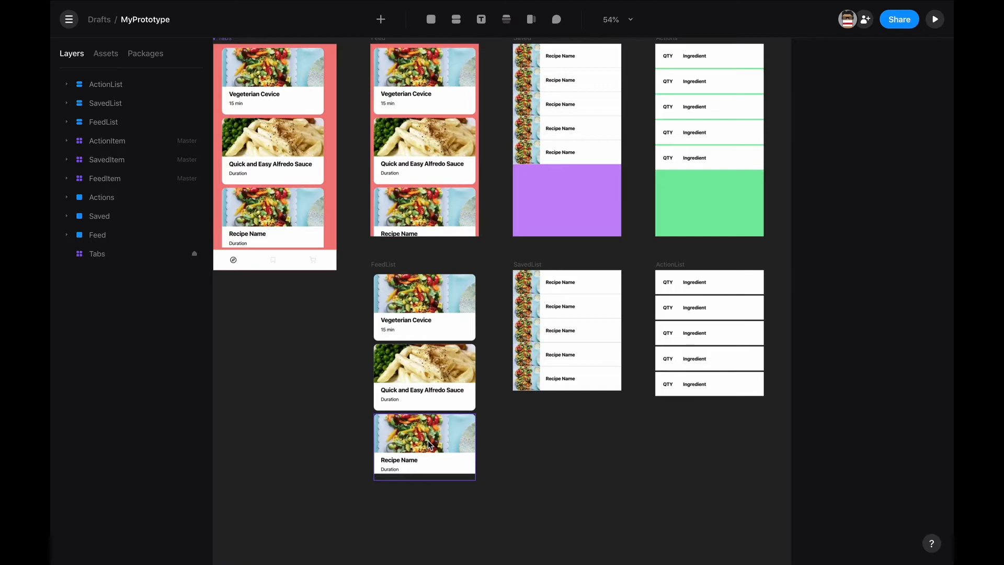
pyautogui.scroll(5, 428, 440)
pyautogui.scroll(-3, 414, 457)
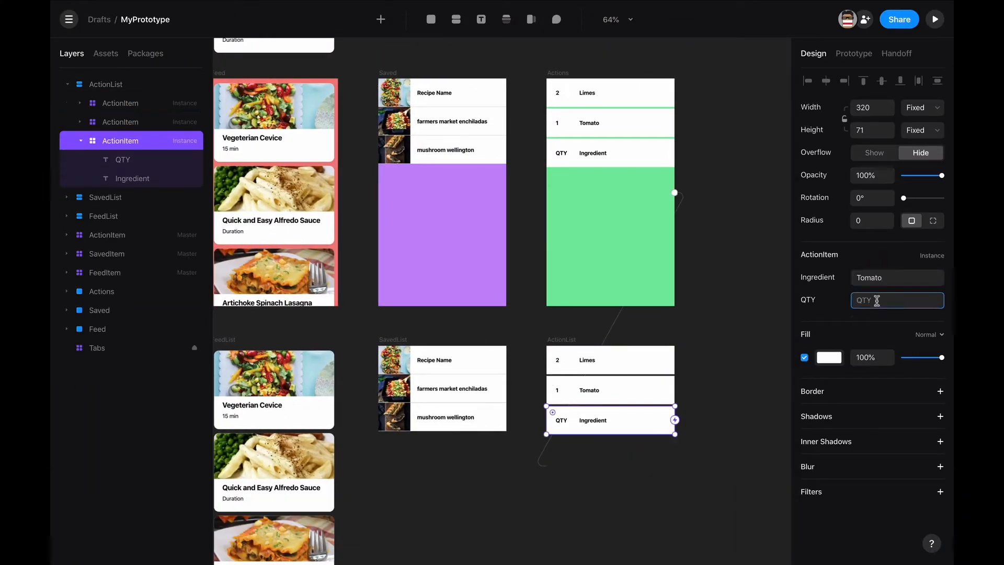
pyautogui.press('BackSpace')
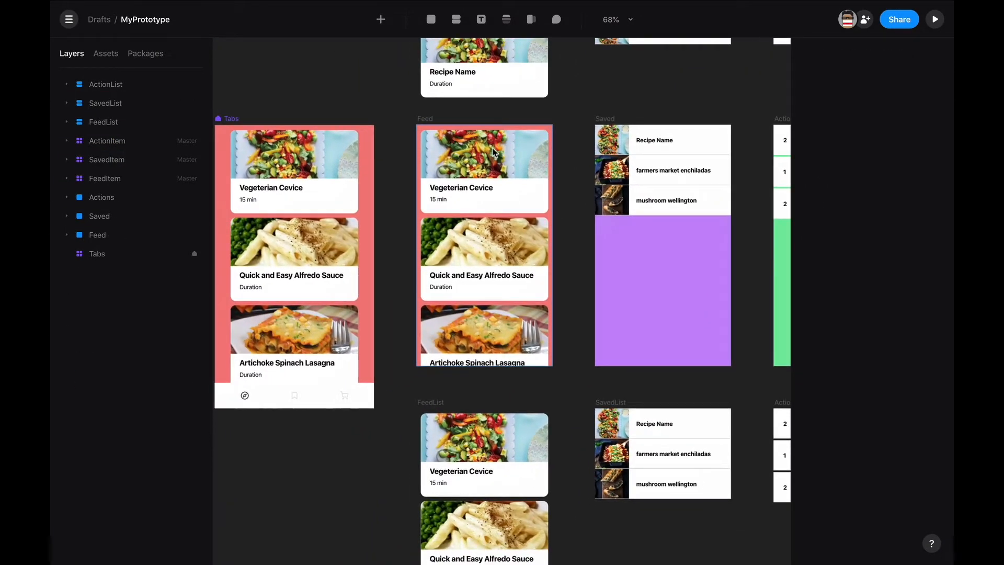
pyautogui.scroll(-3, 493, 152)
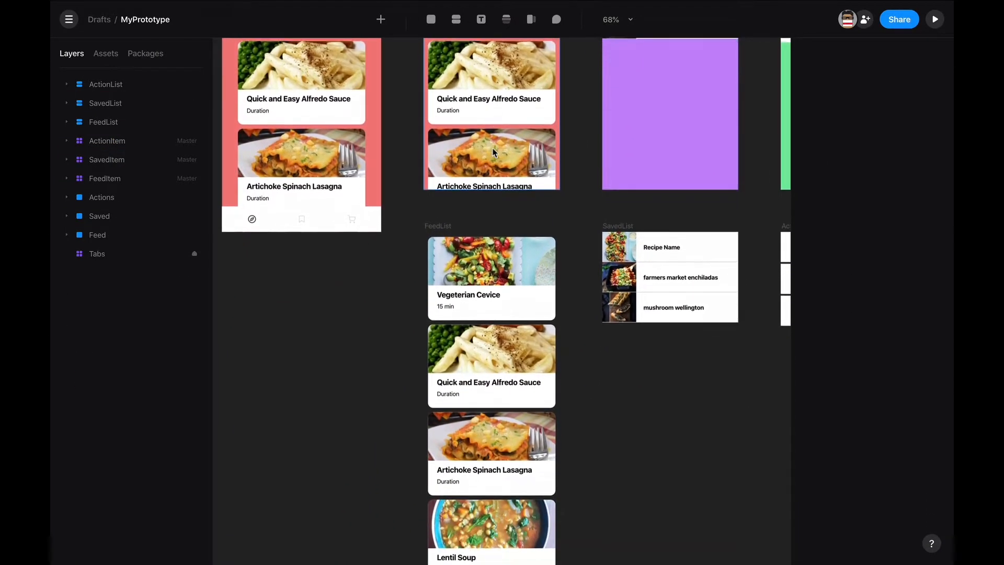
pyautogui.hscroll(-3, 494, 152)
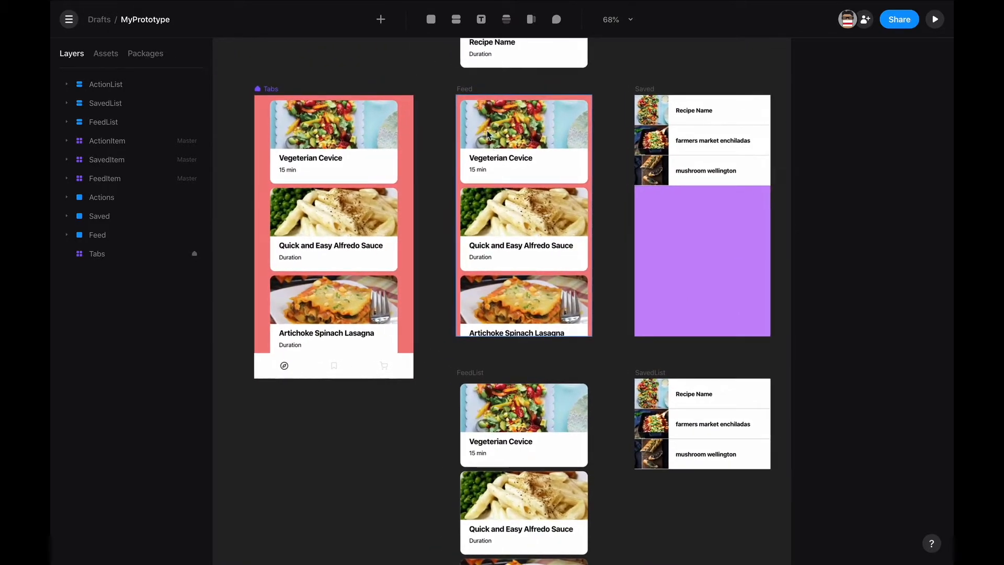
# Step: Change the Feed frame's fill to solid white (#FFFFFF)
pyautogui.click(465, 90)
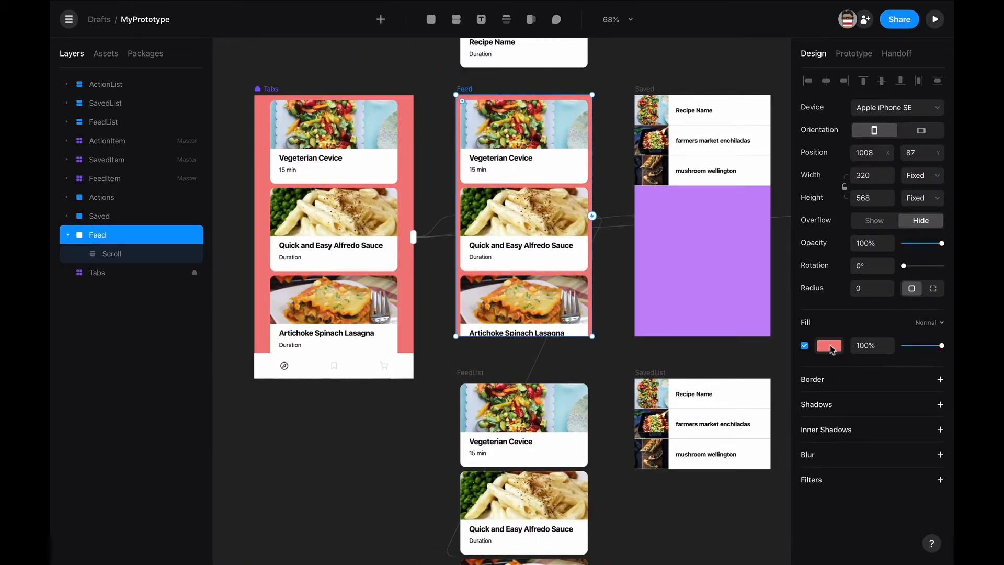
pyautogui.click(832, 352)
pyautogui.moveTo(693, 391); pyautogui.dragTo(602, 373)
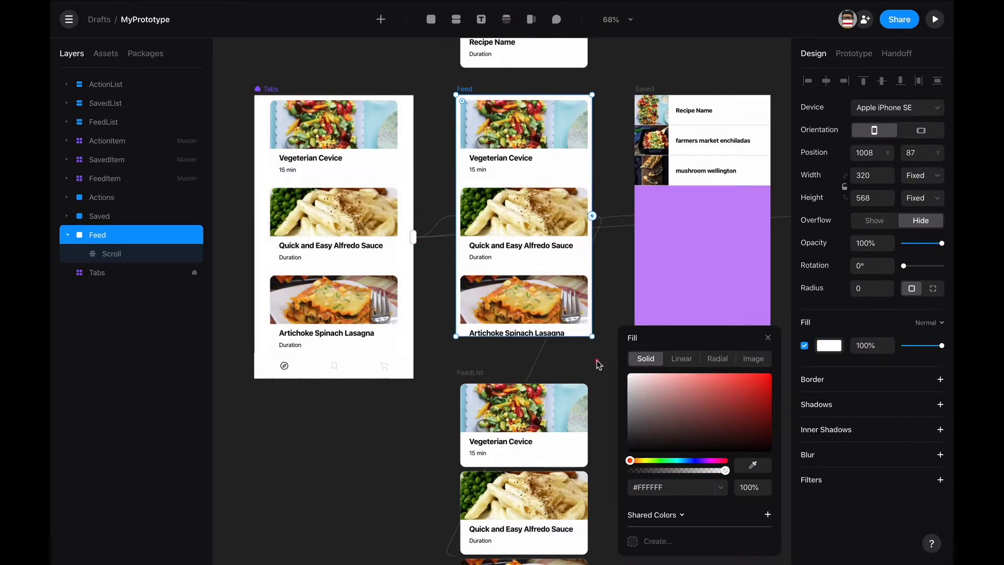
# Step: Add a drop shadow to the FeedItem master with Y offset 2 and blur 10
pyautogui.scroll(3, 597, 215)
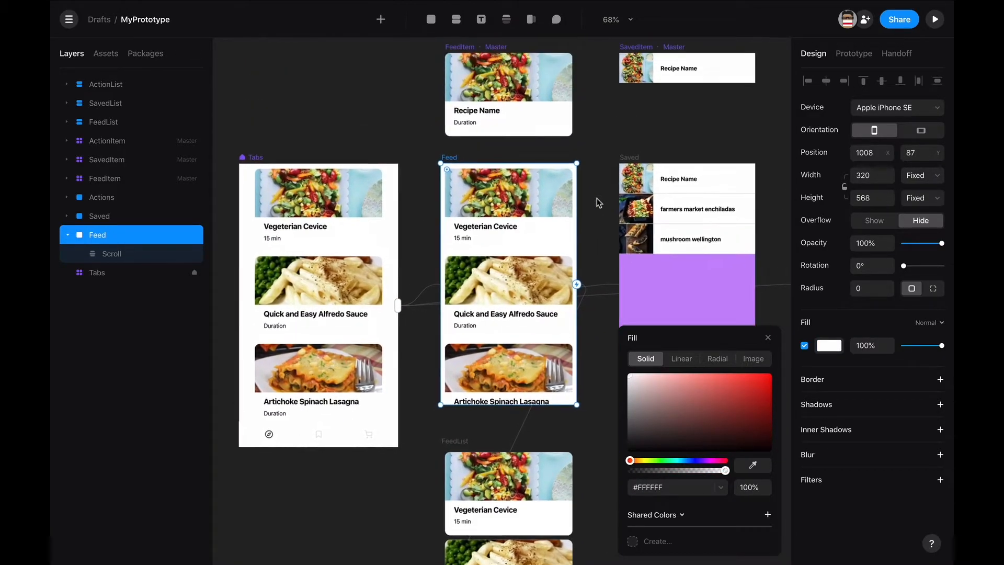
pyautogui.click(462, 48)
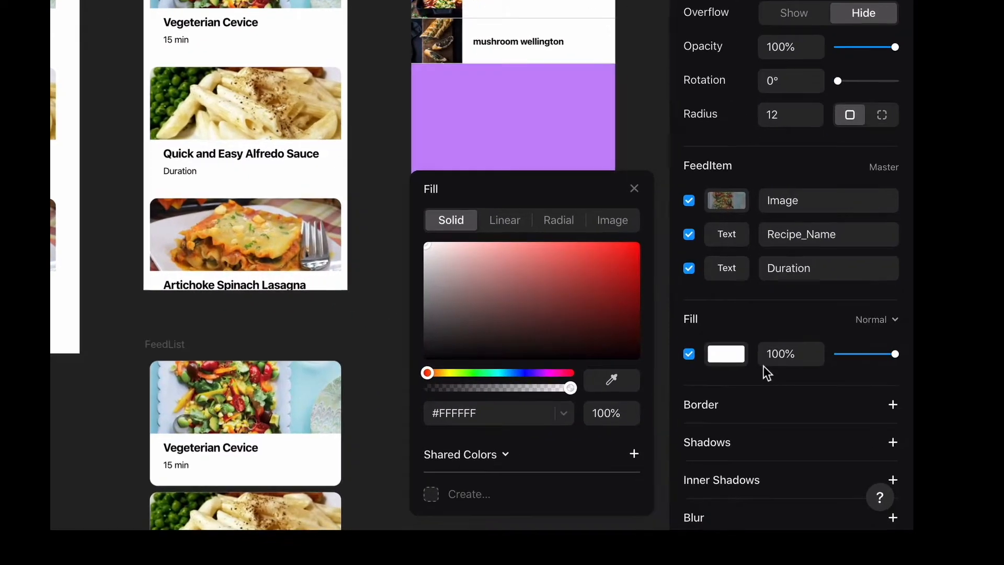
pyautogui.scroll(-2, 764, 366)
pyautogui.click(893, 390)
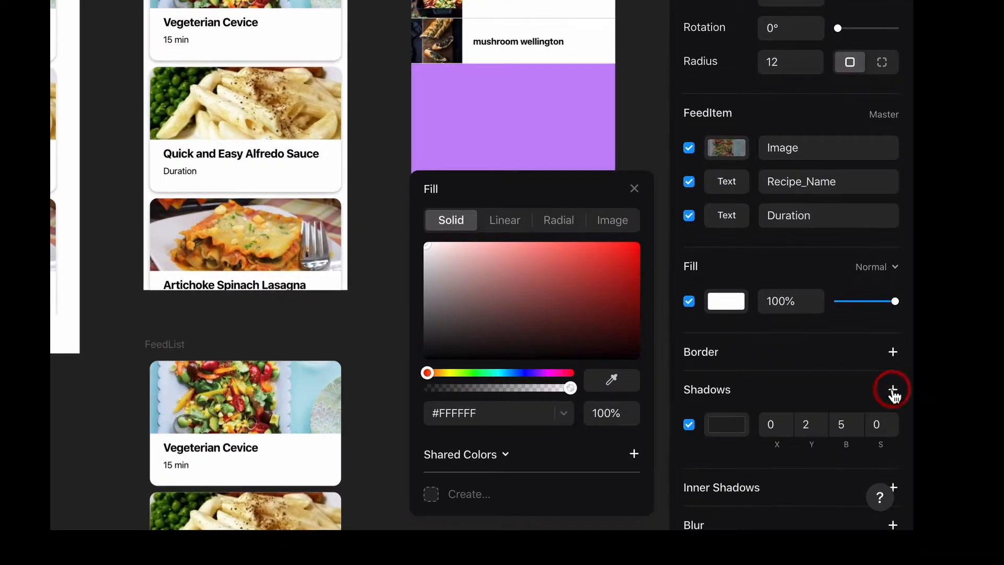
pyautogui.click(857, 422)
pyautogui.click(857, 422)
pyautogui.click(857, 422)
pyautogui.click(857, 421)
pyautogui.click(857, 422)
# Step: Preview the Tabs component, place the preview window over the canvas and lock it to that screen
pyautogui.scroll(5, 262, 10)
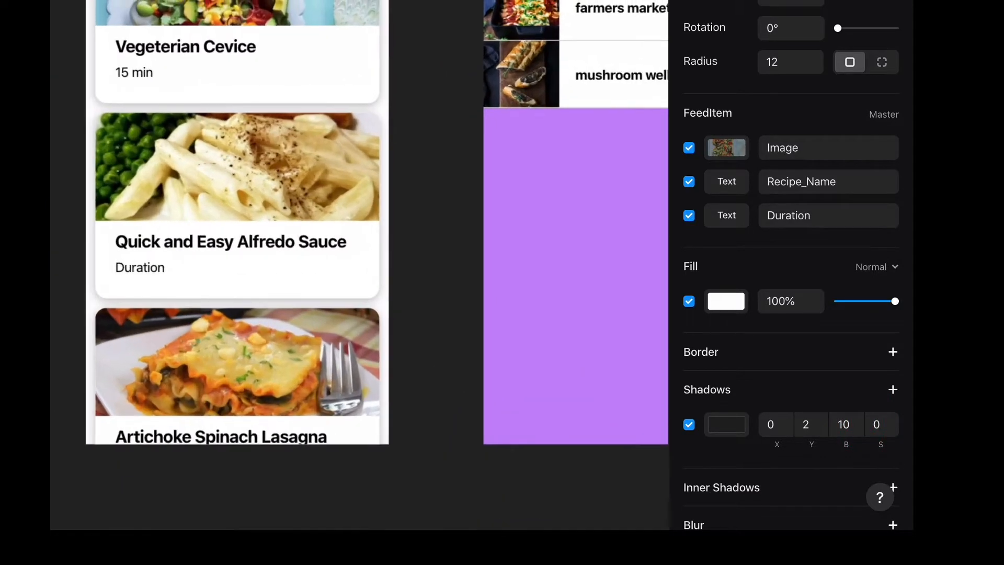
pyautogui.scroll(-3, 260, 6)
pyautogui.hscroll(-2, 261, 6)
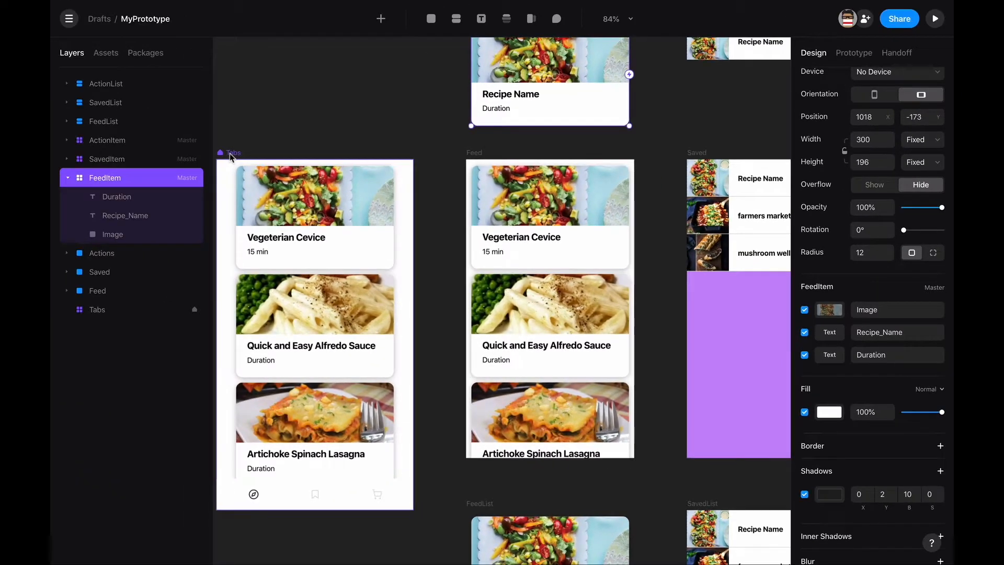
pyautogui.click(230, 154)
pyautogui.press('super+p')
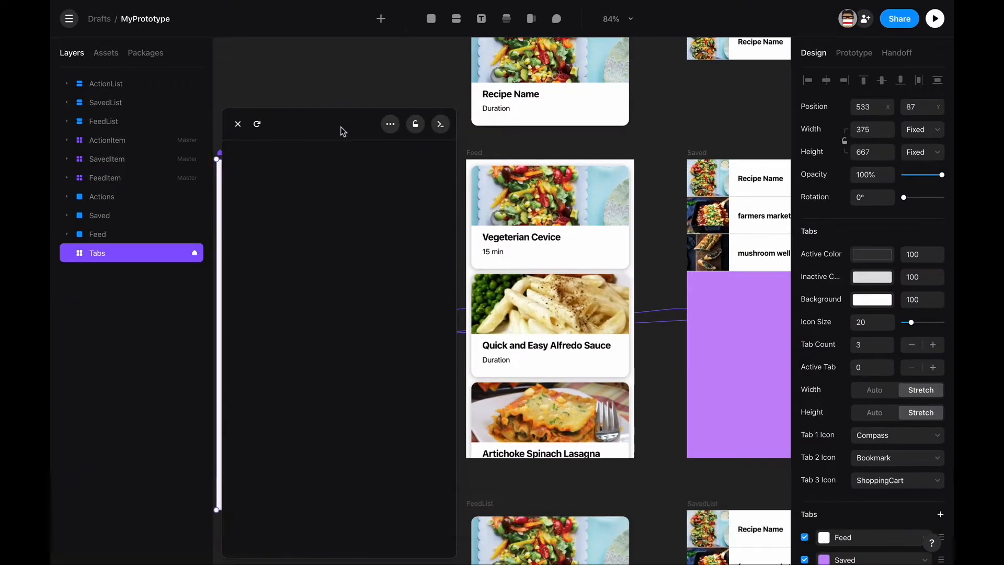
pyautogui.moveTo(343, 130); pyautogui.dragTo(357, 87)
pyautogui.click(430, 79)
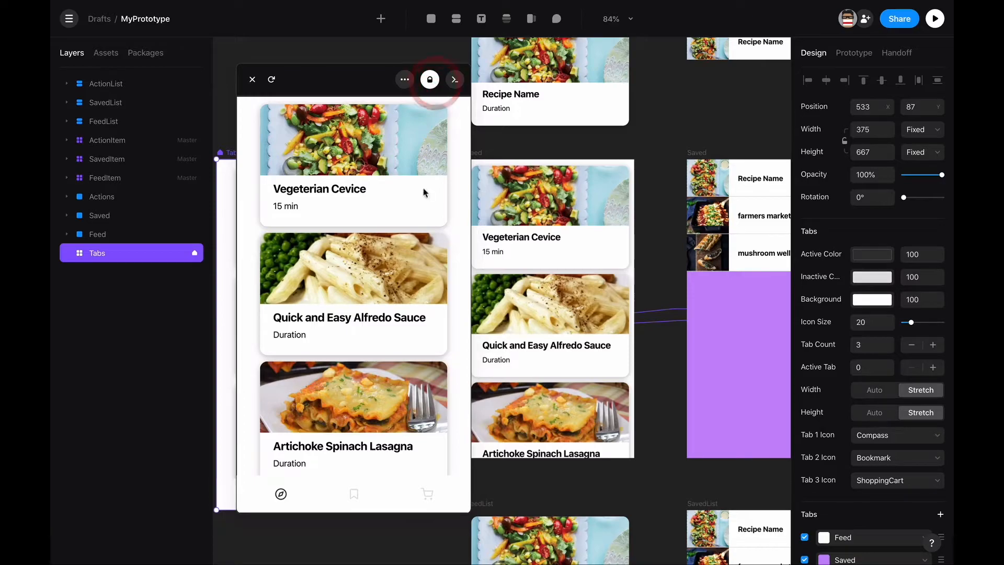
# Step: Set the gap of the FeedList stack to 13
pyautogui.hscroll(-2, 584, 238)
pyautogui.click(583, 237)
pyautogui.scroll(-3, 582, 230)
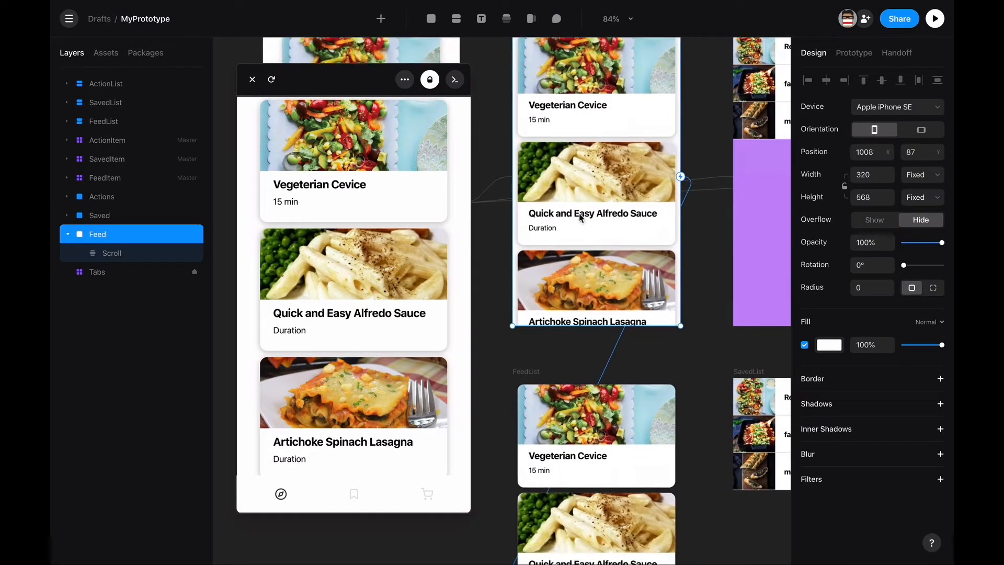
pyautogui.click(547, 380)
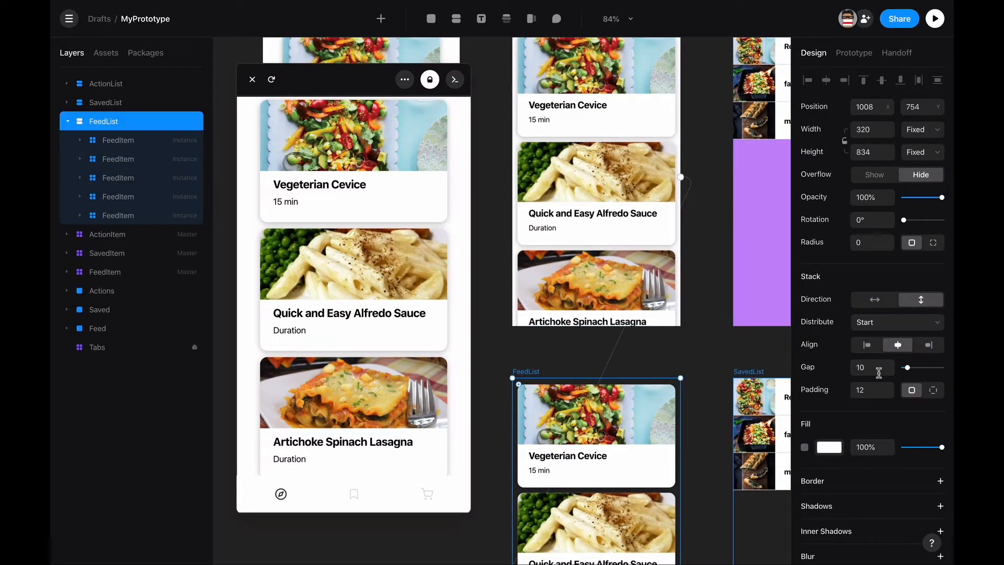
pyautogui.moveTo(909, 370); pyautogui.dragTo(909, 368)
pyautogui.click(864, 367)
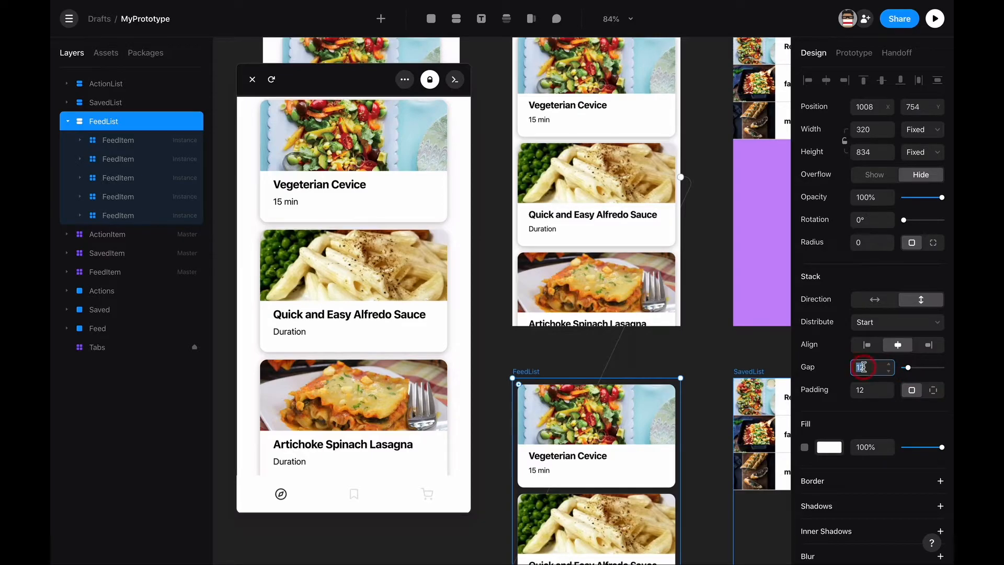
pyautogui.press('Up')
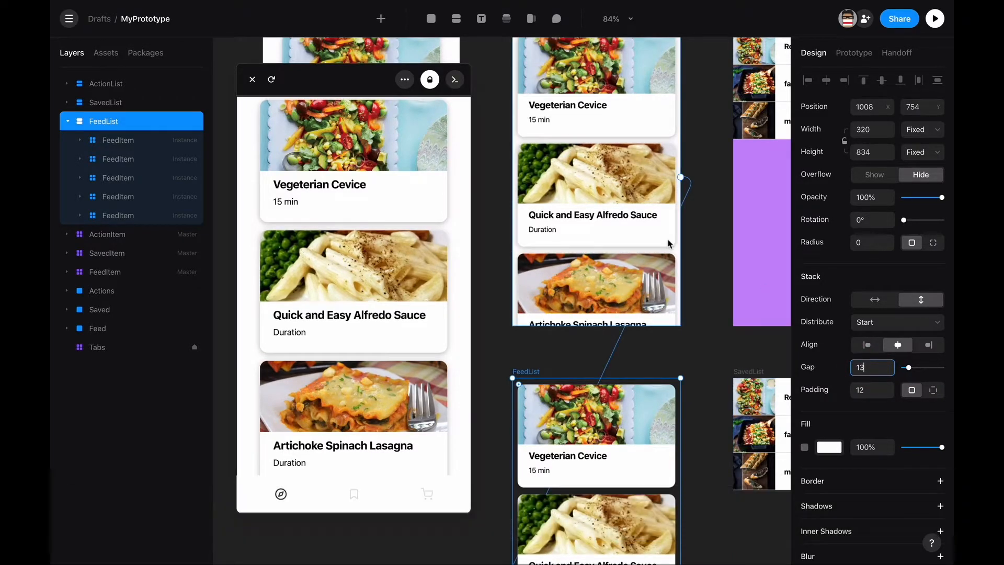
# Step: Soften the FeedItem master's shadow with a blur of 16 and a black colour at 12% opacity
pyautogui.scroll(2, 668, 244)
pyautogui.scroll(1, 668, 244)
pyautogui.scroll(3, 619, 148)
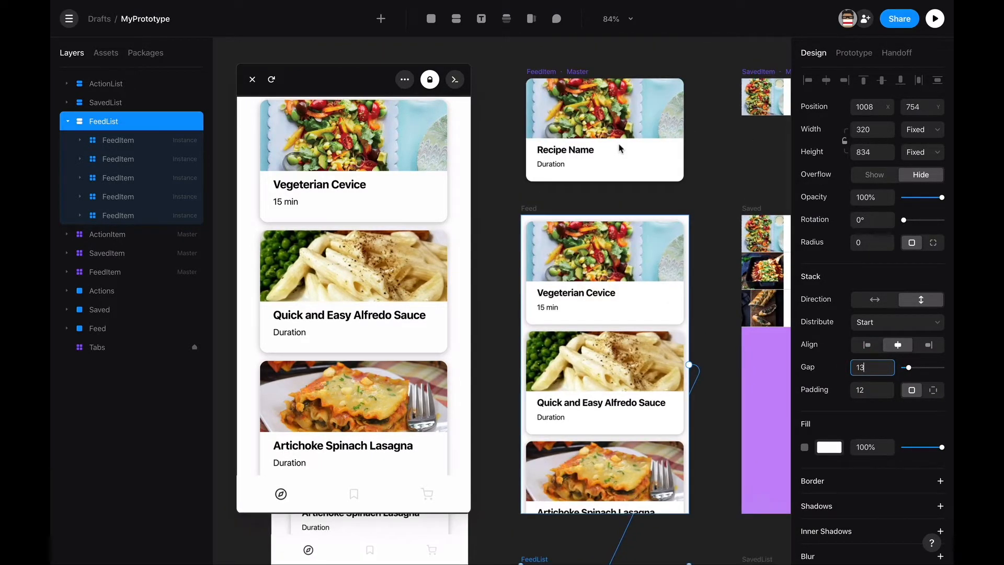
pyautogui.click(621, 152)
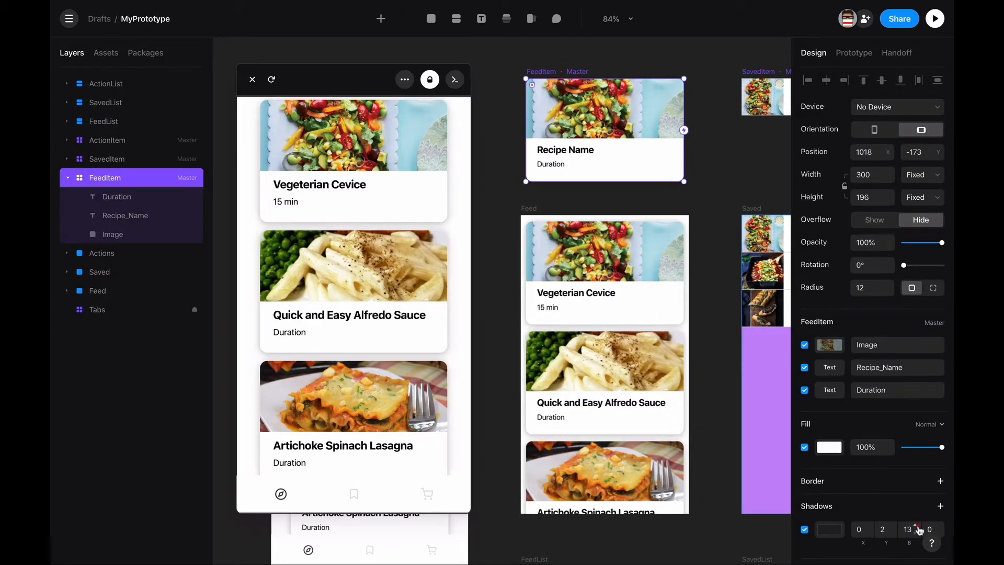
pyautogui.click(840, 531)
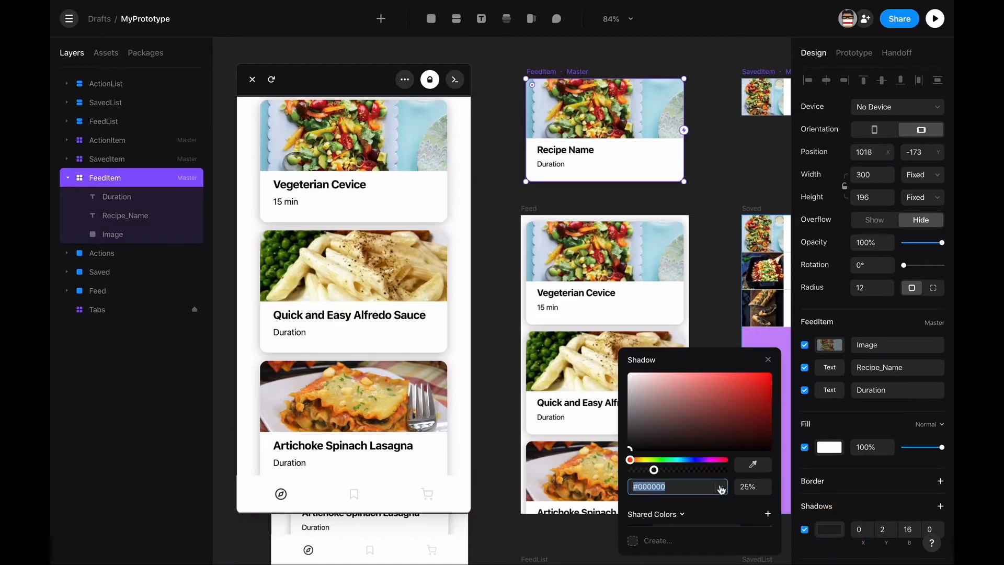
pyautogui.click(745, 487)
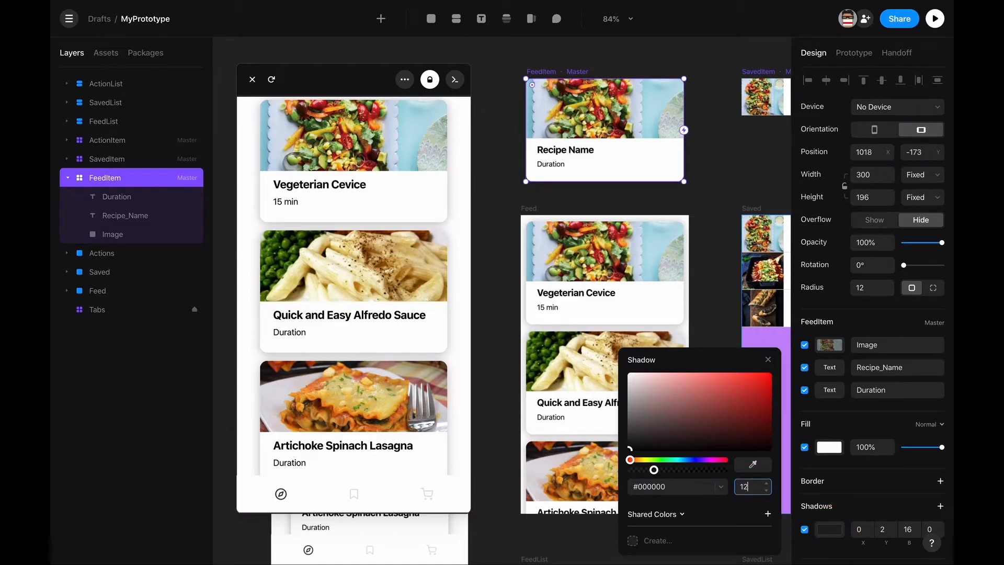
pyautogui.write('12')
pyautogui.press('Return')
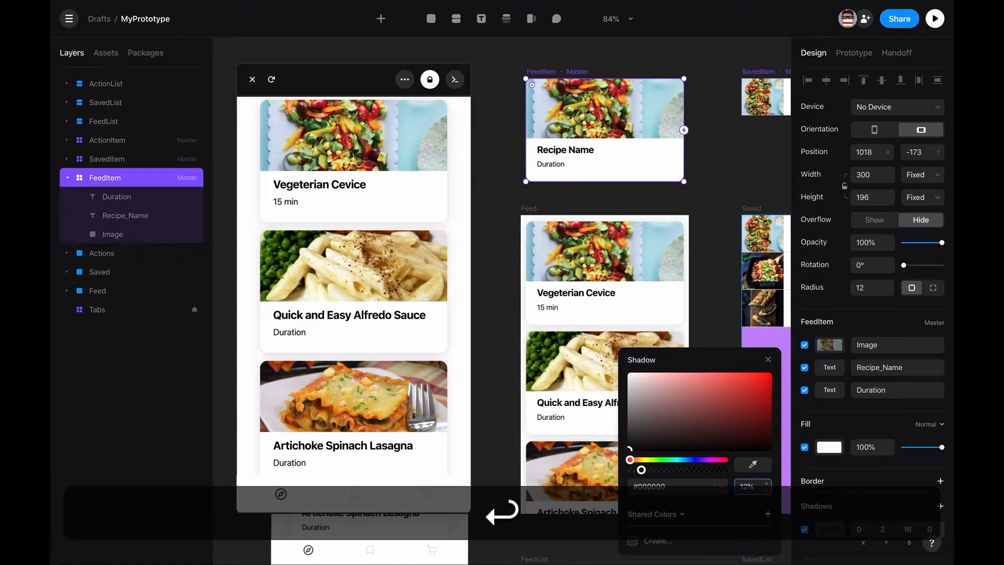
pyautogui.click(769, 361)
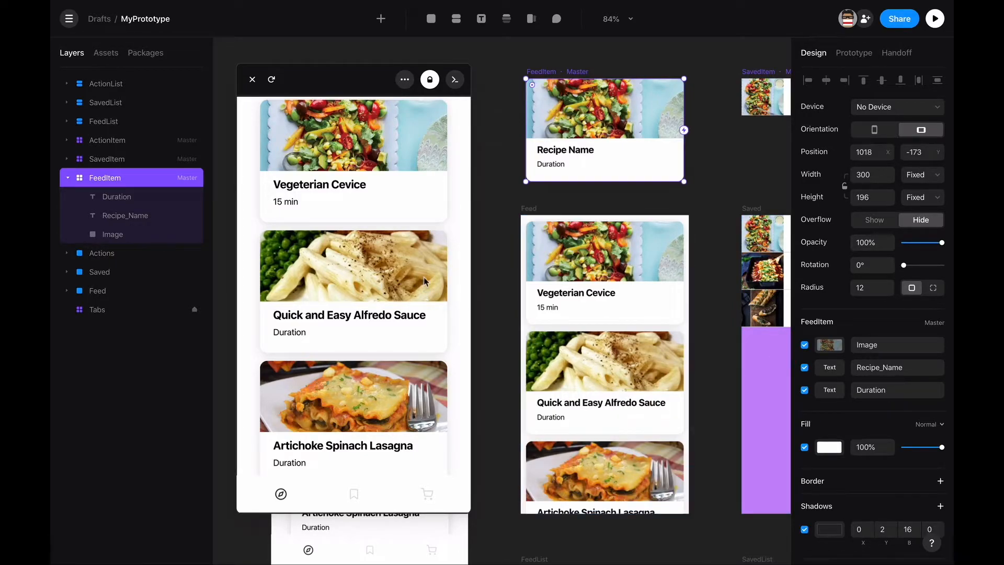
pyautogui.scroll(1, 403, 265)
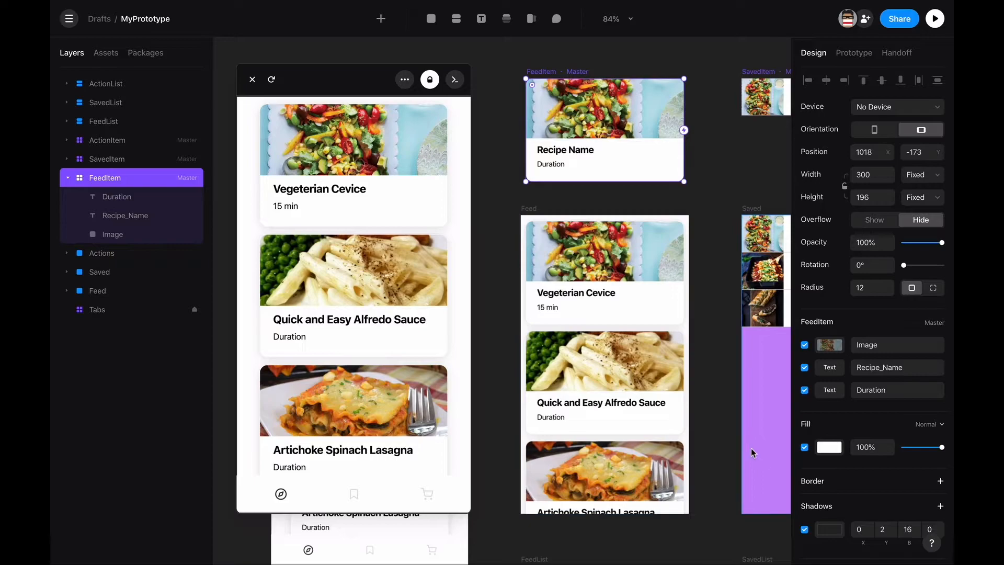
# Step: Add a solid 1-pixel light grey border to the FeedItem master
pyautogui.click(941, 482)
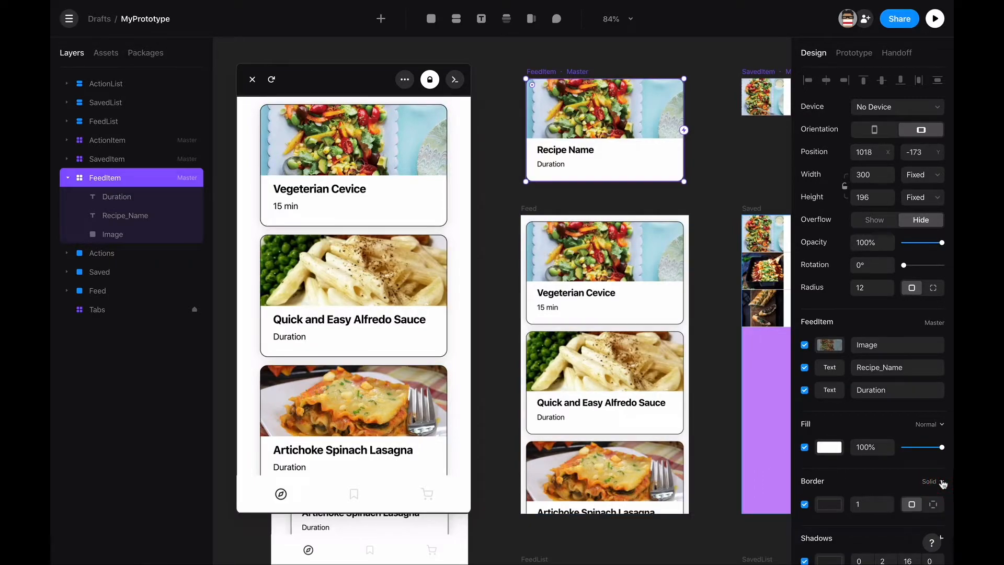
pyautogui.click(828, 506)
pyautogui.moveTo(641, 402); pyautogui.dragTo(621, 386)
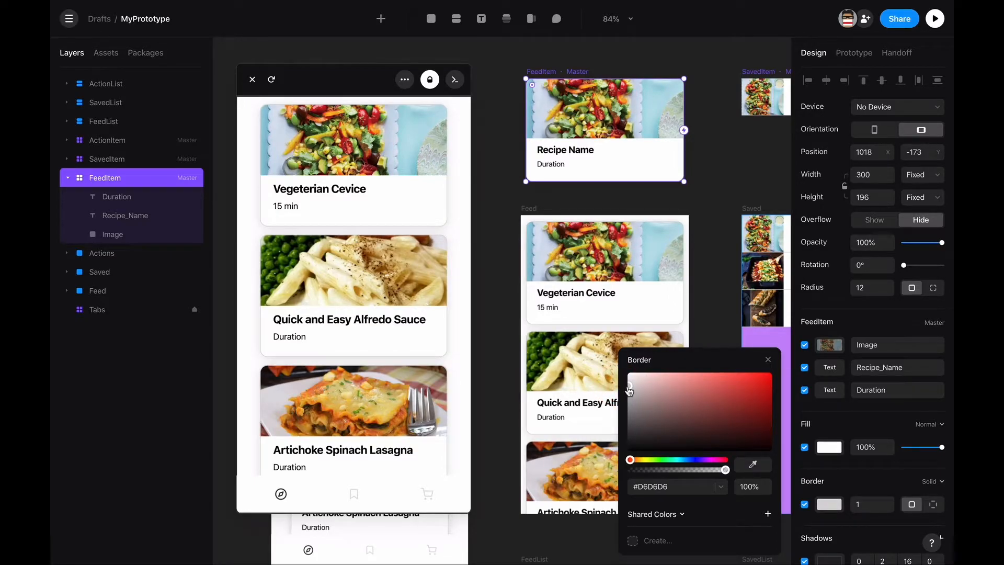
pyautogui.moveTo(627, 386); pyautogui.dragTo(627, 383)
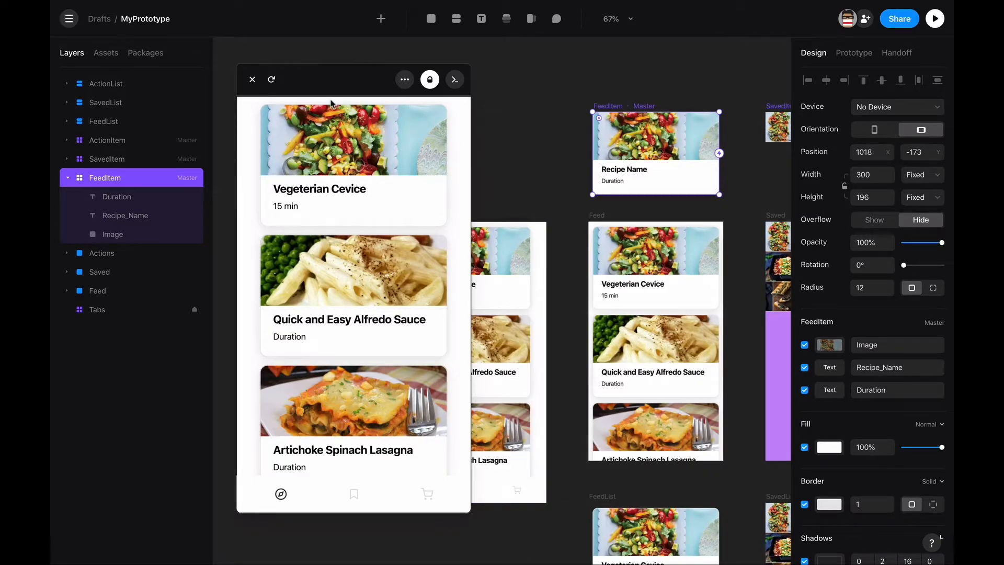
# Step: Close the preview and move the Feed frame's Scroll element down to leave space above the first card
pyautogui.click(252, 81)
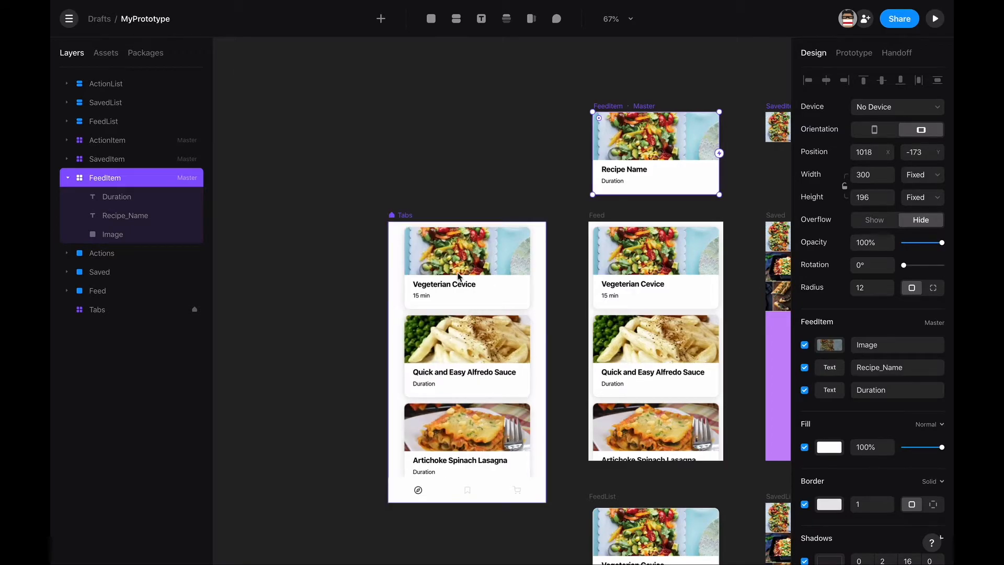
pyautogui.scroll(-2, 459, 277)
pyautogui.click(485, 219)
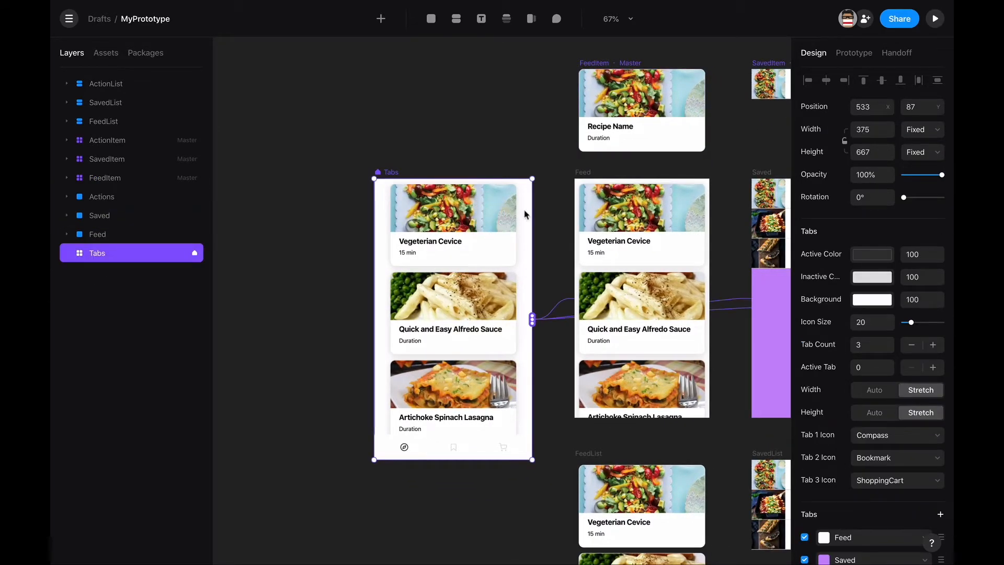
pyautogui.click(585, 184)
pyautogui.moveTo(591, 176); pyautogui.dragTo(590, 213)
# Step: Draw a full-width header frame, 320 wide and about 69 high, at the upper edge of the Feed frame
pyautogui.press('f')
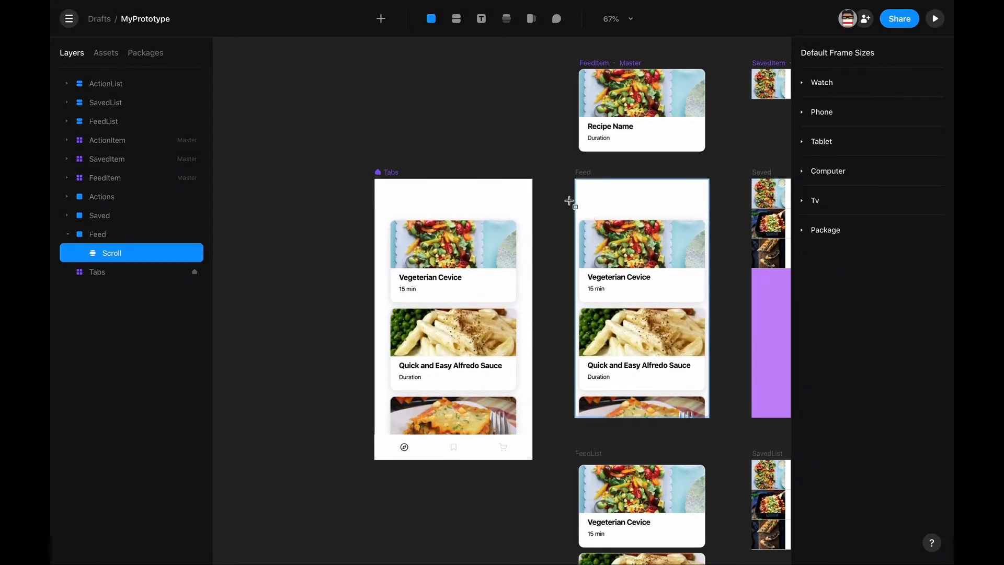
pyautogui.moveTo(575, 179); pyautogui.dragTo(708, 207)
pyautogui.hscroll(5, 643, 212)
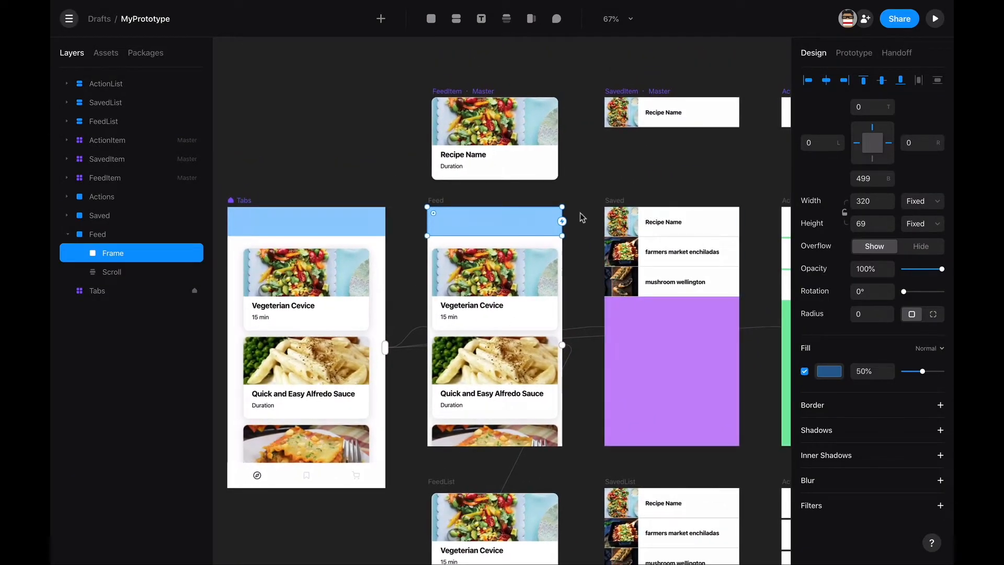
pyautogui.click(583, 217)
# Step: Set the Feed header frame's height to 60 and its fill colour to #FFFFFF
pyautogui.click(524, 222)
pyautogui.click(872, 222)
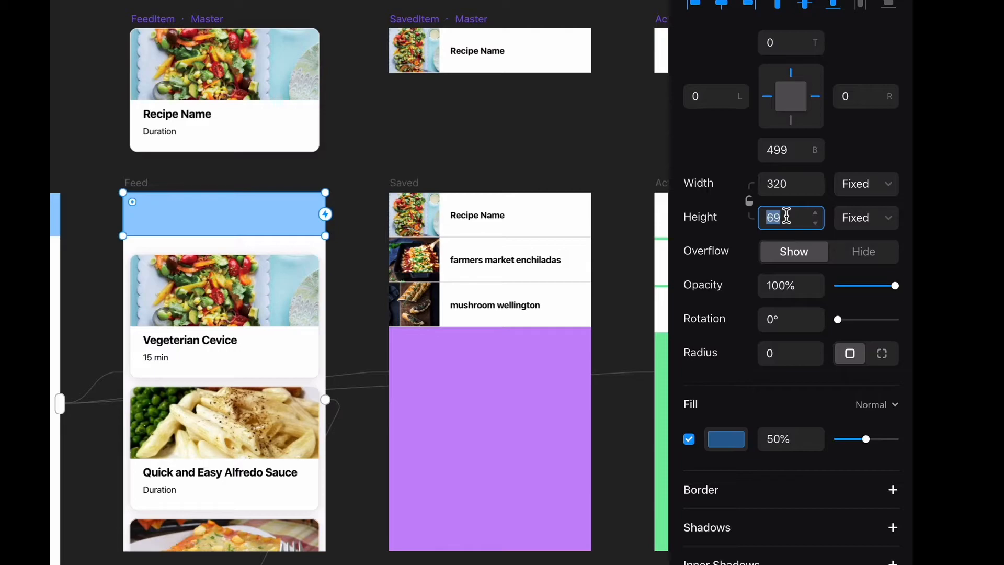
pyautogui.write('60')
pyautogui.press('Return')
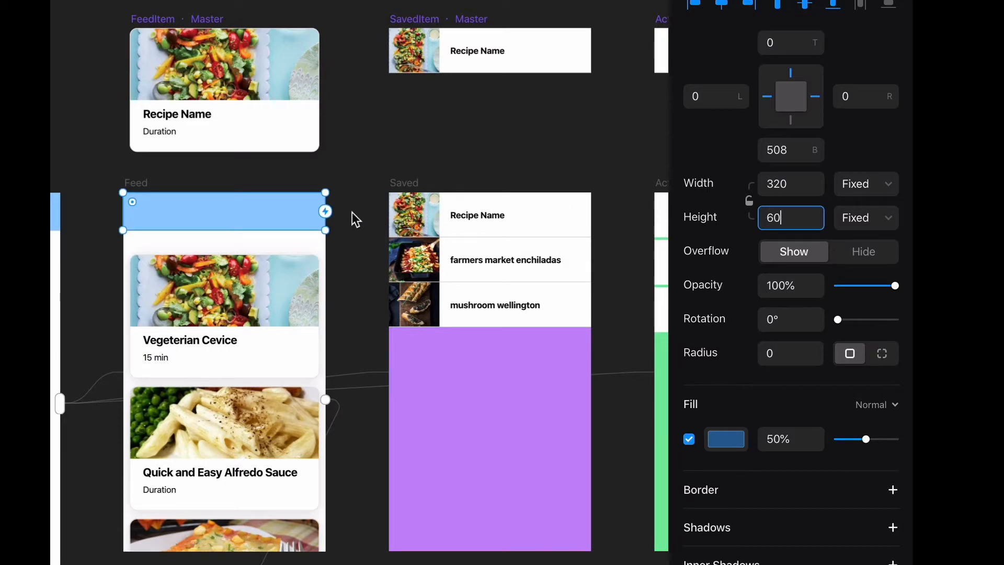
pyautogui.click(726, 444)
pyautogui.moveTo(456, 447); pyautogui.dragTo(410, 441)
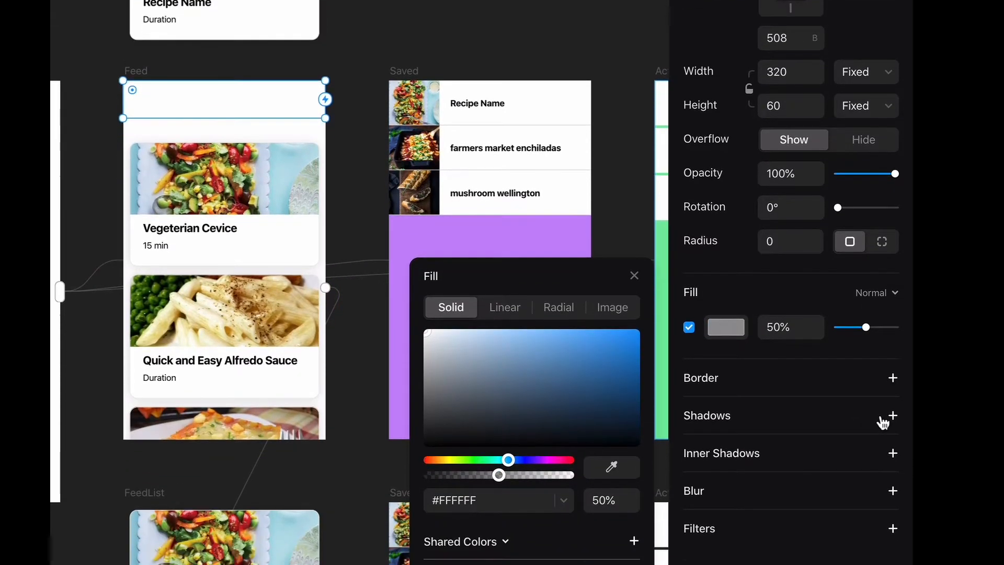
# Step: Add a shadow to the Feed header frame with blur 20 and black at 16% opacity
pyautogui.click(893, 528)
pyautogui.click(843, 410)
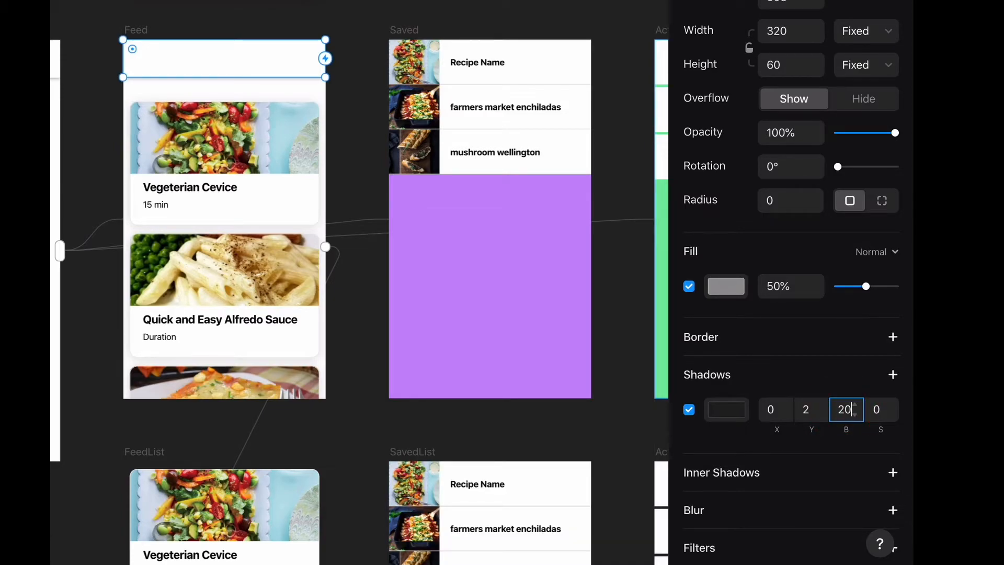
pyautogui.press('Return')
pyautogui.click(727, 410)
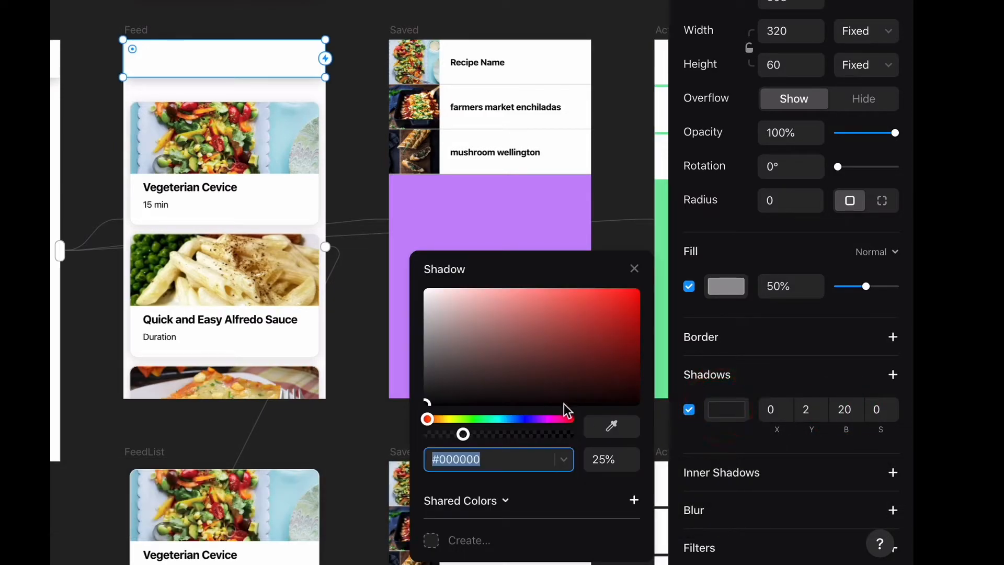
pyautogui.click(592, 453)
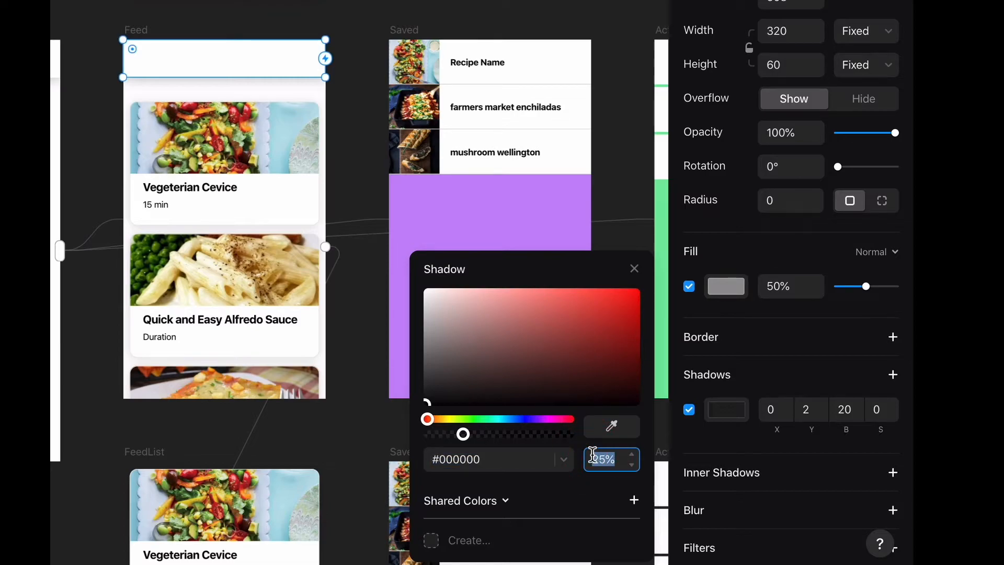
pyautogui.write('16')
pyautogui.press('Return')
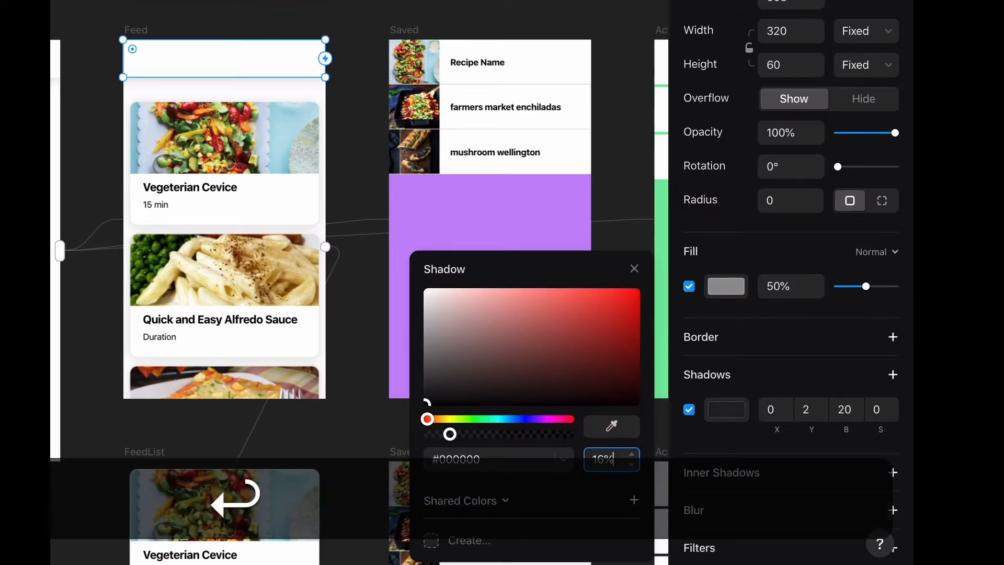
pyautogui.click(324, 177)
pyautogui.click(361, 96)
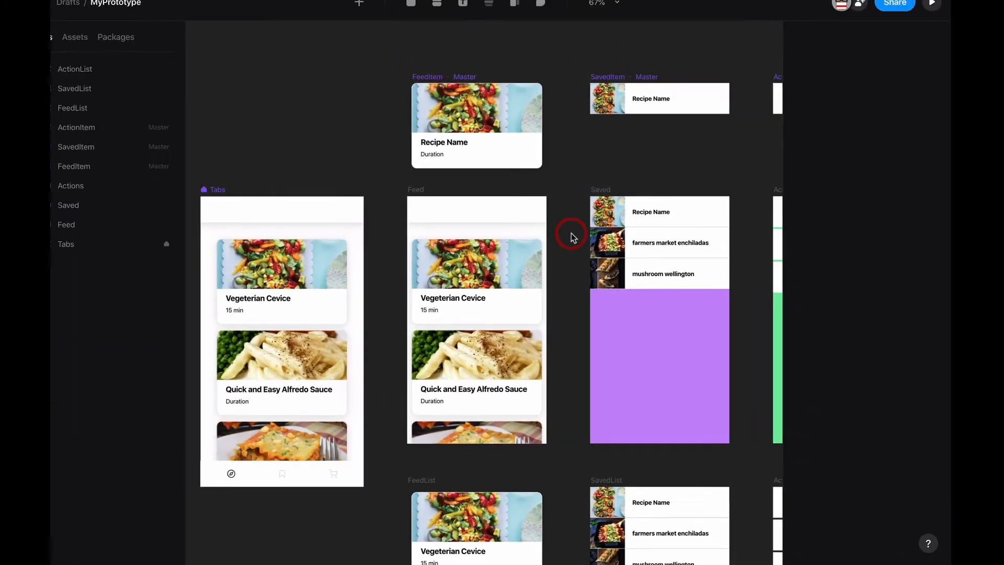
# Step: Move the header frame out of the Feed frame onto the canvas above Tabs and set its fill opacity to 100%
pyautogui.click(490, 214)
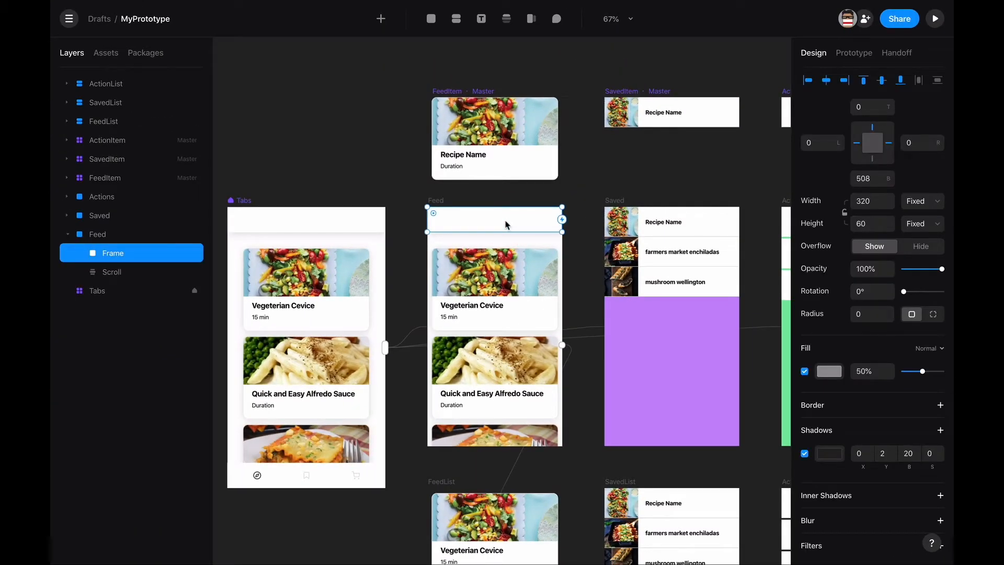
pyautogui.moveTo(506, 224); pyautogui.dragTo(331, 159)
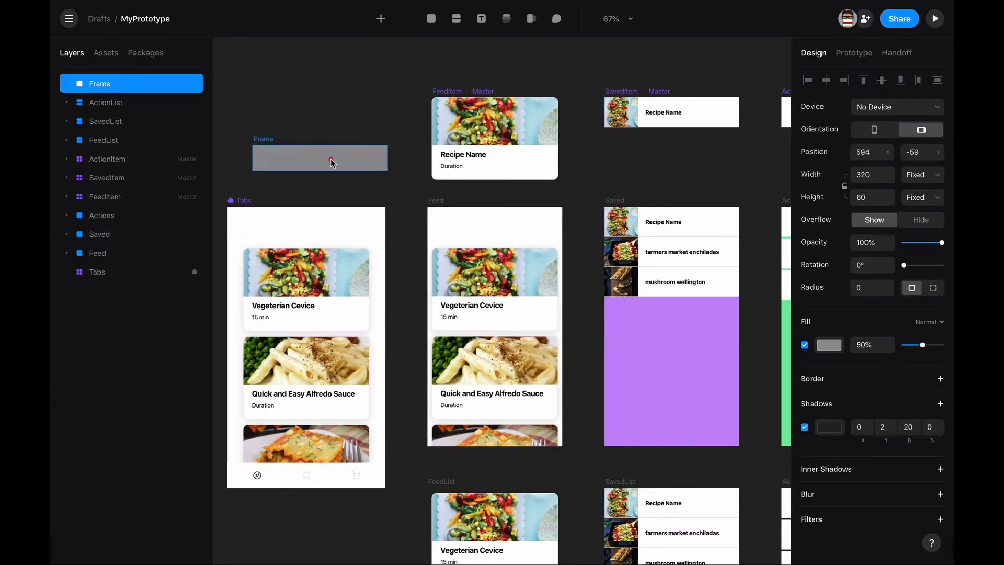
pyautogui.moveTo(924, 349); pyautogui.dragTo(952, 349)
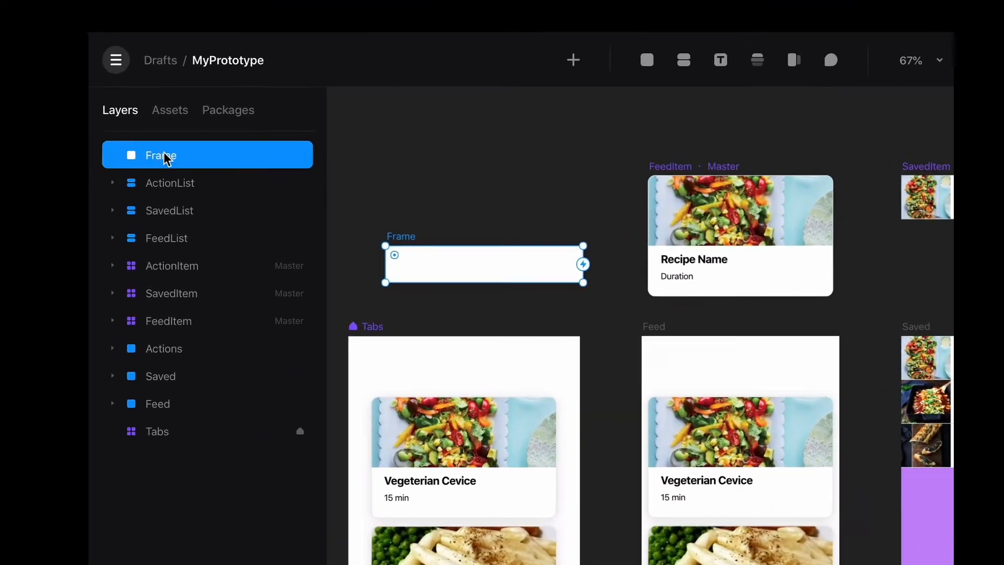
# Step: Rename the detached header frame as TopBar and turn it into a component
pyautogui.doubleClick(164, 157)
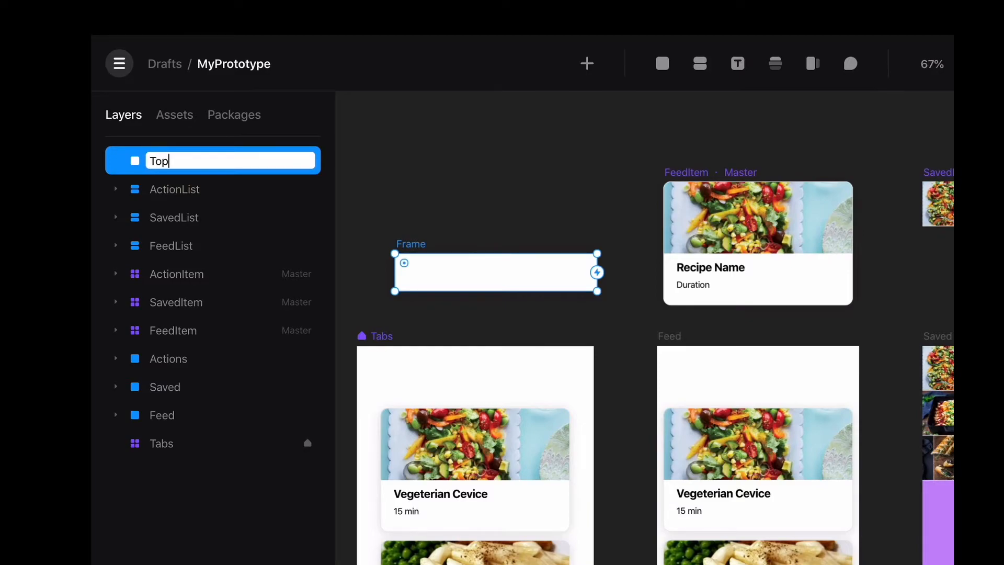
pyautogui.press('Return')
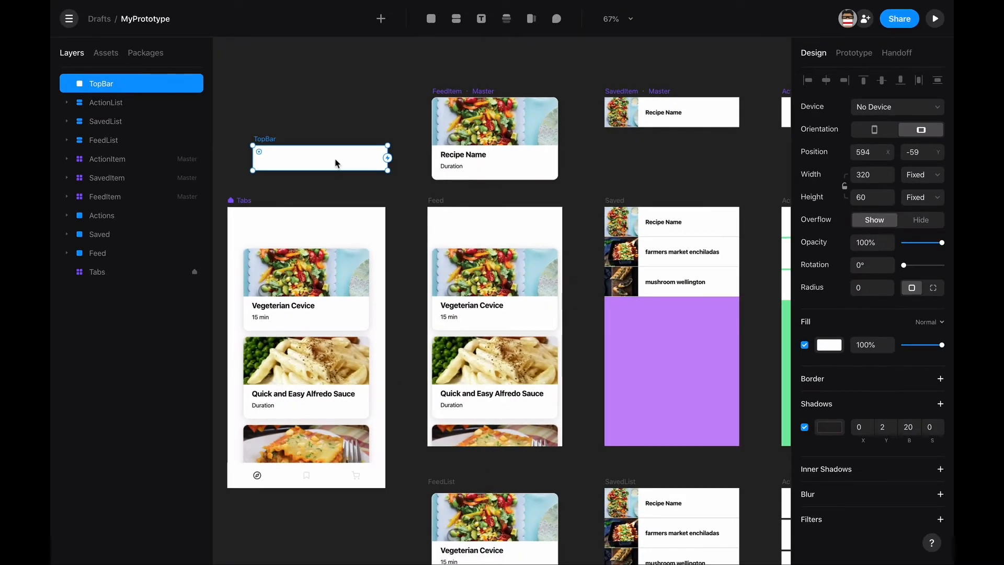
pyautogui.rightClick(335, 163)
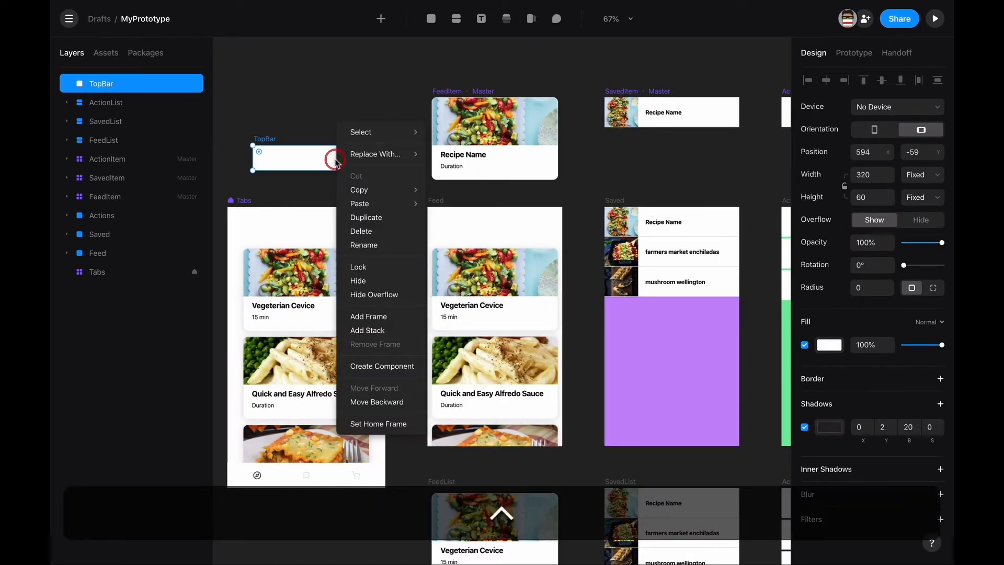
pyautogui.moveTo(391, 204)
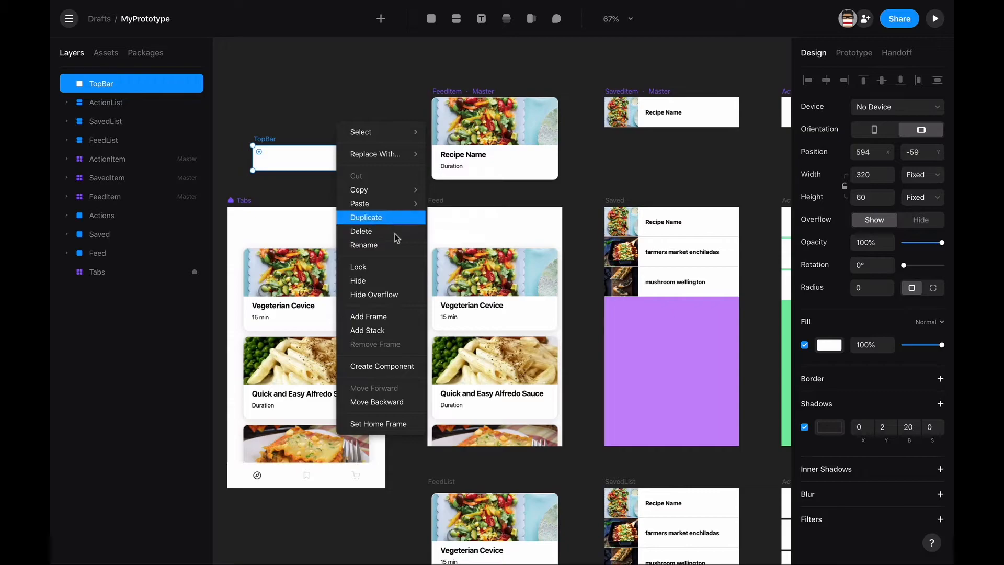
pyautogui.click(396, 366)
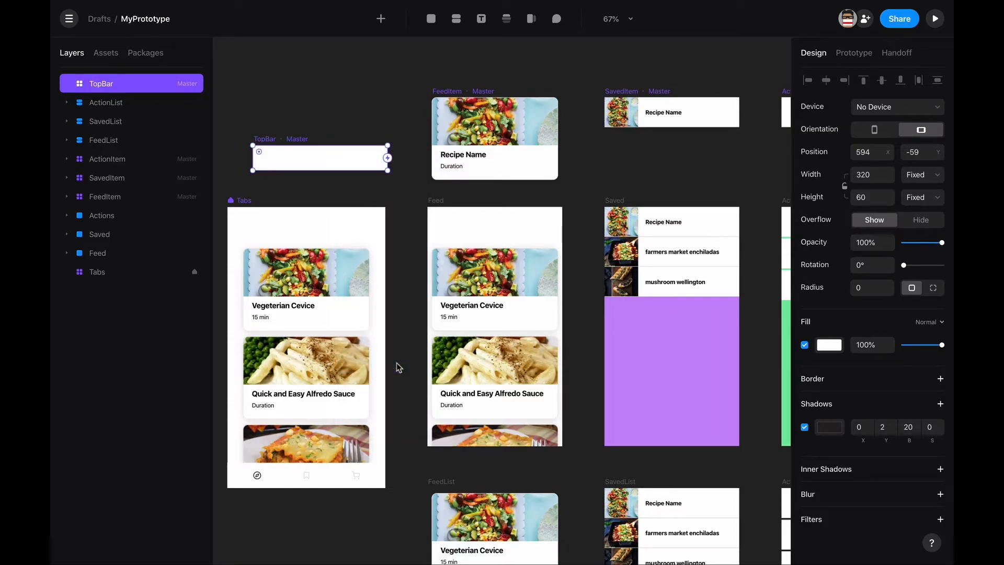
# Step: Place a TopBar instance at the Feed frame's upper edge and extend the Scroll element up to a top offset of 60
pyautogui.click(328, 125)
pyautogui.moveTo(291, 142); pyautogui.dragTo(466, 207)
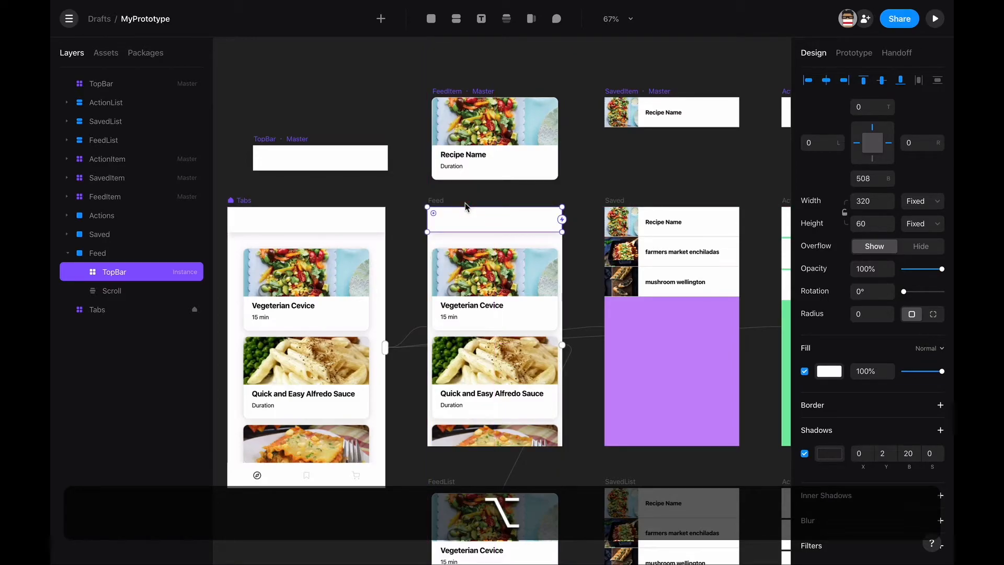
pyautogui.click(486, 184)
pyautogui.click(487, 222)
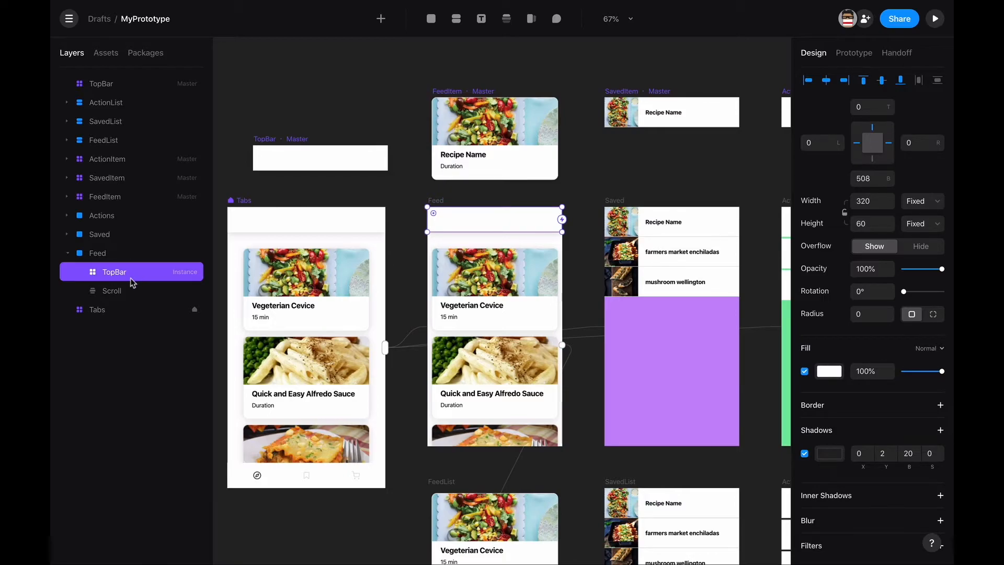
pyautogui.click(494, 281)
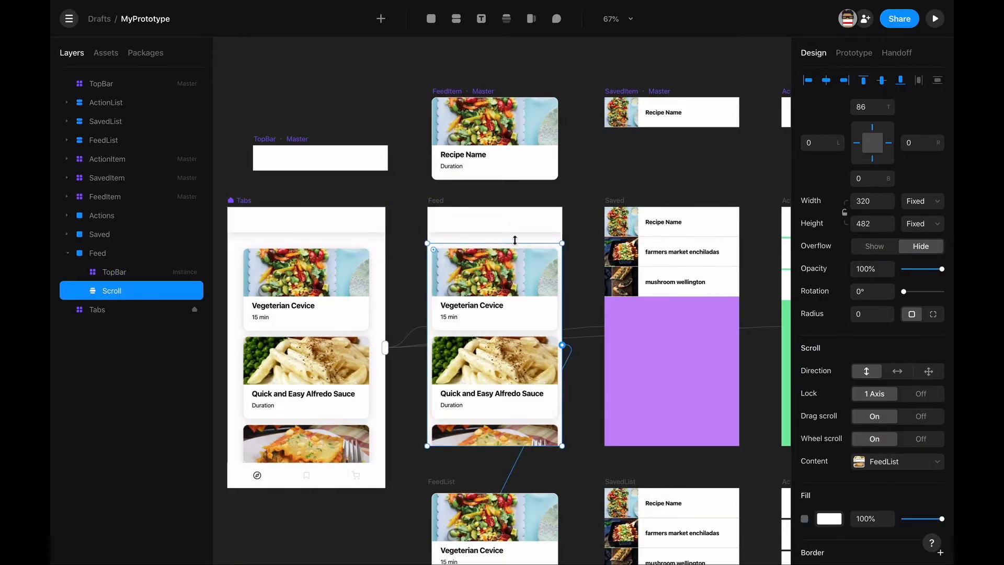
pyautogui.moveTo(516, 243); pyautogui.dragTo(517, 234)
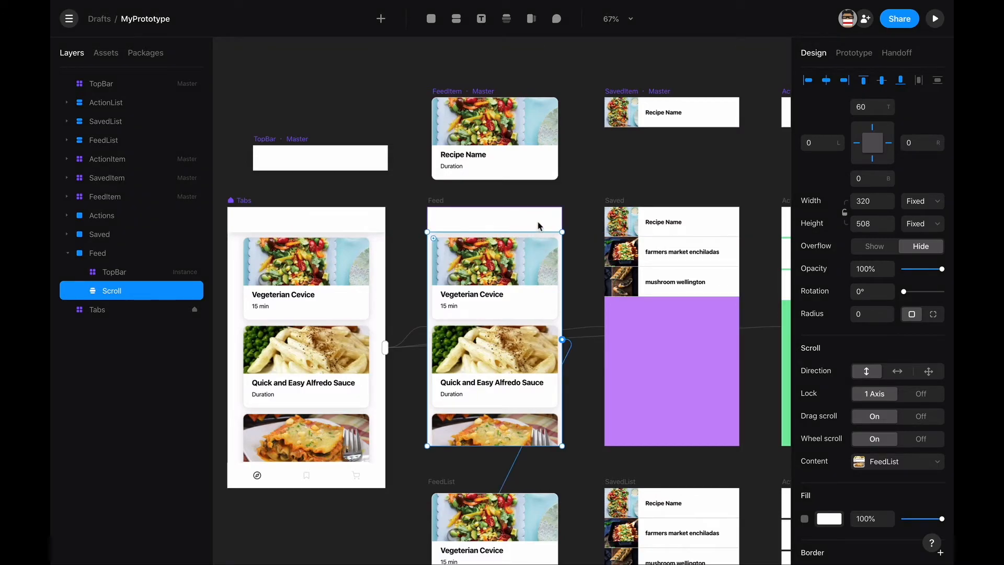
# Step: Shrink the Saved frame's Scroll element from above to a top offset of about 86, leaving room for a header
pyautogui.click(537, 222)
pyautogui.hscroll(2, 560, 230)
pyautogui.click(586, 236)
pyautogui.moveTo(610, 226); pyautogui.dragTo(611, 250)
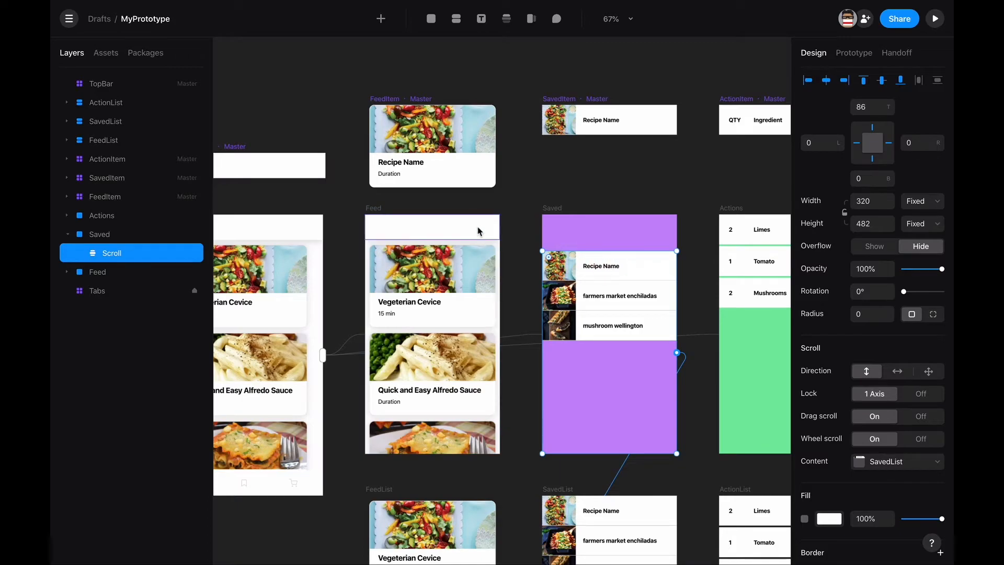
# Step: Copy the Feed's TopBar instance into the Saved frame and extend its Scroll element up to a top offset of 60
pyautogui.click(478, 231)
pyautogui.click(555, 213)
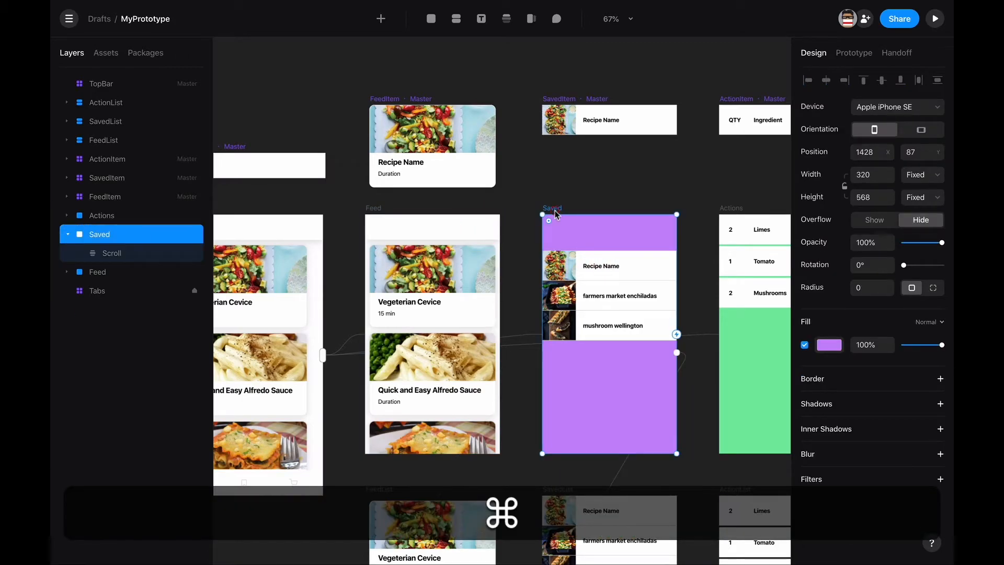
pyautogui.click(596, 271)
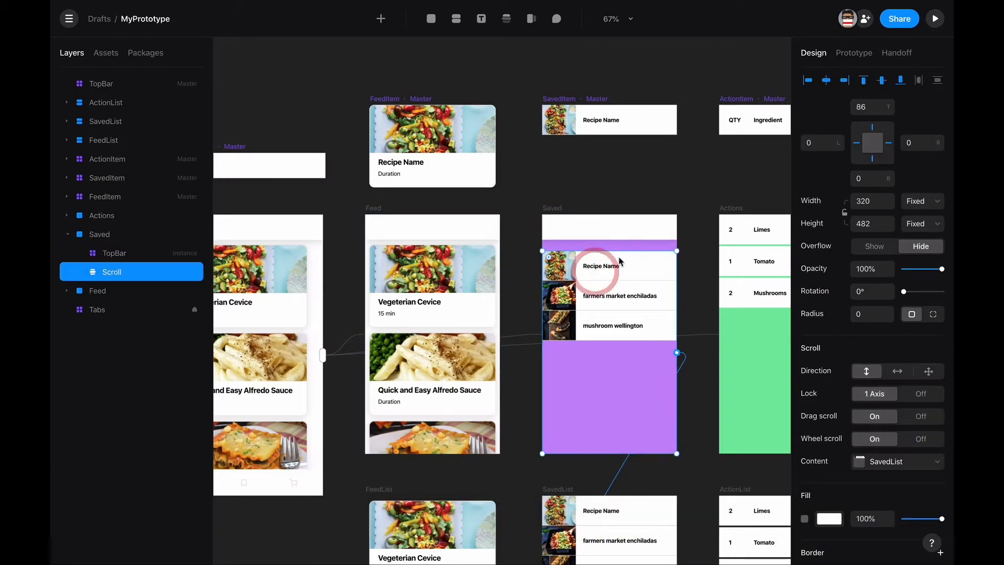
pyautogui.moveTo(624, 252); pyautogui.dragTo(627, 236)
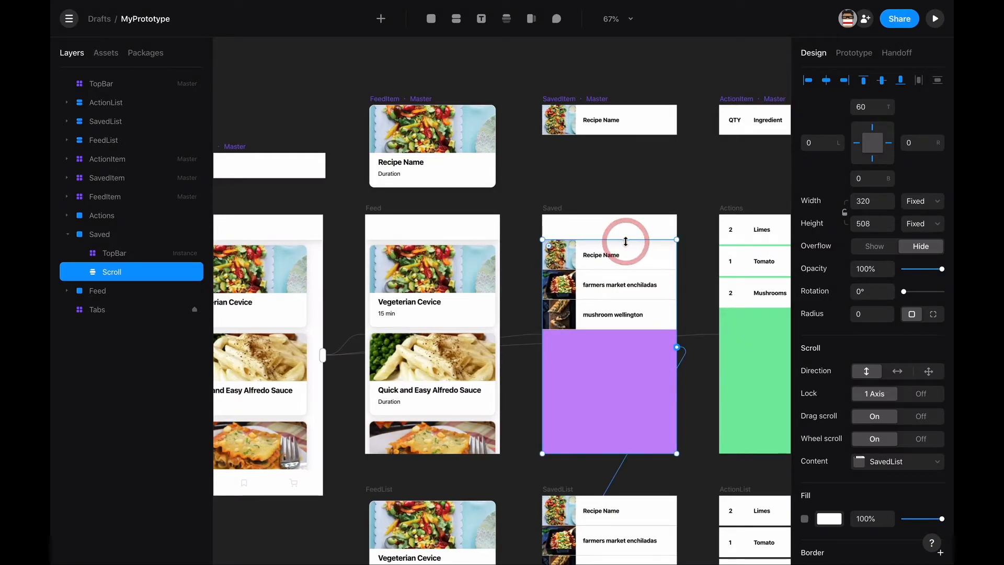
# Step: Shrink the Actions frame's Scroll element from above to a top offset of about 91
pyautogui.hscroll(2, 627, 240)
pyautogui.scroll(-1, 626, 239)
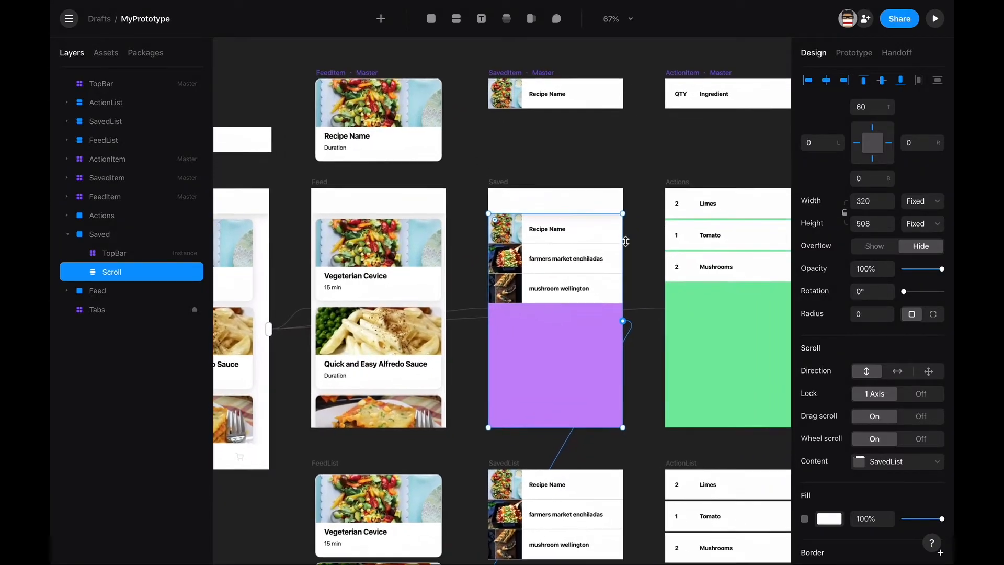
pyautogui.click(575, 206)
pyautogui.hscroll(3, 576, 207)
pyautogui.click(638, 196)
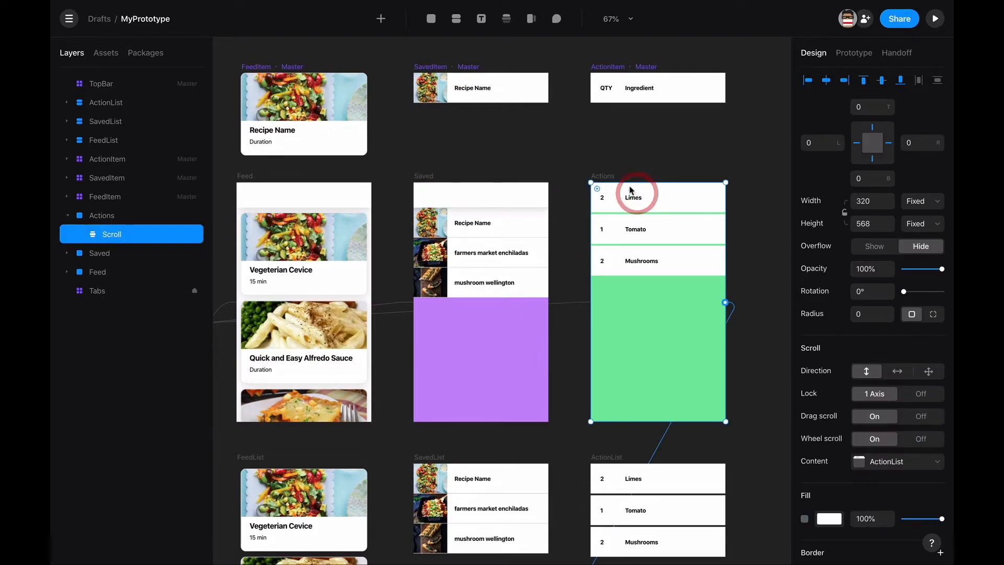
pyautogui.moveTo(630, 184); pyautogui.dragTo(628, 217)
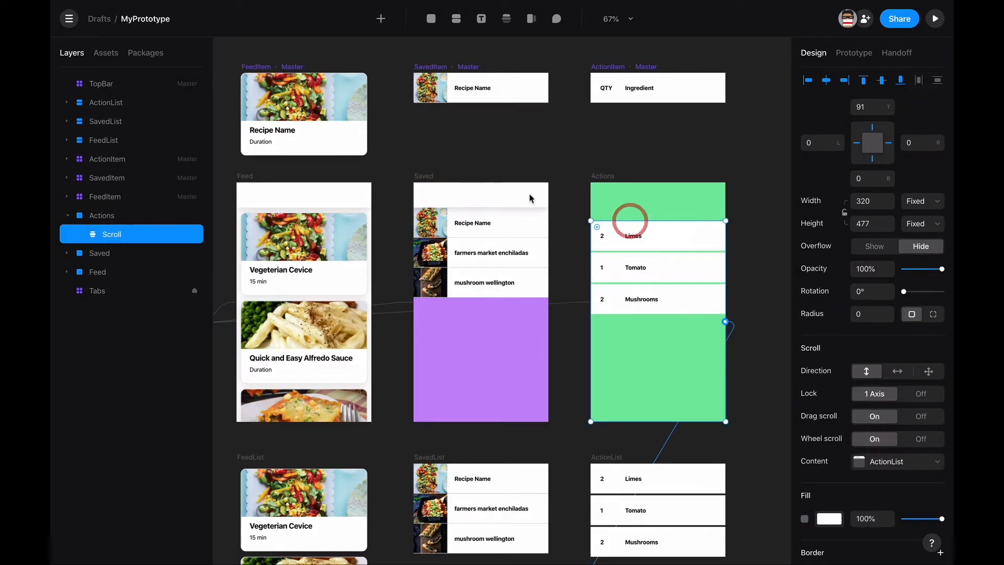
# Step: Copy the Saved frame's TopBar instance into the Actions frame and extend the Scroll element up to the header's lower edge
pyautogui.click(516, 192)
pyautogui.press('super')
pyautogui.click(604, 183)
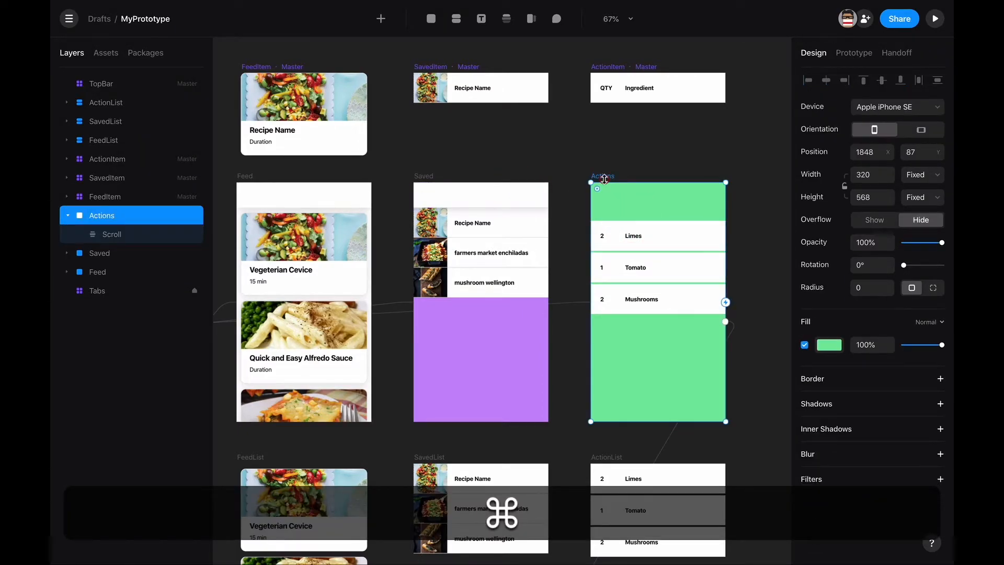
pyautogui.click(603, 182)
pyautogui.click(662, 235)
pyautogui.moveTo(668, 220); pyautogui.dragTo(668, 204)
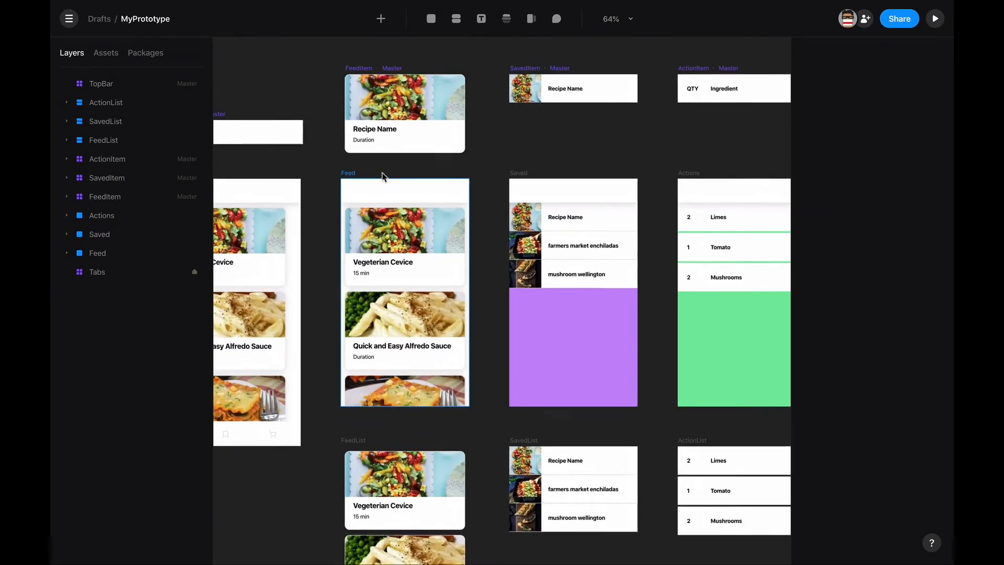
# Step: Add the text "Screen Name" centred in the TopBar master component
pyautogui.hscroll(-4, 382, 175)
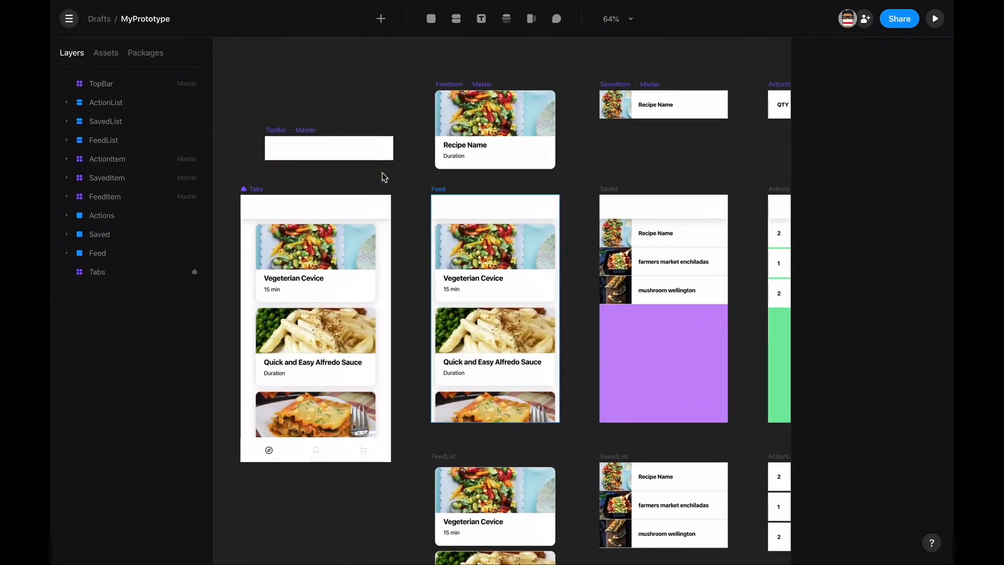
pyautogui.hscroll(1, 385, 177)
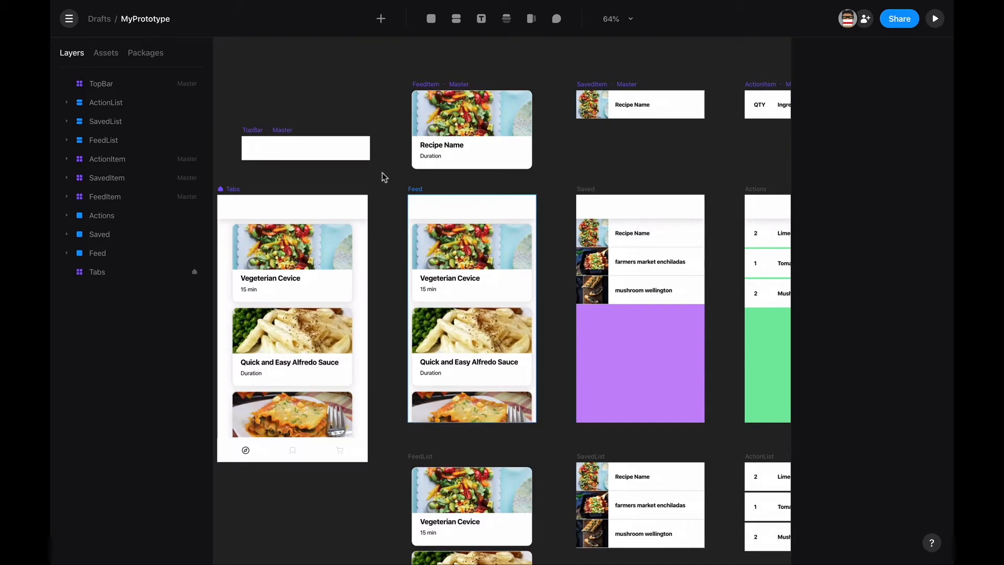
pyautogui.press('t')
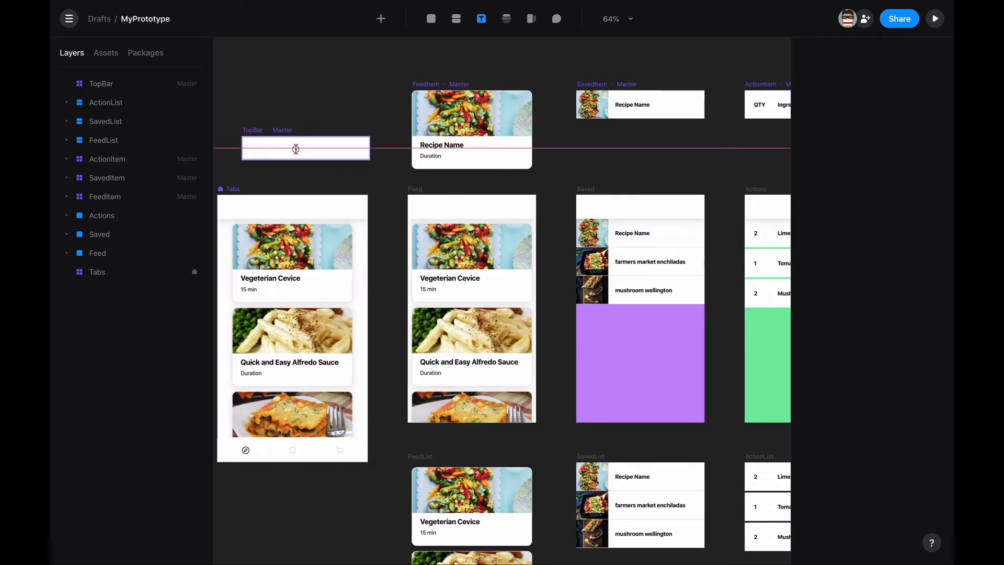
pyautogui.click(295, 149)
pyautogui.write('h')
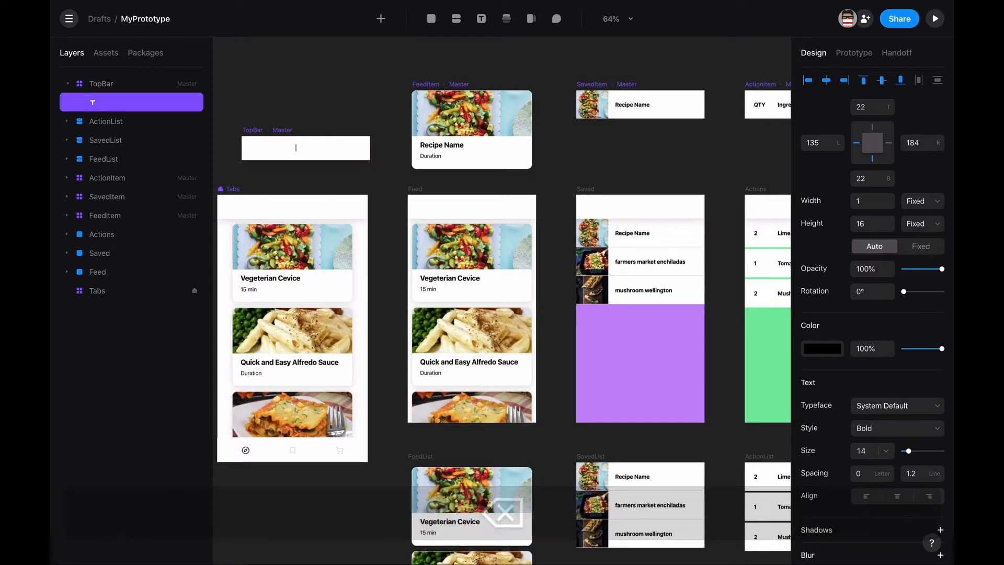
pyautogui.press('shift')
pyautogui.write('en Name')
pyautogui.click(310, 149)
pyautogui.press('Escape')
pyautogui.click(306, 113)
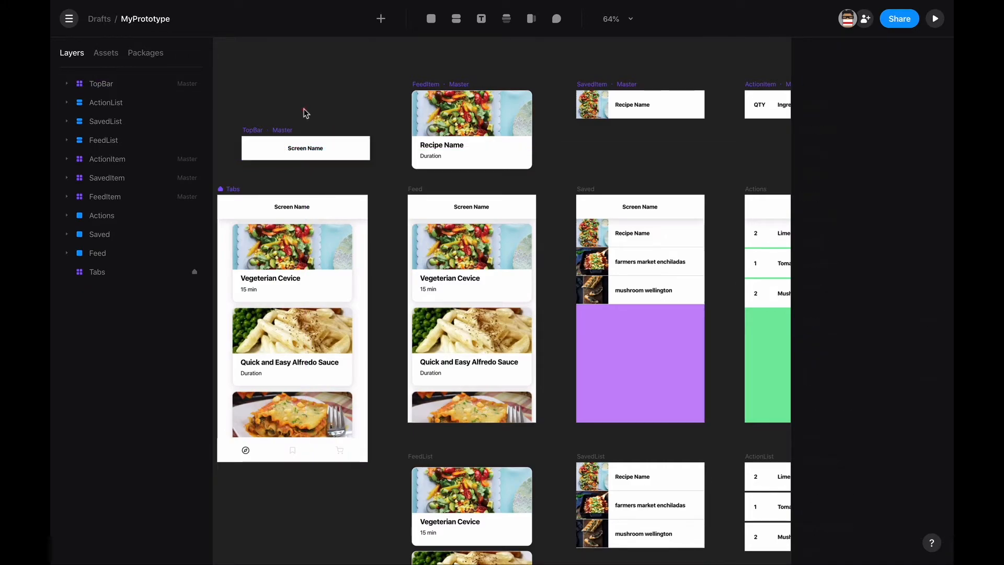
# Step: Expose the TopBar master's Screen Name text as an editable component variable
pyautogui.click(434, 205)
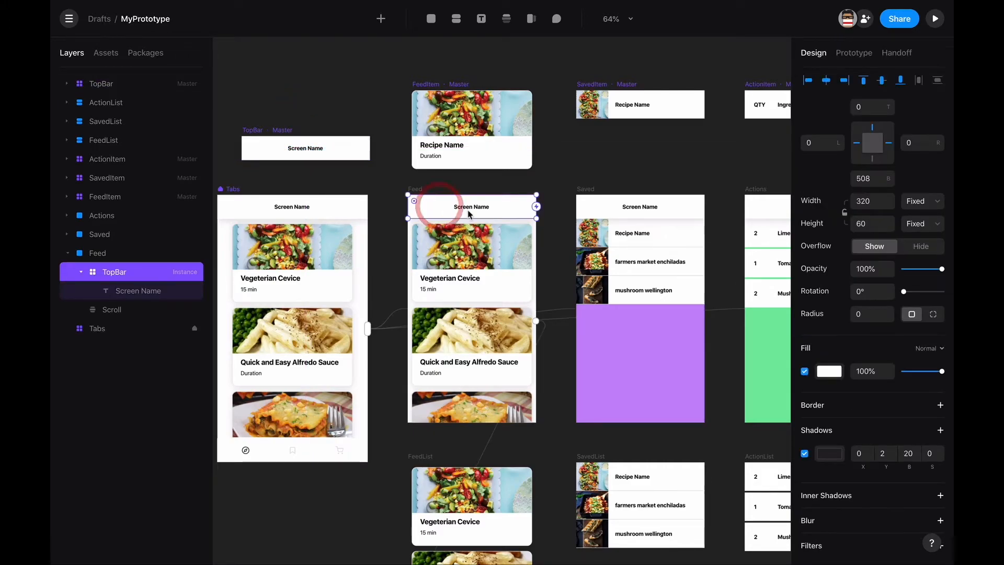
pyautogui.click(254, 132)
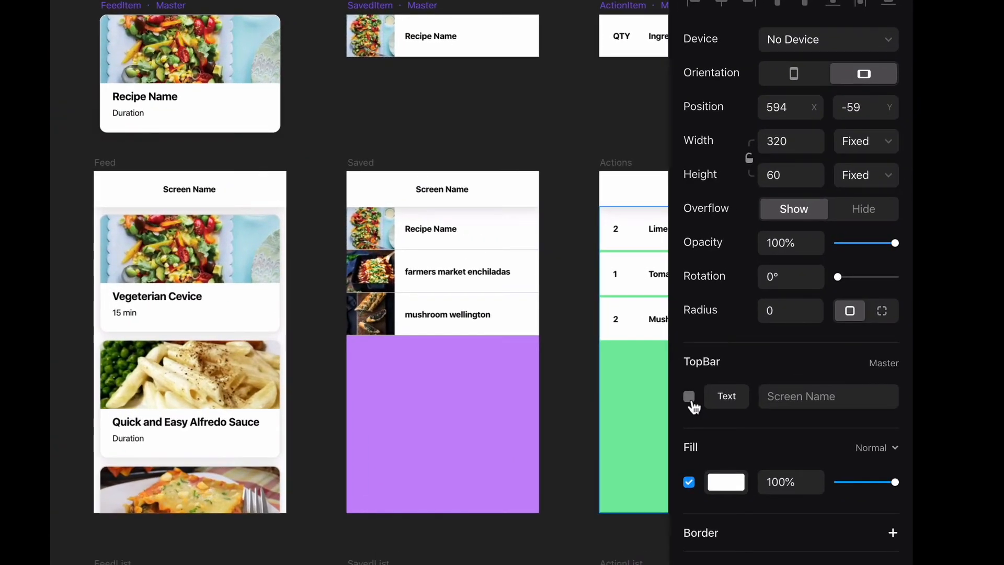
pyautogui.click(691, 399)
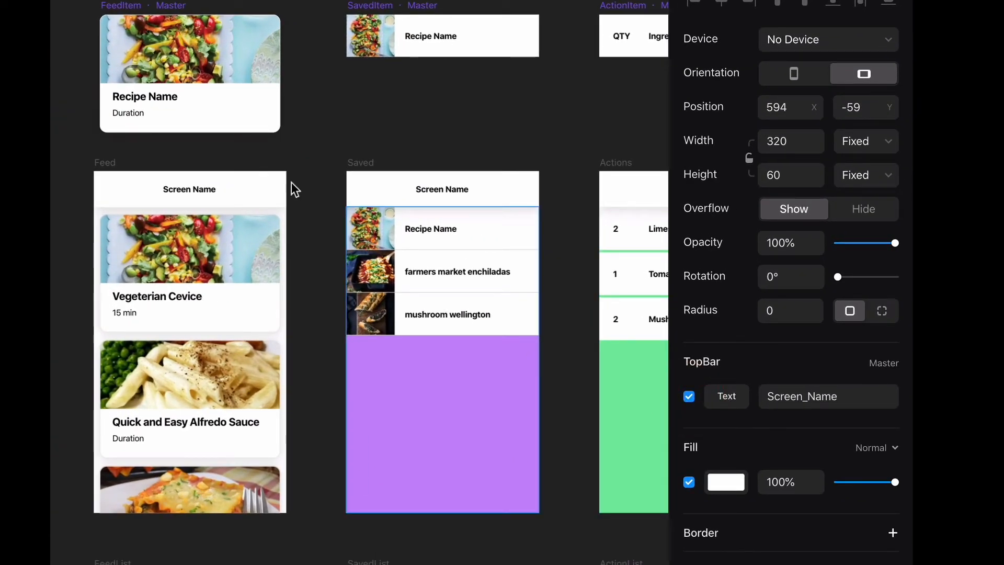
# Step: Clear the Screen_Name text of the Feed frame's TopBar instance
pyautogui.click(256, 183)
pyautogui.click(806, 438)
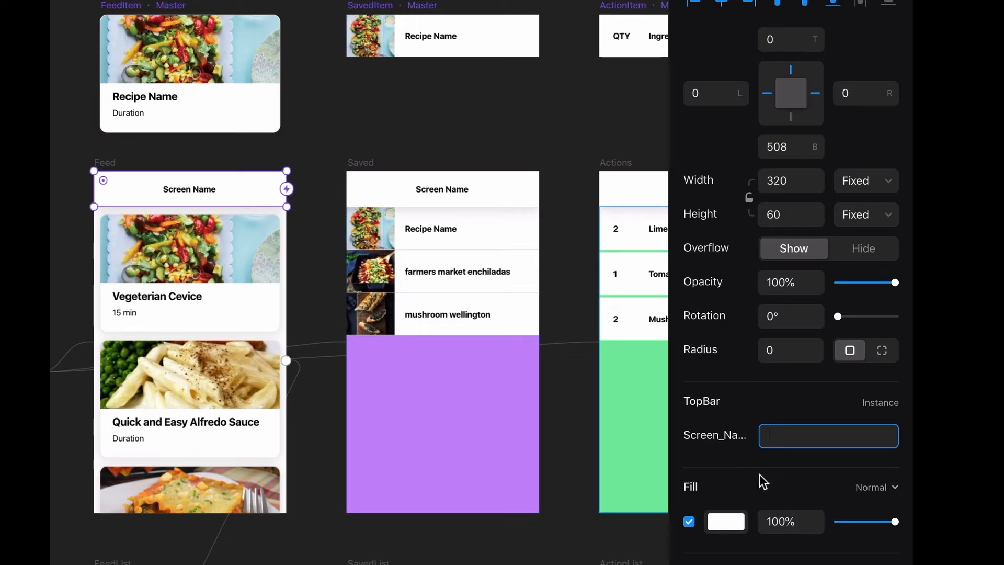
pyautogui.click(345, 133)
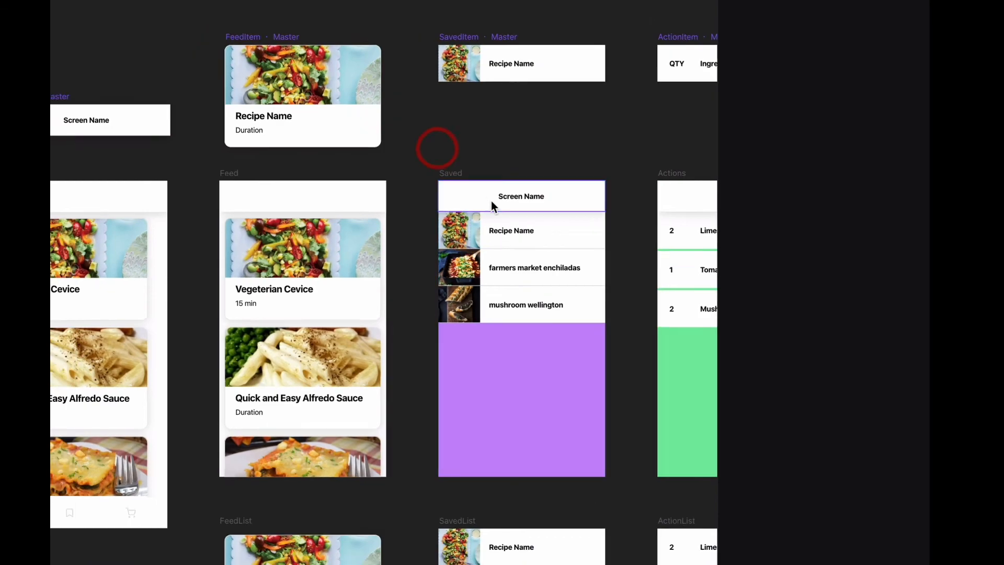
# Step: Set the Screen_Name text of the Saved frame's TopBar instance to "Saved Recipes"
pyautogui.click(491, 201)
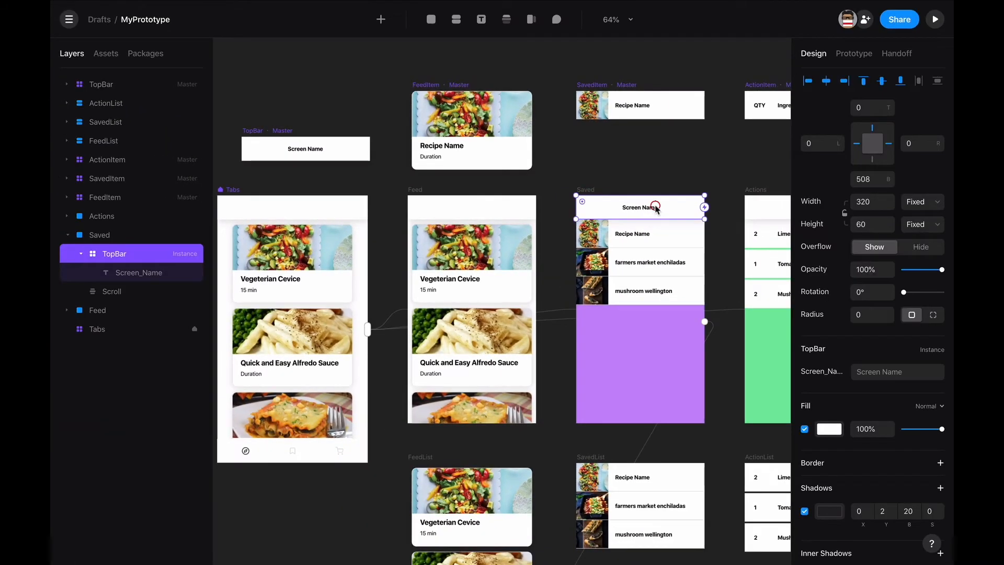
pyautogui.hscroll(2, 654, 207)
pyautogui.click(896, 374)
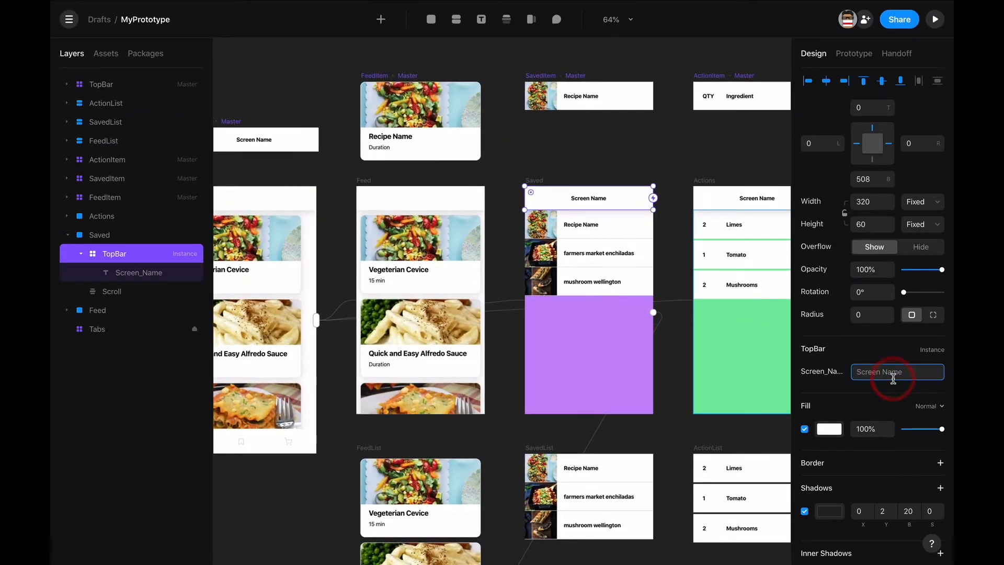
pyautogui.write('Saved Rec')
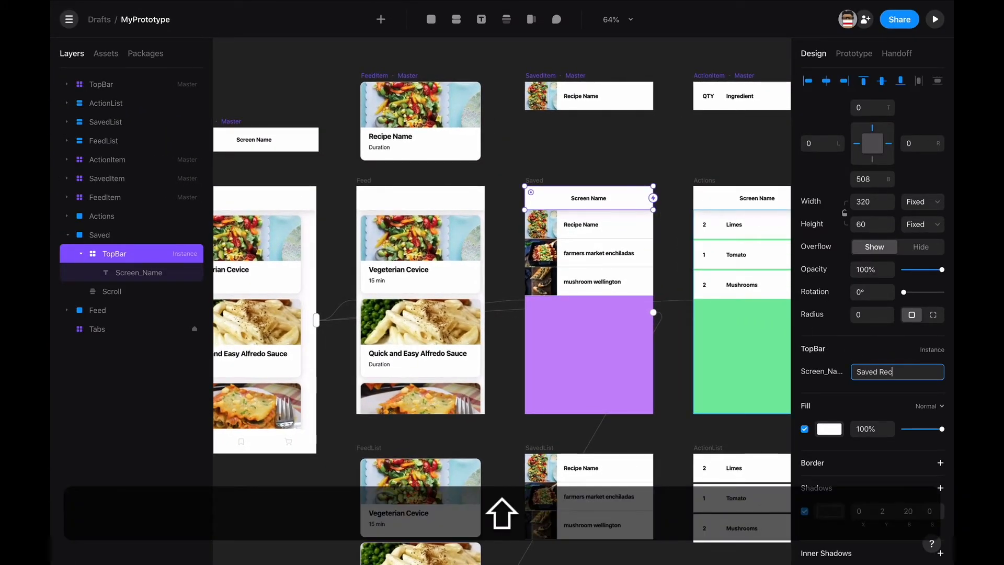
pyautogui.write('ipe')
pyautogui.write('s')
pyautogui.press('Return')
pyautogui.hscroll(5, 639, 197)
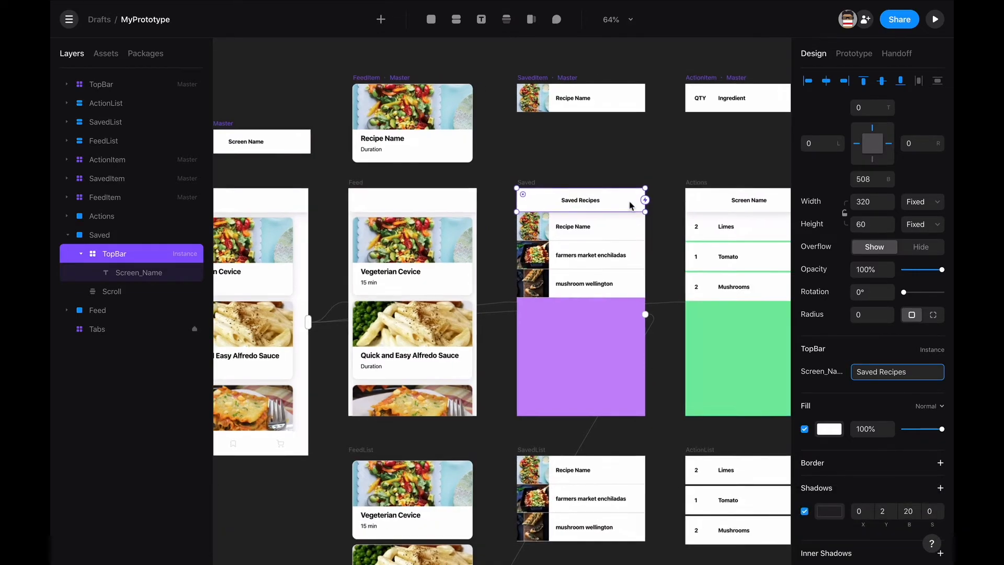
# Step: Set the Screen_Name text of the Actions frame's TopBar instance to "Shopping List"
pyautogui.click(663, 215)
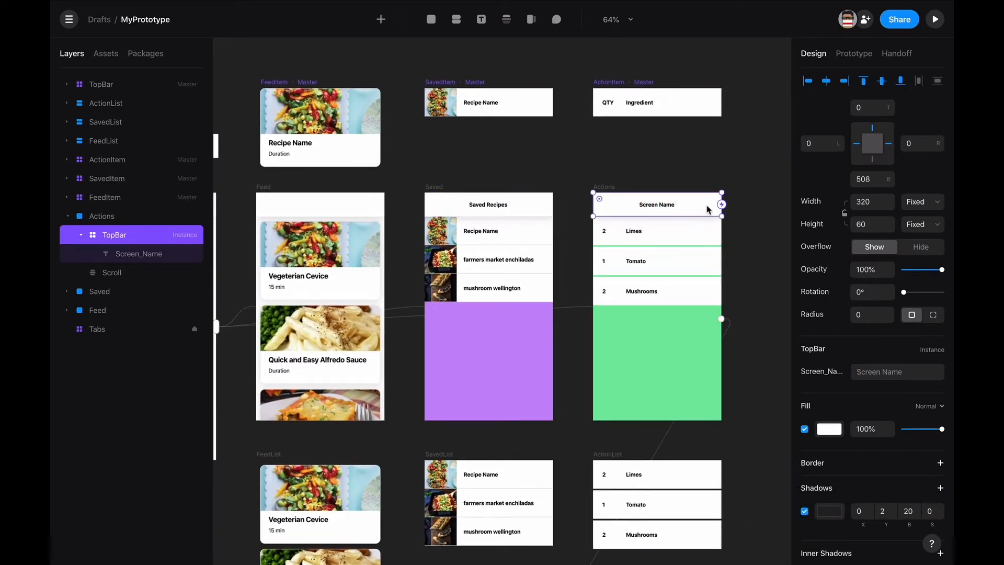
pyautogui.click(707, 207)
pyautogui.click(888, 372)
pyautogui.write('Shopping List')
pyautogui.hotkey('shift', 'Return')
pyautogui.press('Return')
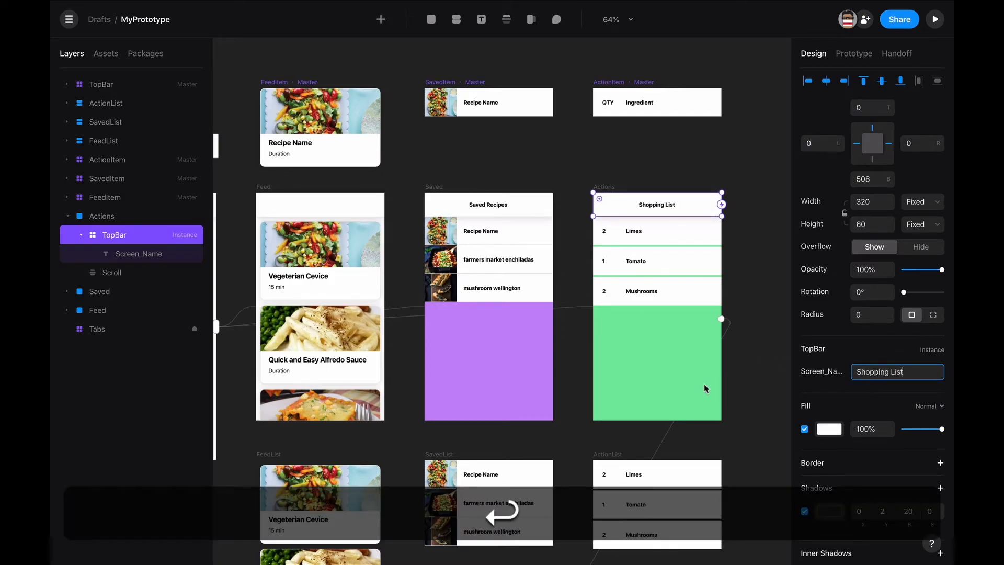
# Step: Copy the style of the SavedItem master component
pyautogui.hscroll(-2, 574, 279)
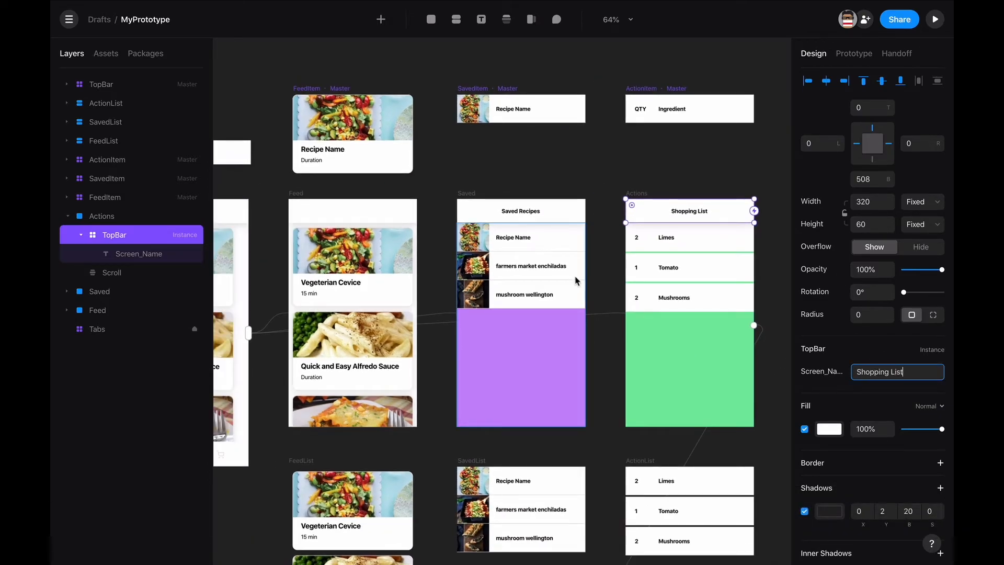
pyautogui.scroll(3, 586, 288)
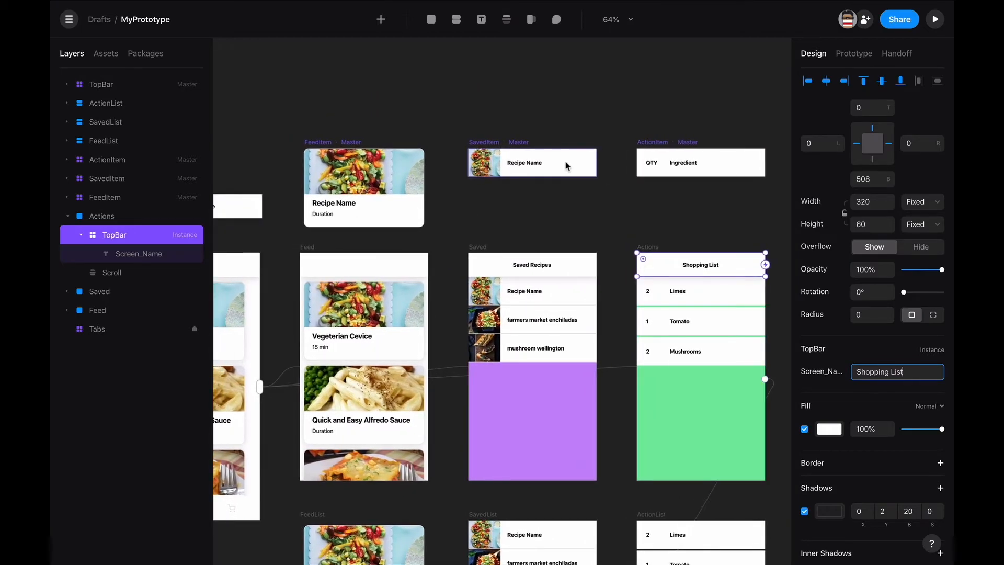
pyautogui.click(513, 145)
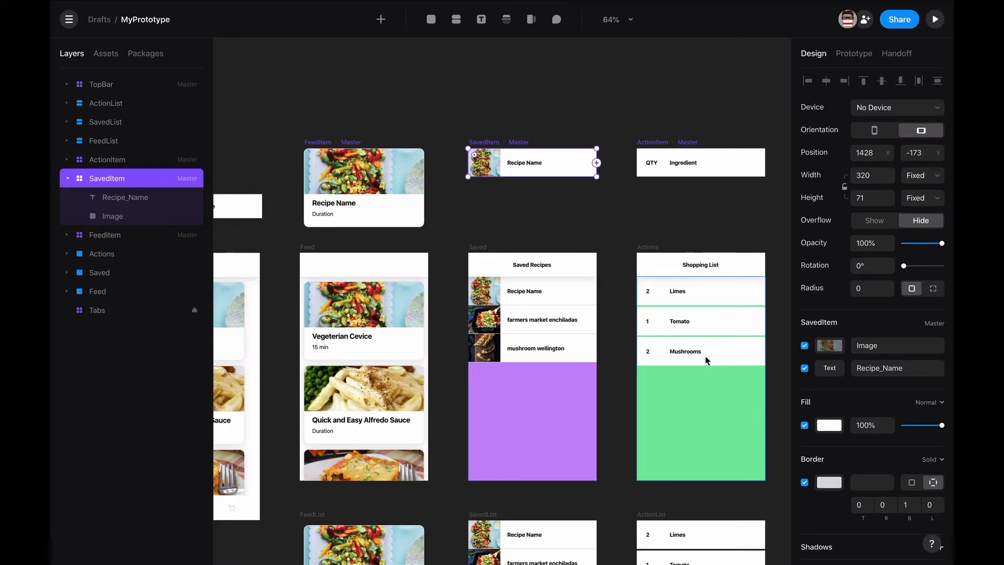
pyautogui.click(566, 163)
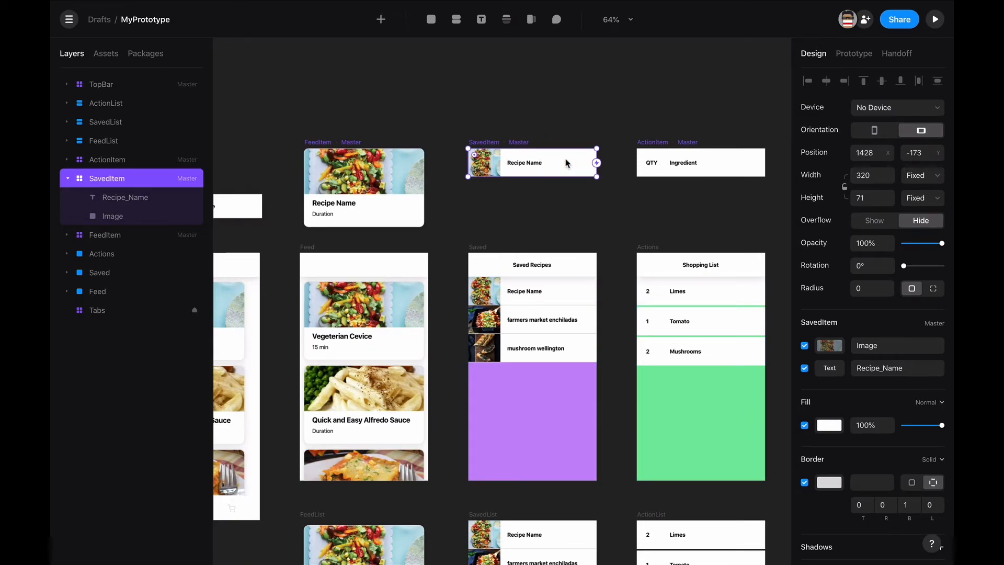
pyautogui.scroll(5, 552, 258)
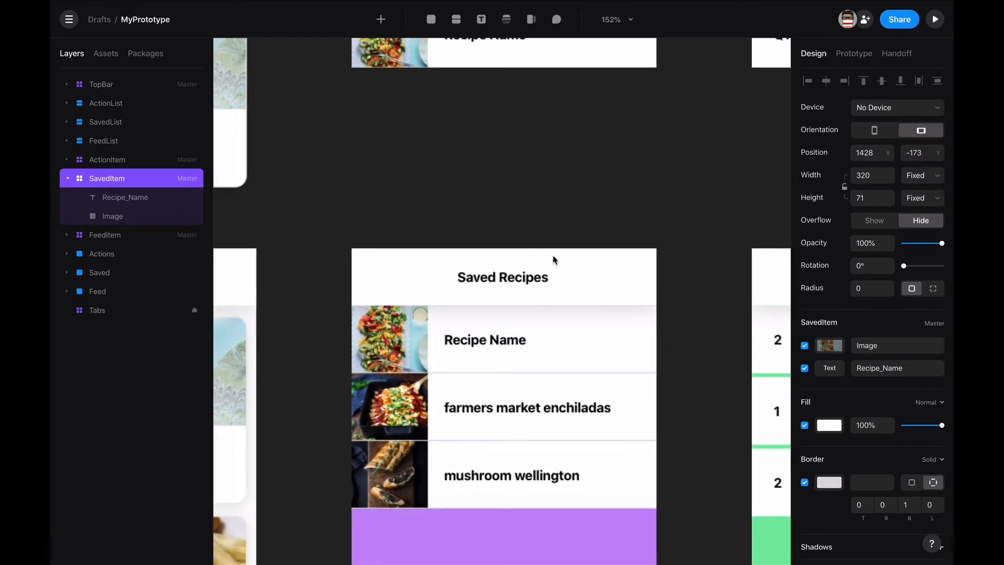
pyautogui.scroll(3, 558, 377)
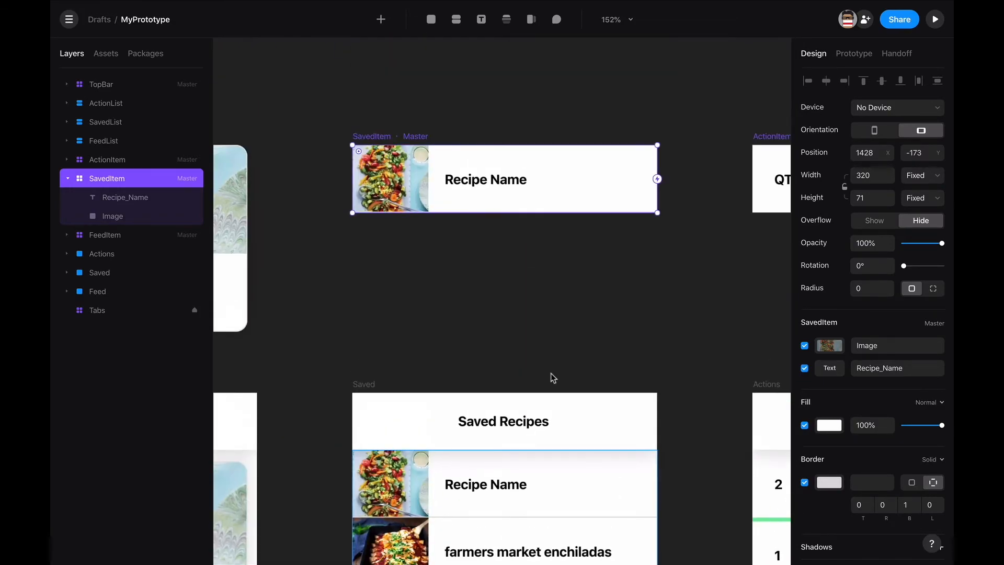
pyautogui.rightClick(609, 191)
pyautogui.moveTo(671, 232)
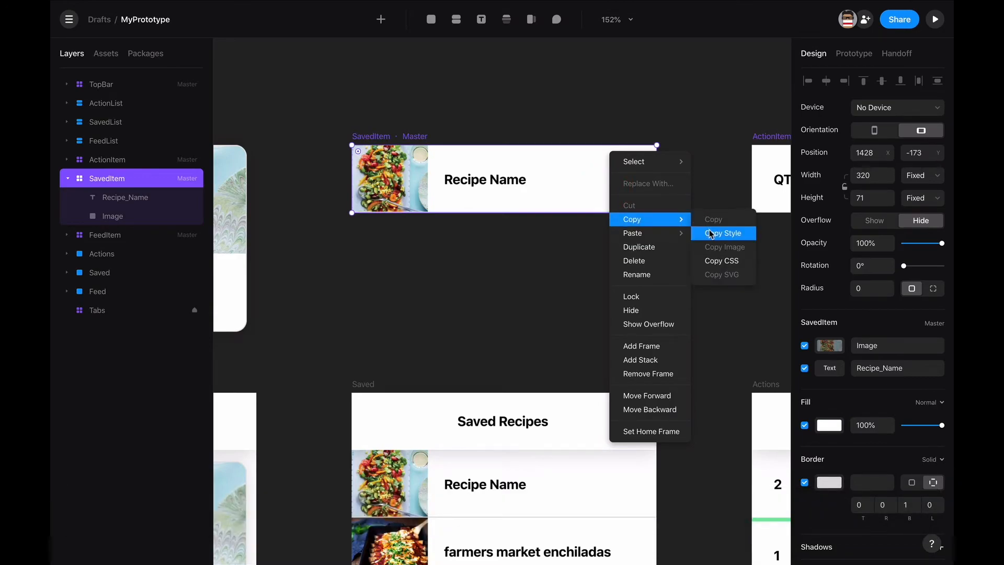
pyautogui.click(712, 234)
# Step: Paste the copied style onto the ActionItem master component
pyautogui.hscroll(5, 708, 116)
pyautogui.scroll(-1, 708, 117)
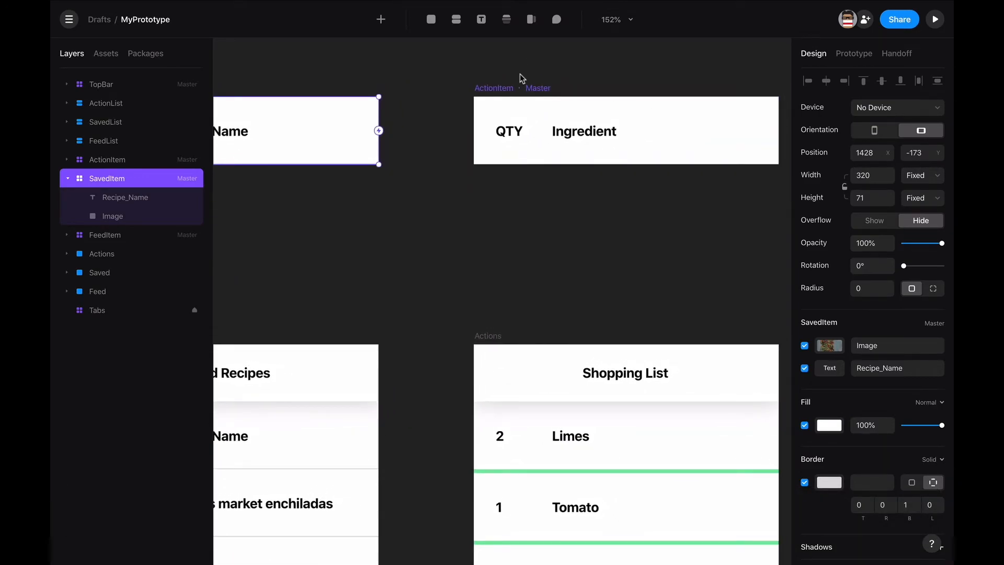
pyautogui.click(515, 90)
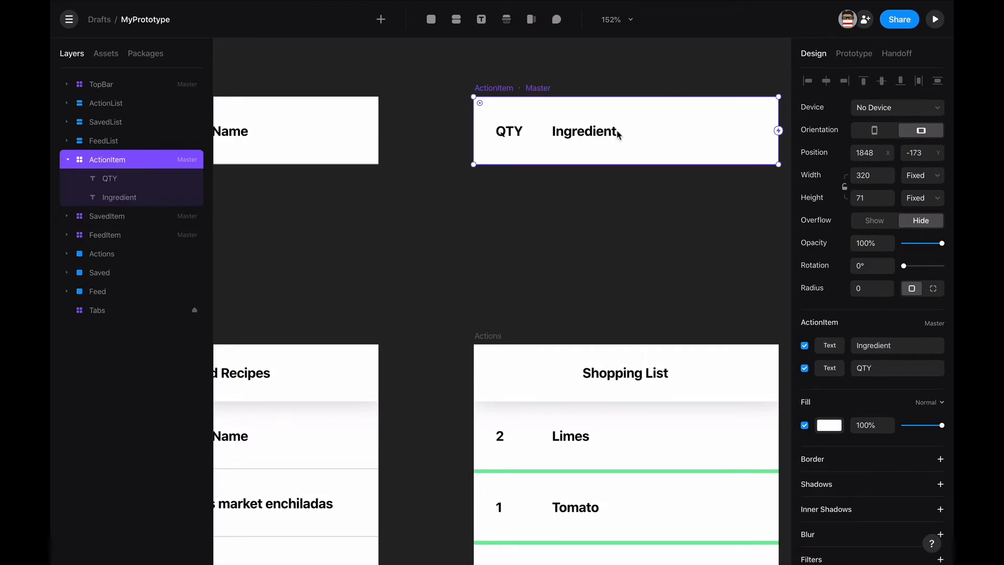
pyautogui.rightClick(682, 135)
pyautogui.moveTo(740, 176)
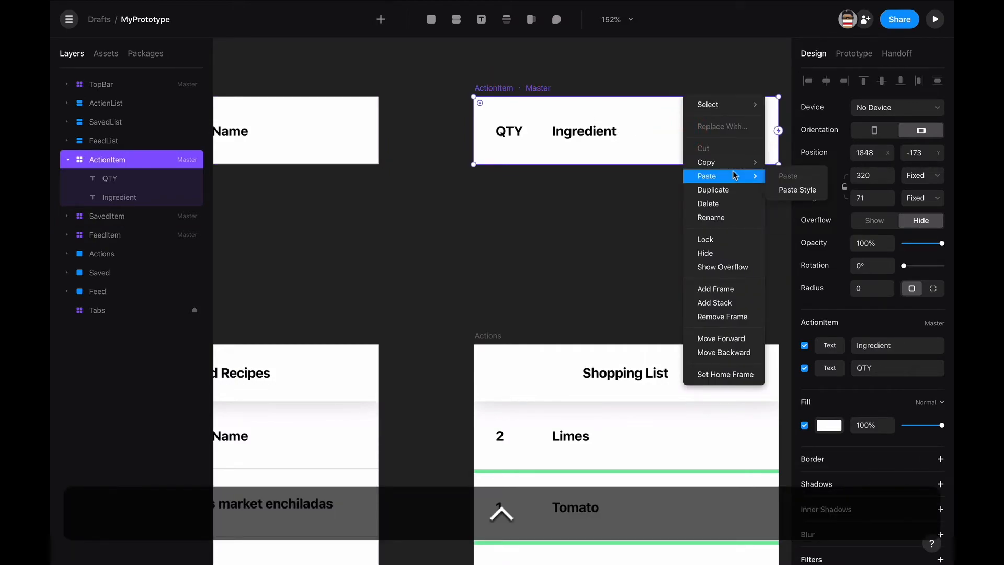
pyautogui.click(797, 190)
# Step: Set the gap of the ActionList stack to 0
pyautogui.scroll(-3, 614, 273)
pyautogui.hscroll(1, 615, 274)
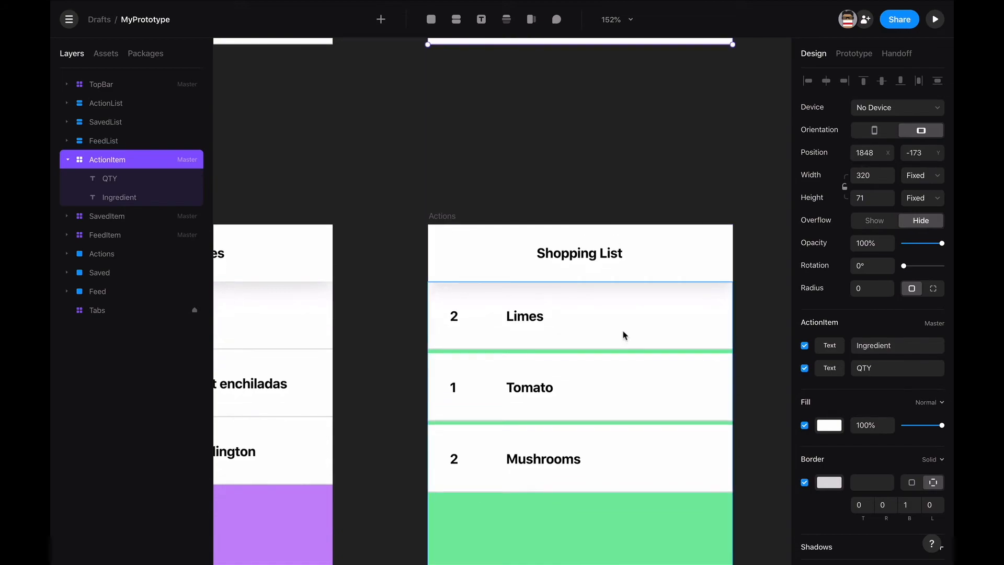
pyautogui.scroll(-10, 638, 404)
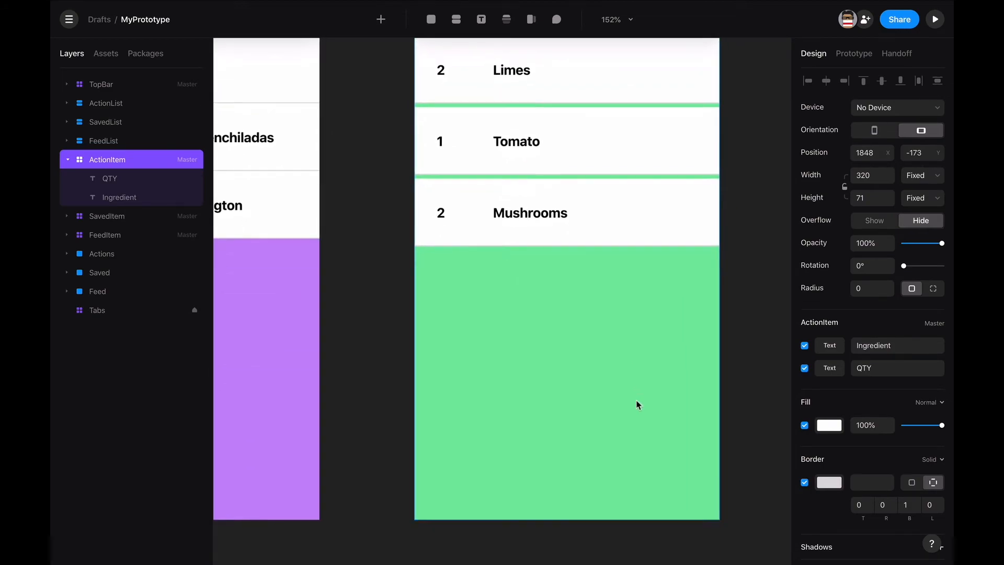
pyautogui.hscroll(1, 637, 405)
pyautogui.click(419, 168)
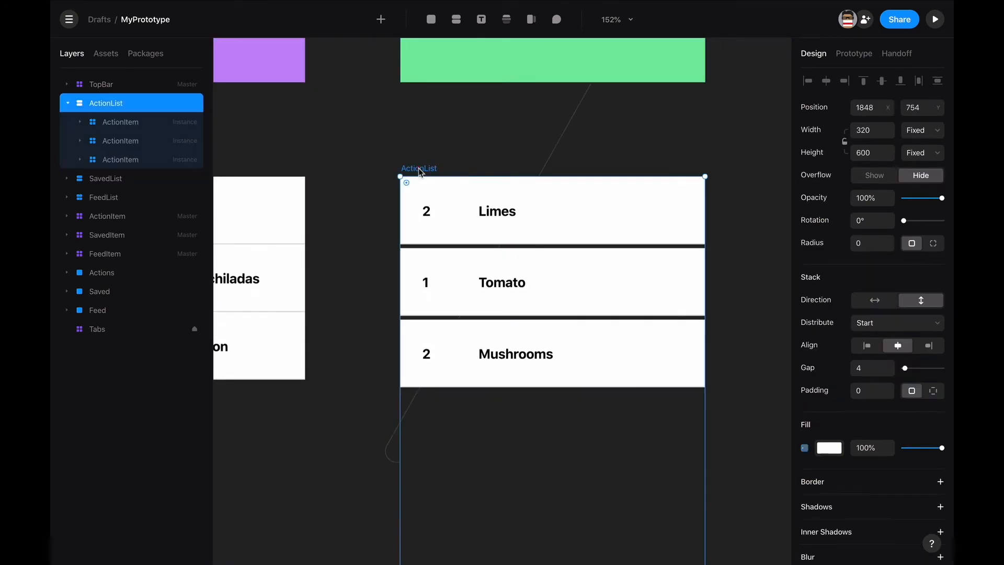
pyautogui.moveTo(906, 370); pyautogui.dragTo(890, 370)
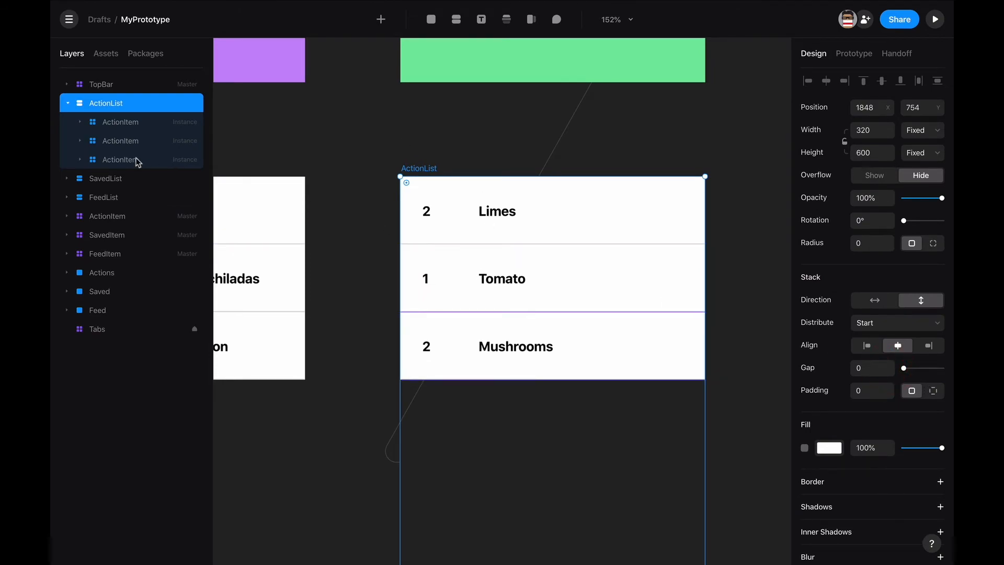
# Step: Resize the ActionItem master component to a height of 56
pyautogui.scroll(-3, 427, 205)
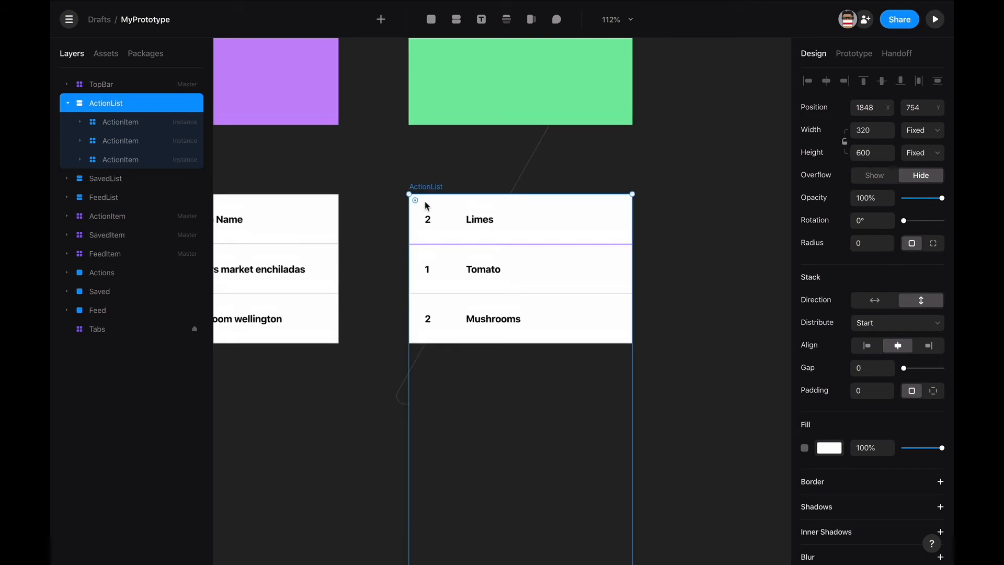
pyautogui.scroll(2, 426, 206)
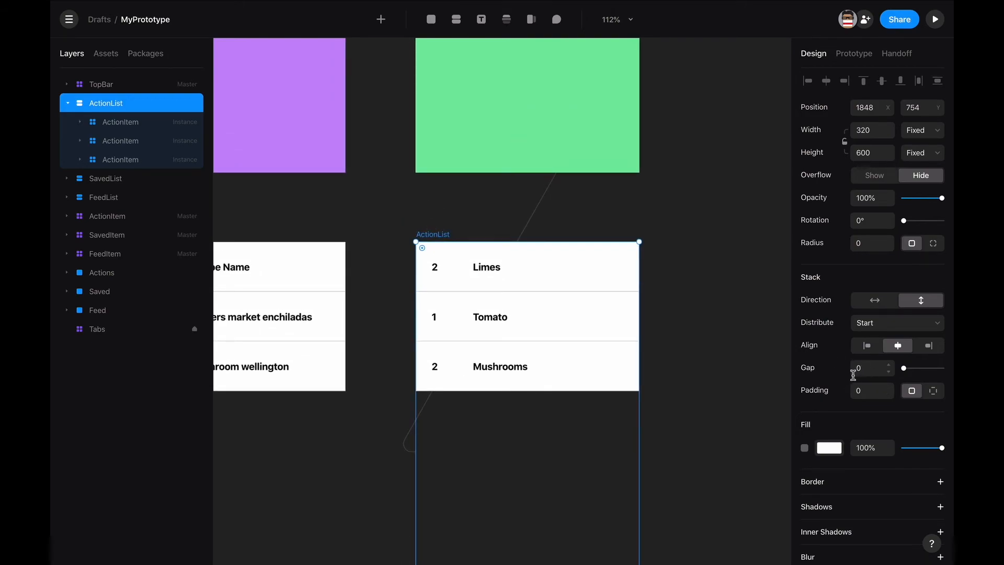
pyautogui.scroll(5, 657, 251)
pyautogui.scroll(2, 657, 251)
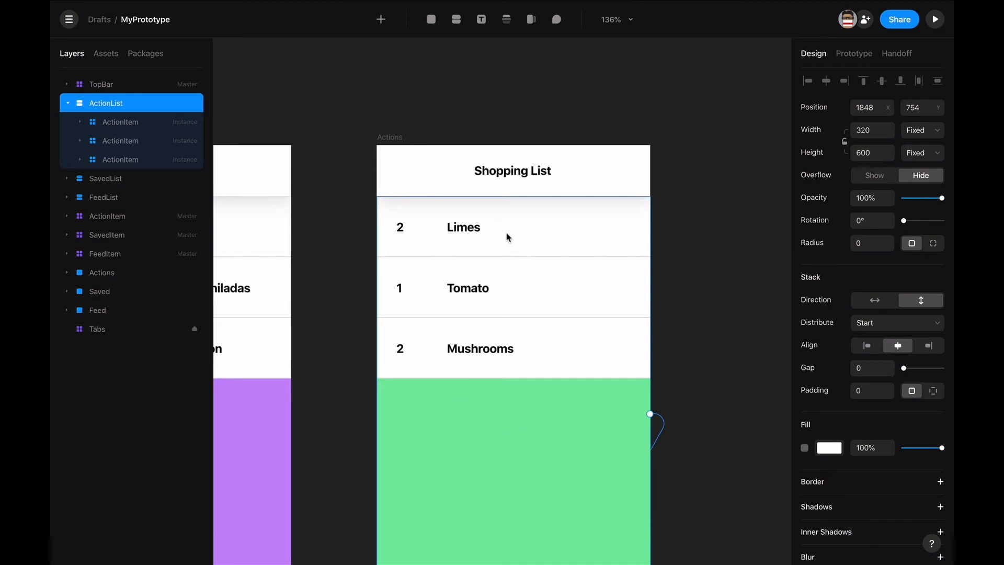
pyautogui.hscroll(-5, 522, 270)
pyautogui.hscroll(5, 521, 271)
pyautogui.scroll(3, 519, 268)
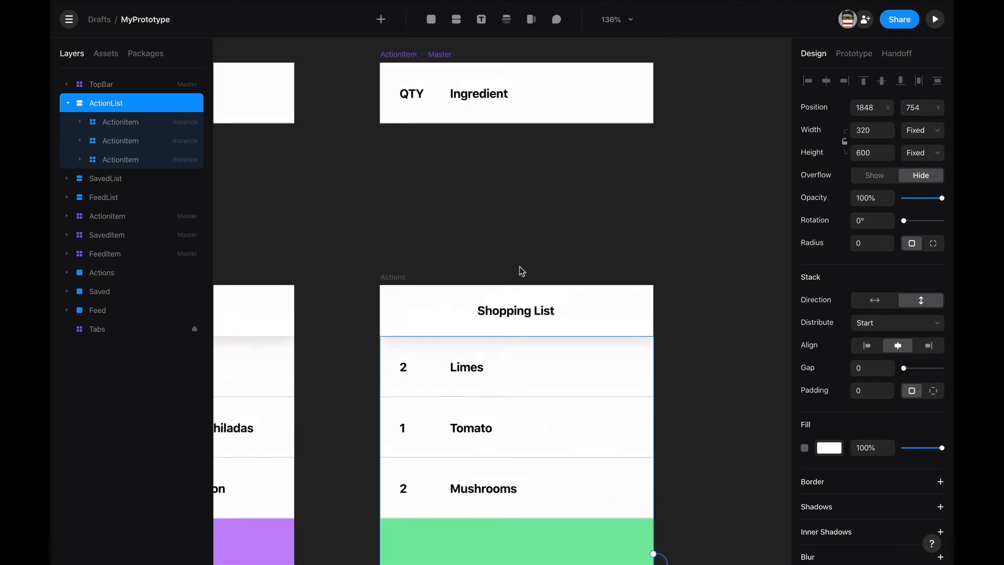
pyautogui.click(416, 81)
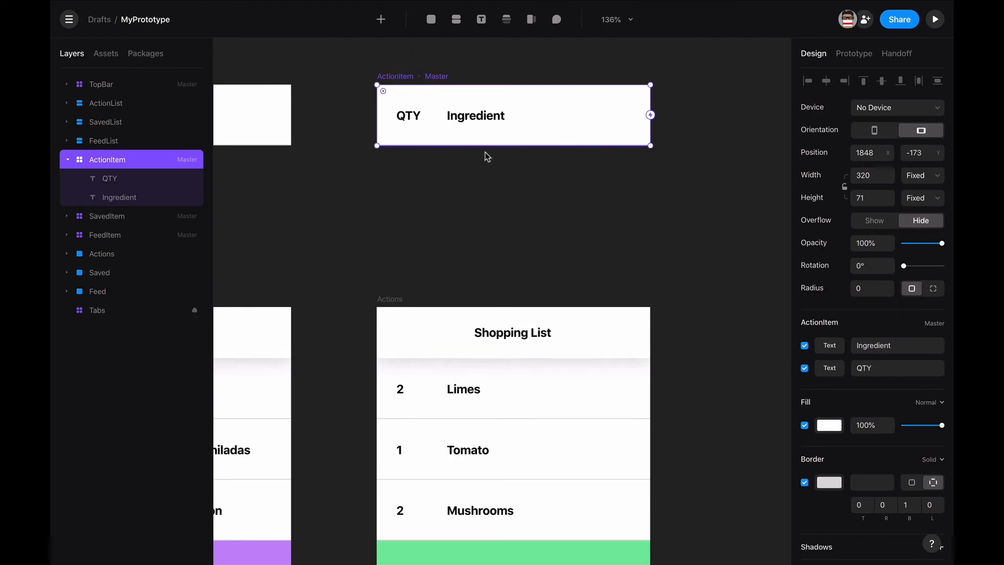
pyautogui.moveTo(490, 146); pyautogui.dragTo(489, 133)
# Step: Change the Saved frame's fill to white, #FFFFFF
pyautogui.hscroll(-3, 516, 413)
pyautogui.scroll(-1, 516, 414)
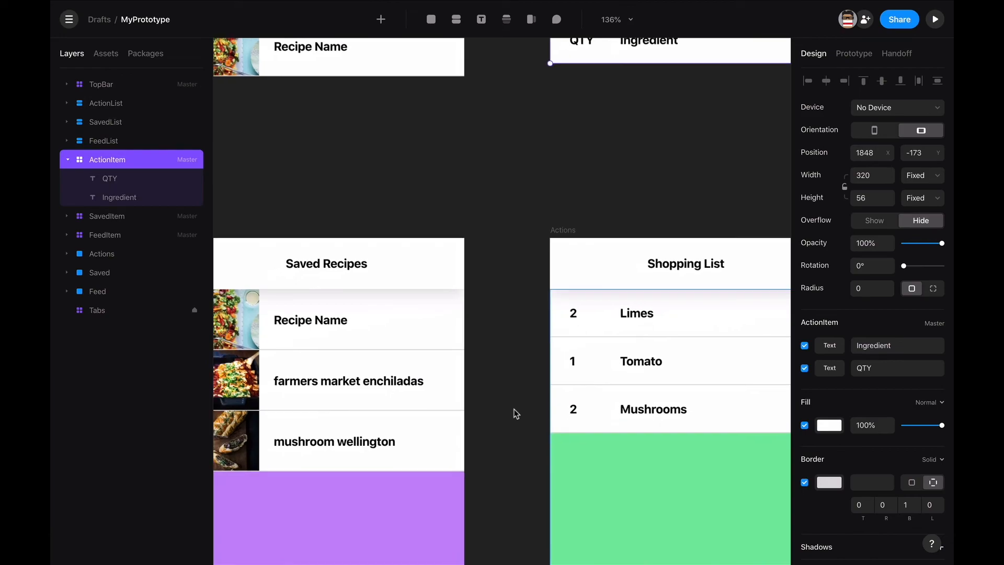
pyautogui.scroll(-5, 516, 414)
pyautogui.hscroll(2, 515, 414)
pyautogui.scroll(1, 515, 413)
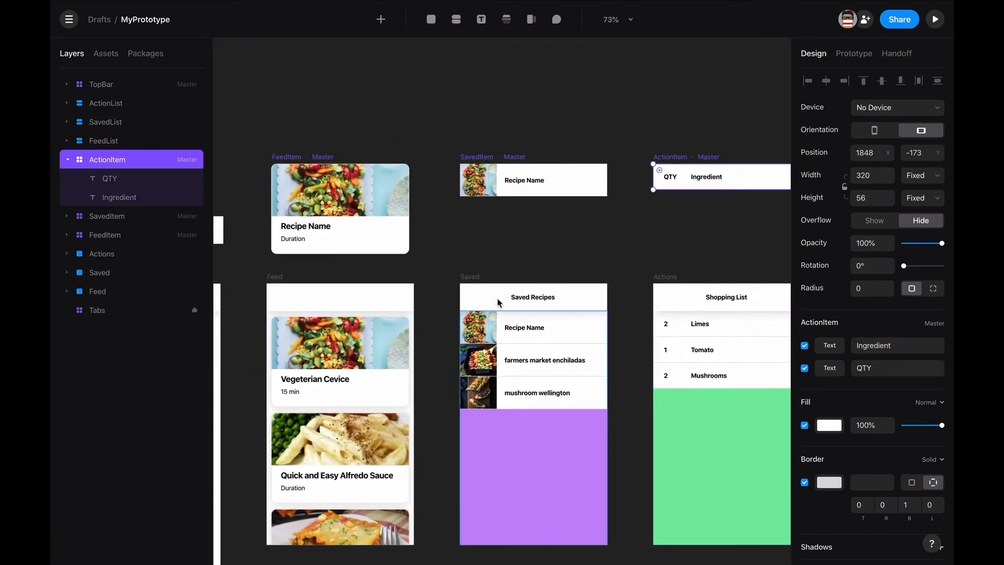
pyautogui.click(471, 277)
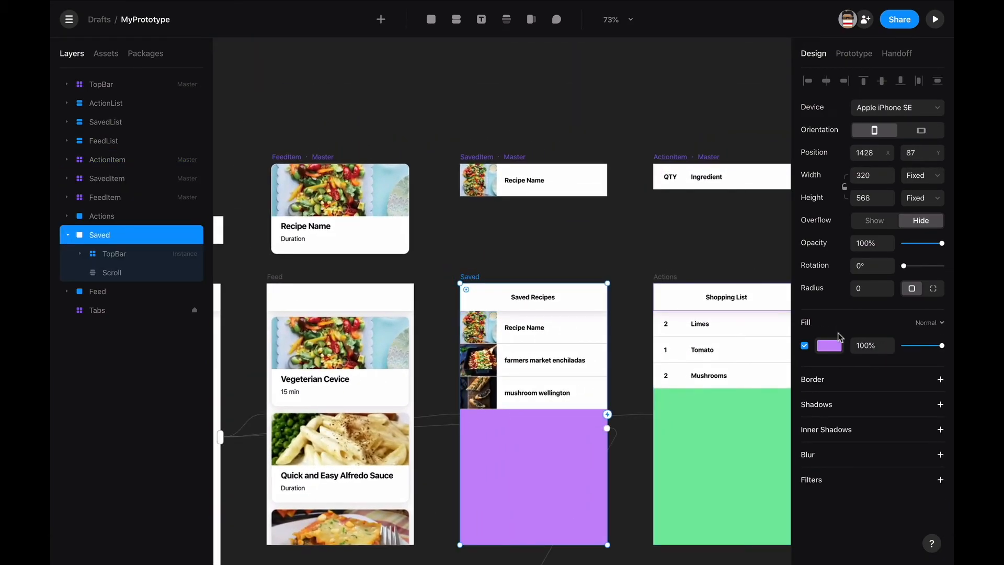
pyautogui.click(829, 345)
pyautogui.moveTo(729, 386); pyautogui.dragTo(693, 390)
pyautogui.hotkey('ctrl', 'z')
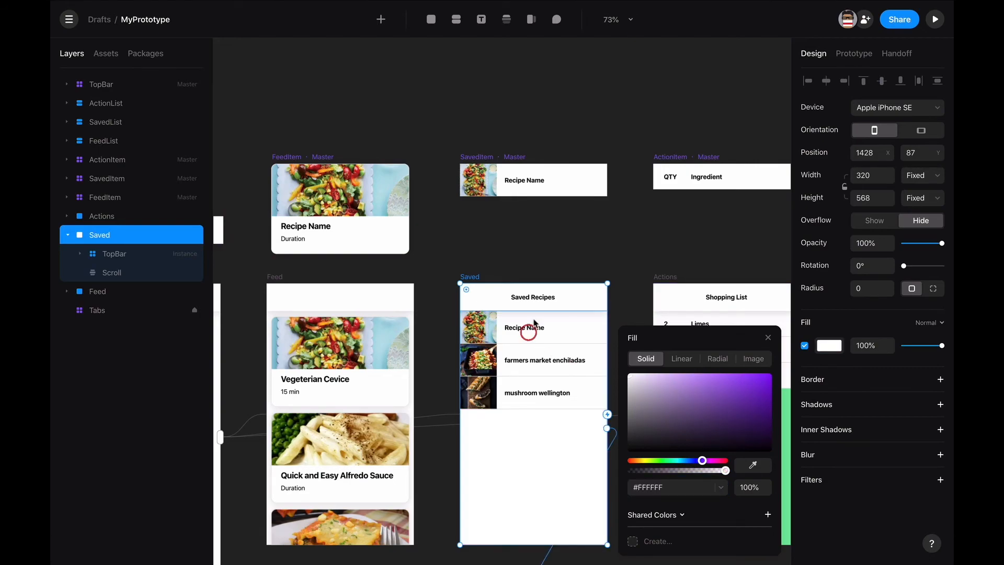
pyautogui.click(602, 252)
# Step: Change the Actions frame's fill to white
pyautogui.hscroll(2, 607, 258)
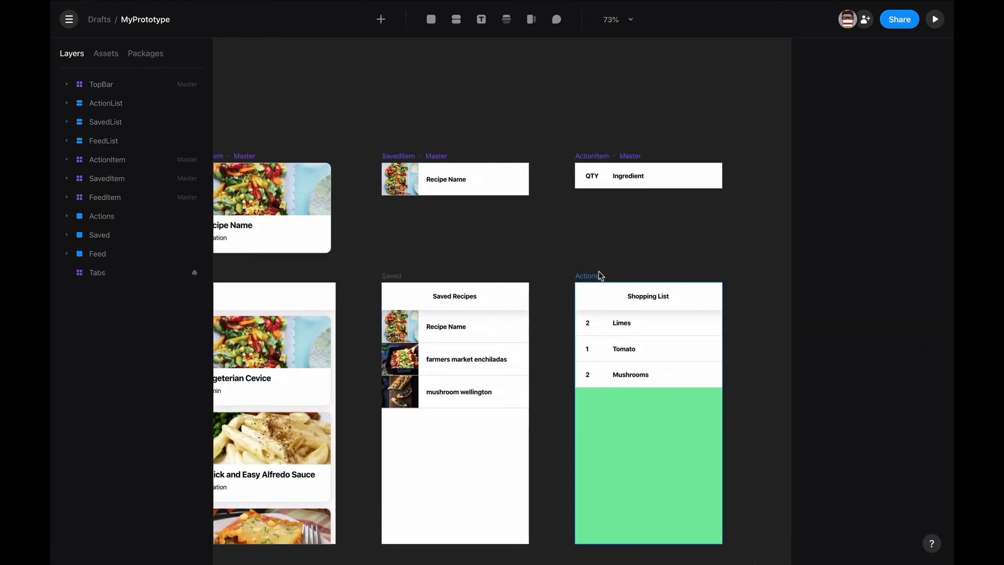
pyautogui.click(597, 277)
pyautogui.click(829, 346)
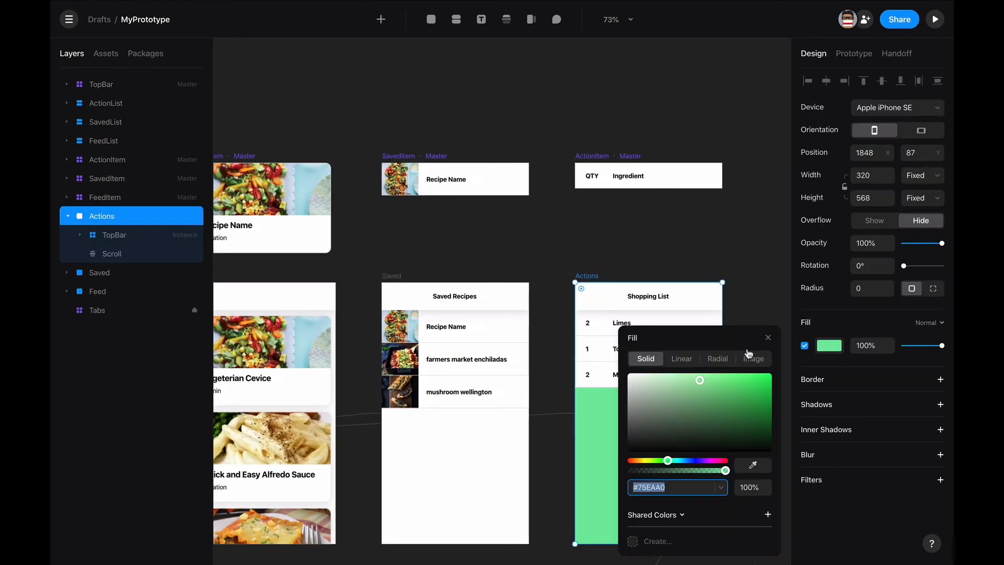
pyautogui.hotkey('ctrl', 'z')
pyautogui.click(556, 325)
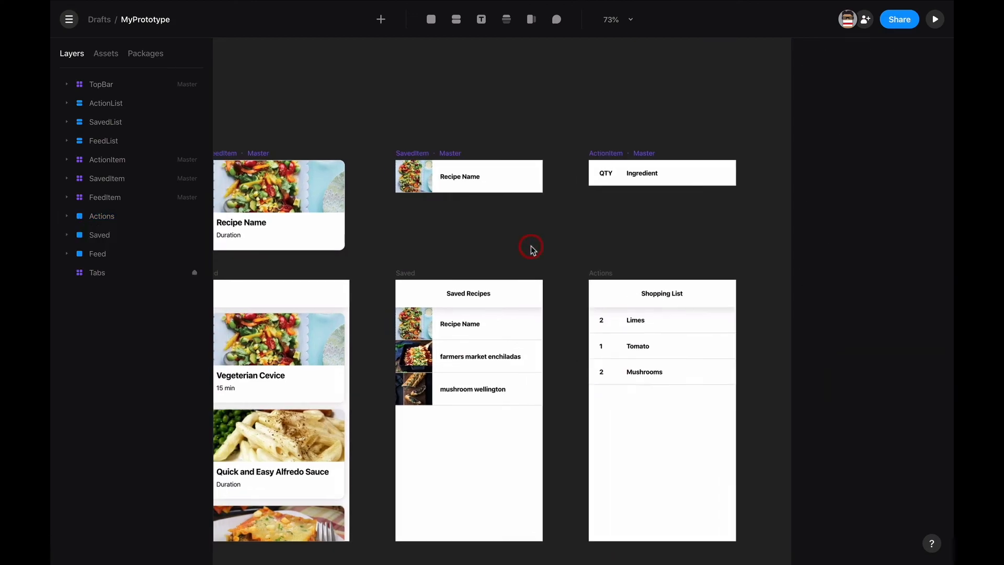
# Step: Add the text "LOGO" over the Feed frame's TopBar and centre it within the bar
pyautogui.hscroll(-4, 531, 248)
pyautogui.hscroll(-1, 532, 250)
pyautogui.scroll(-3, 532, 250)
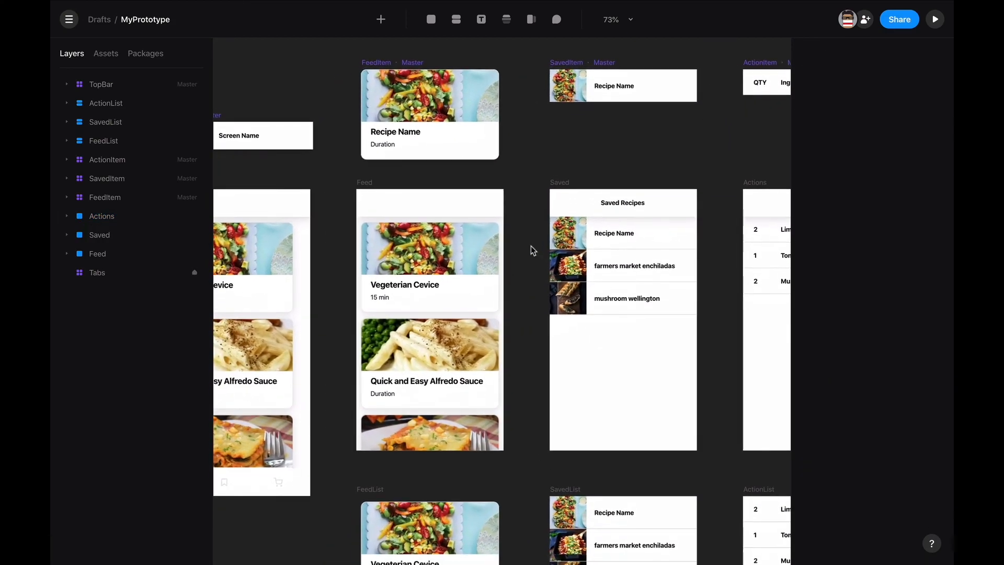
pyautogui.hscroll(-3, 531, 250)
pyautogui.scroll(3, 532, 250)
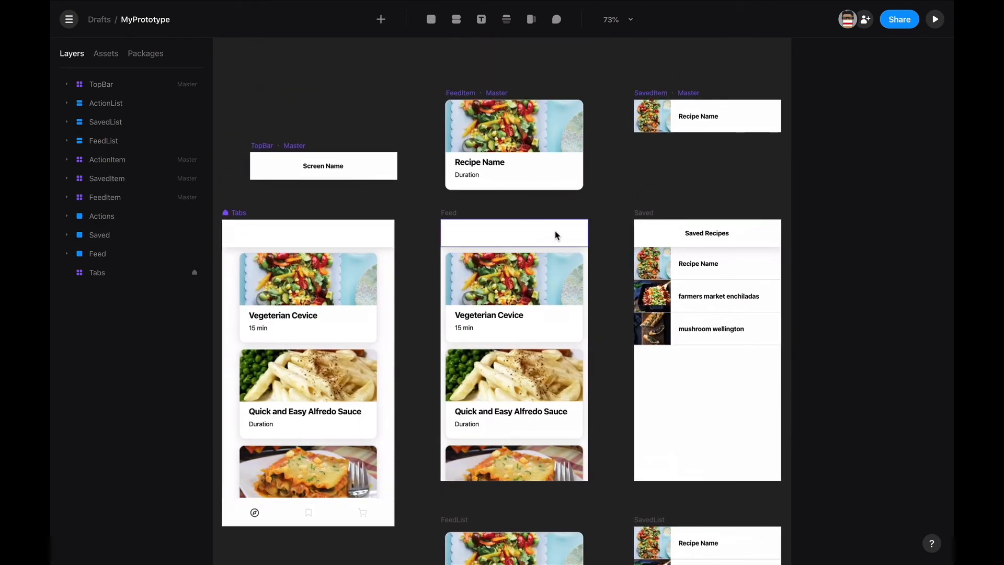
pyautogui.hscroll(4, 620, 219)
pyautogui.hscroll(-3, 620, 219)
pyautogui.hscroll(-2, 620, 219)
pyautogui.scroll(-1, 621, 219)
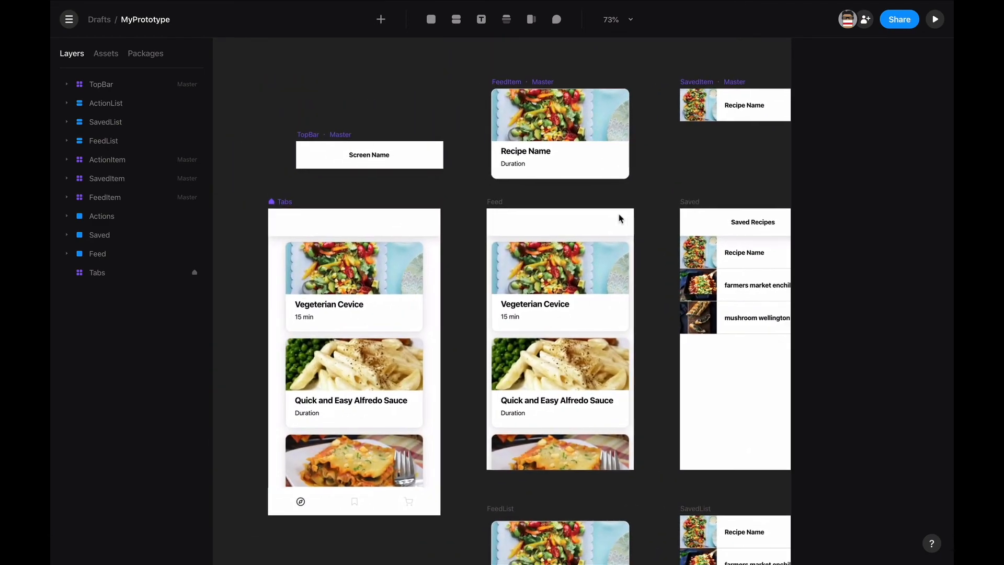
pyautogui.press('t')
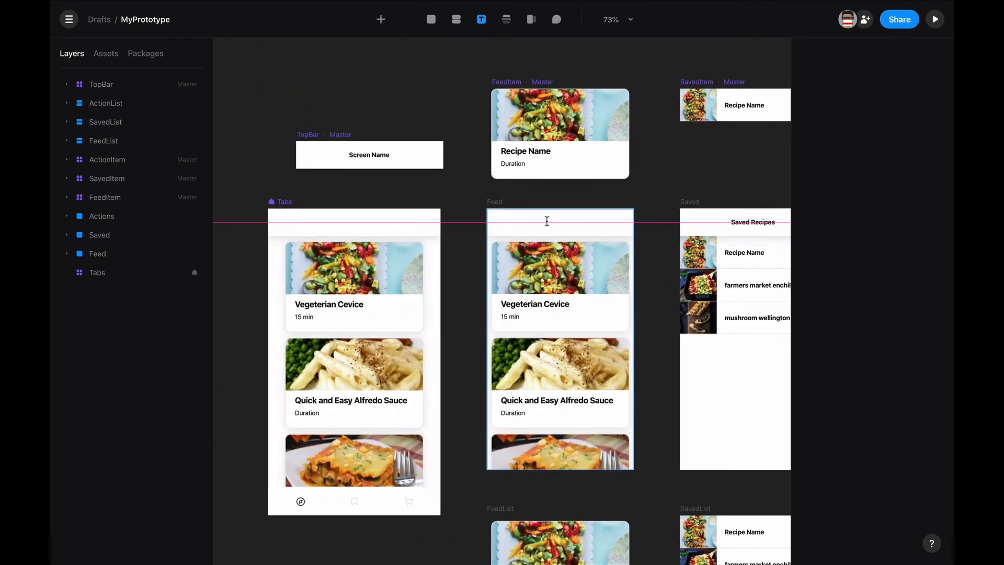
pyautogui.click(552, 221)
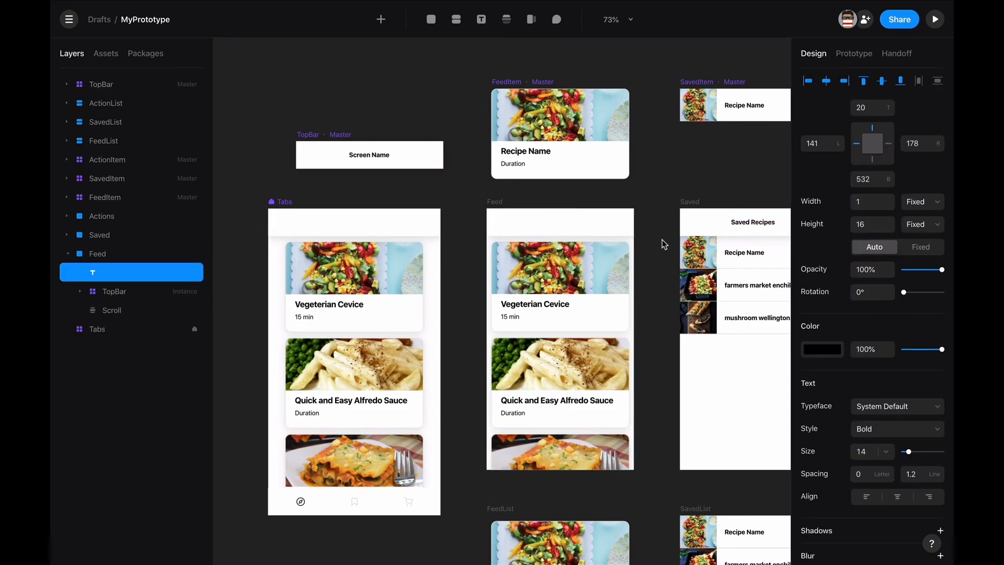
pyautogui.write('LOGO')
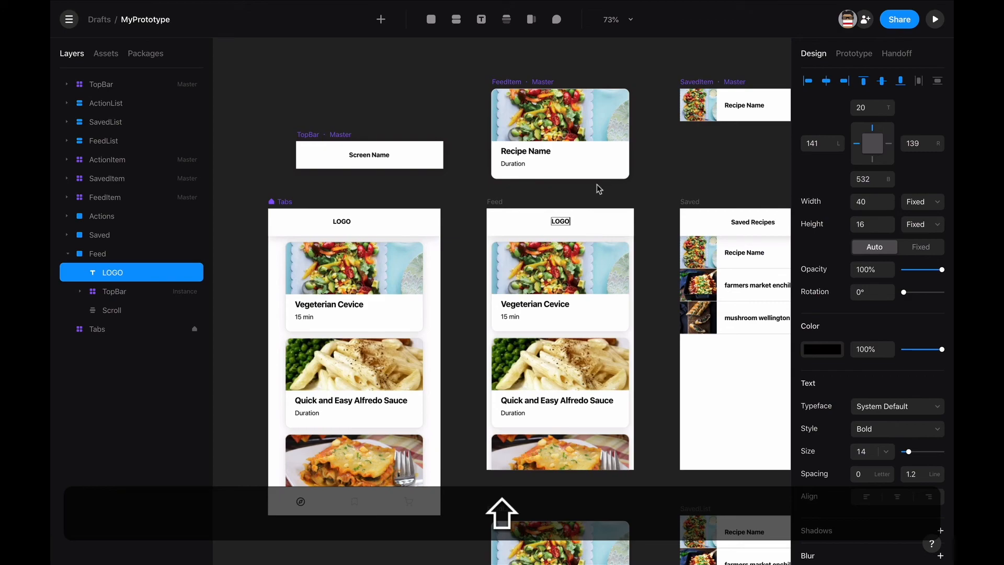
pyautogui.moveTo(560, 221); pyautogui.dragTo(560, 222)
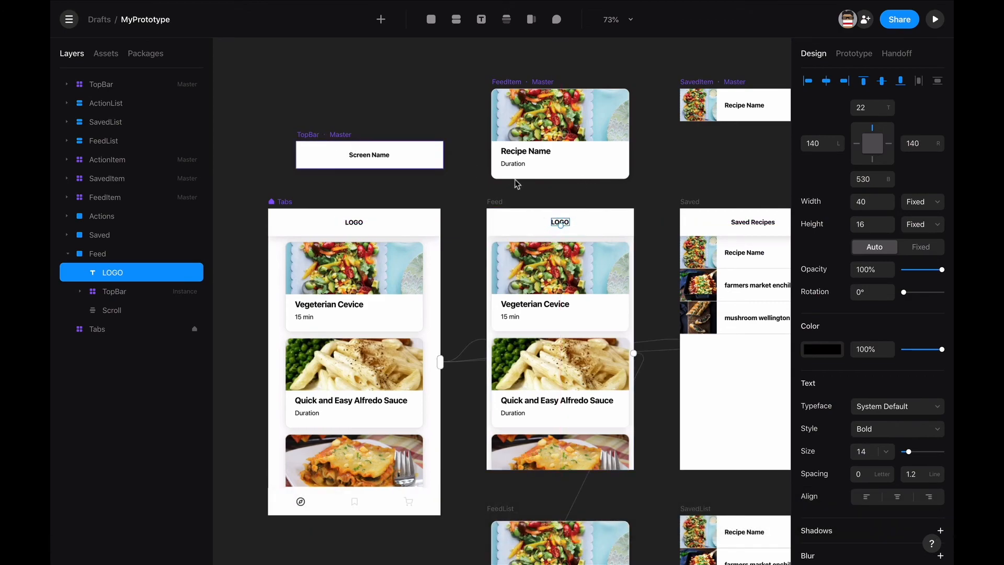
pyautogui.click(524, 228)
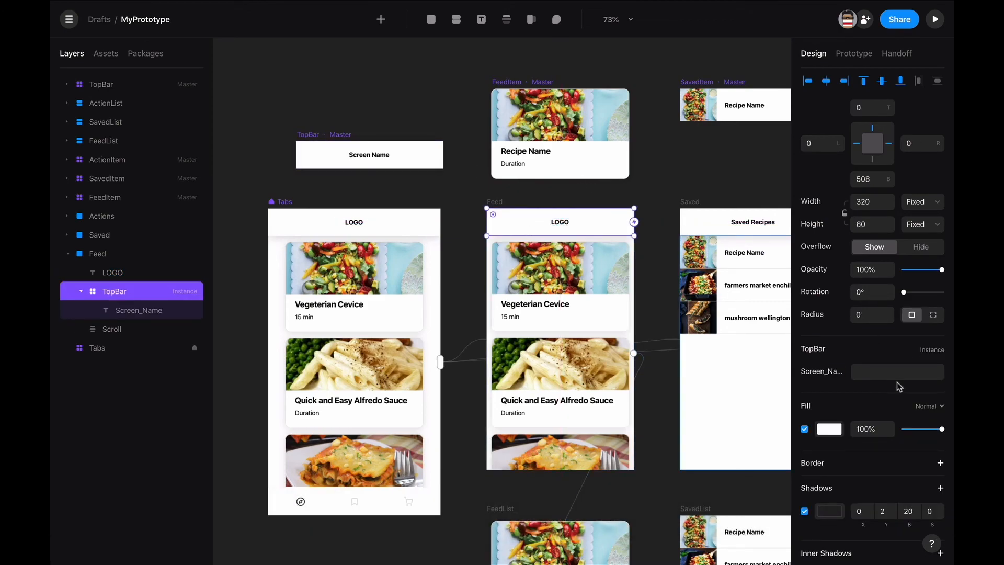
pyautogui.click(561, 224)
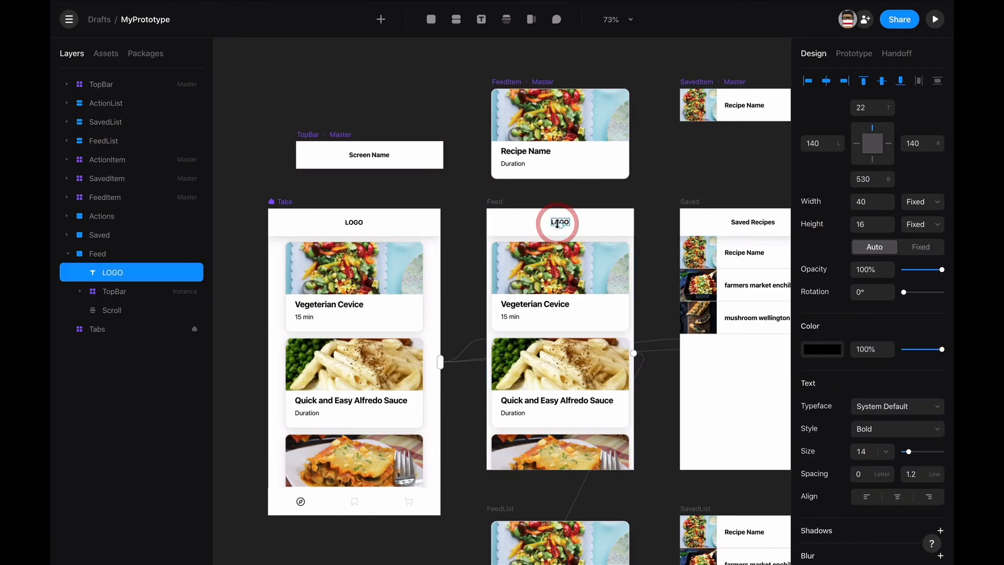
pyautogui.click(586, 190)
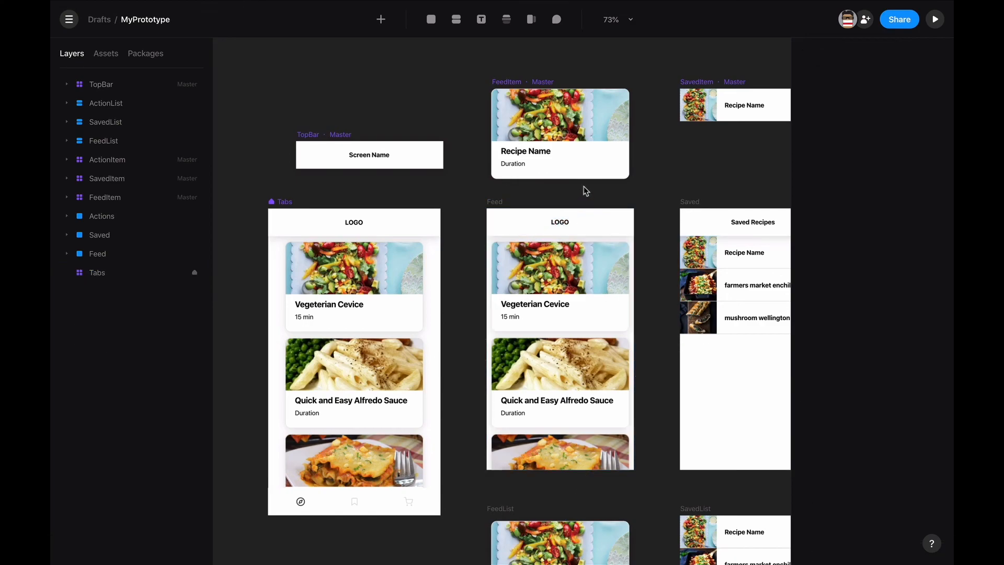
pyautogui.click(563, 226)
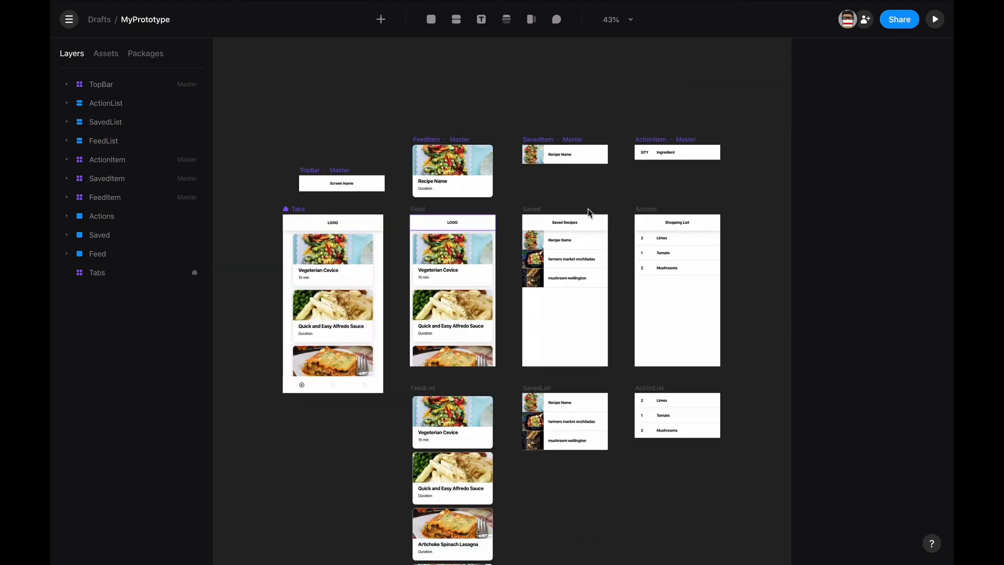
pyautogui.scroll(2, 589, 211)
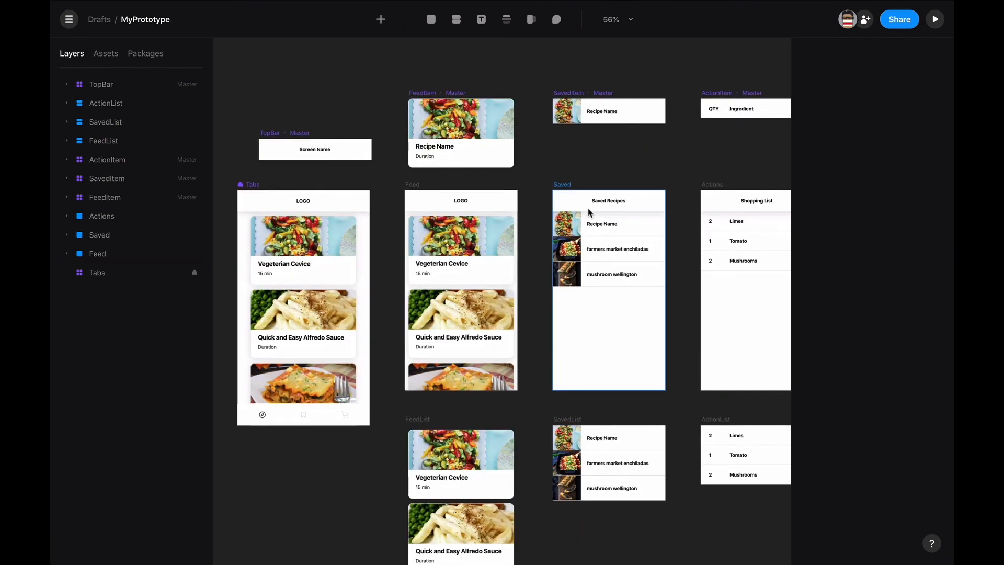